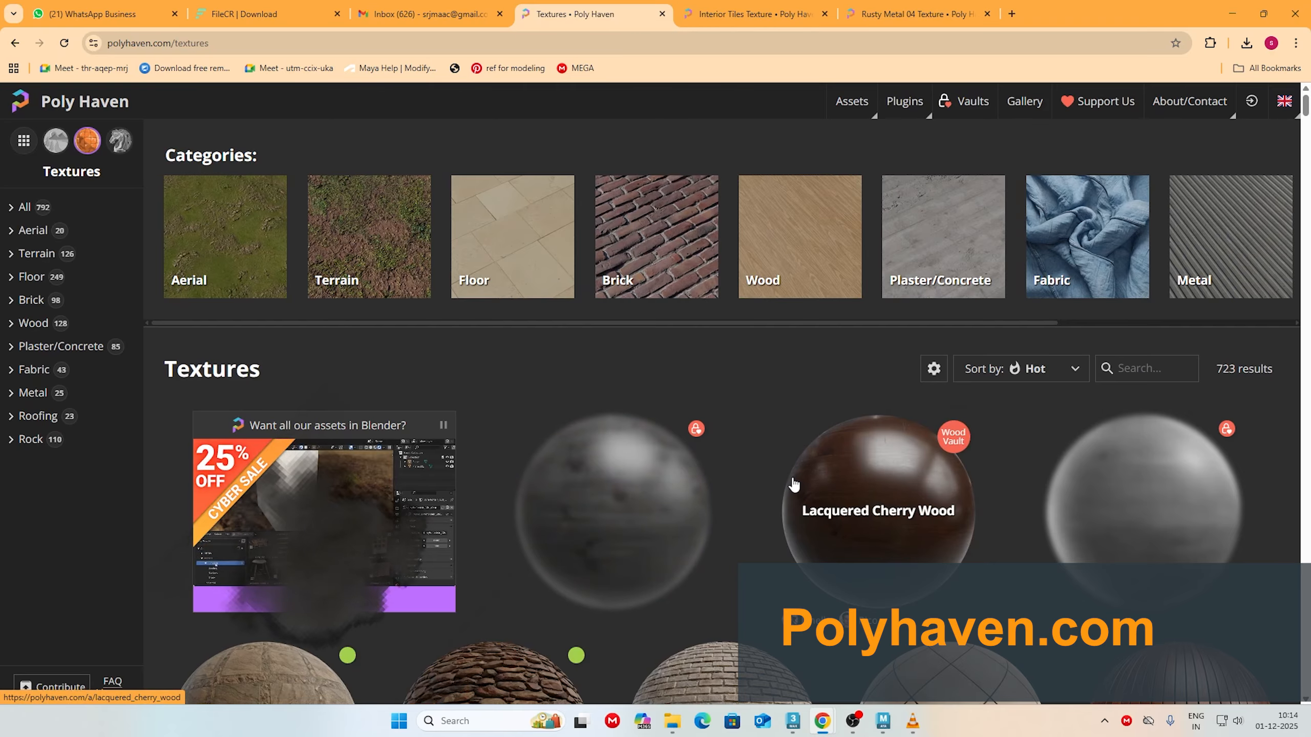
Step: Browse the Poly Haven texture library, open Oak Veneer 01, and examine the download options for Interior Tiles
{"action": "scroll", "coordinate": [877, 454], "scroll_direction": "down", "scroll_amount": 4}
{"action": "scroll", "coordinate": [899, 430], "scroll_direction": "down", "scroll_amount": 2}
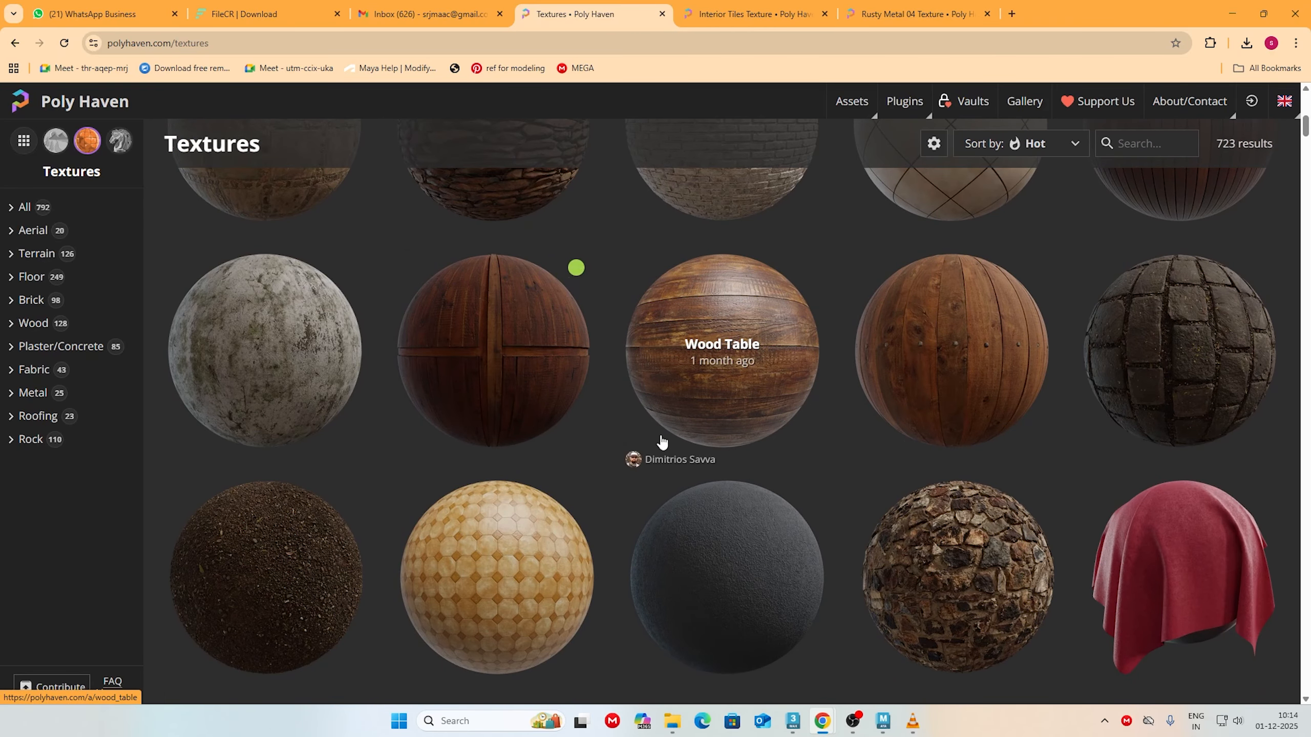
{"action": "scroll", "coordinate": [903, 490], "scroll_direction": "down", "scroll_amount": 5}
{"action": "scroll", "coordinate": [756, 386], "scroll_direction": "down", "scroll_amount": 2}
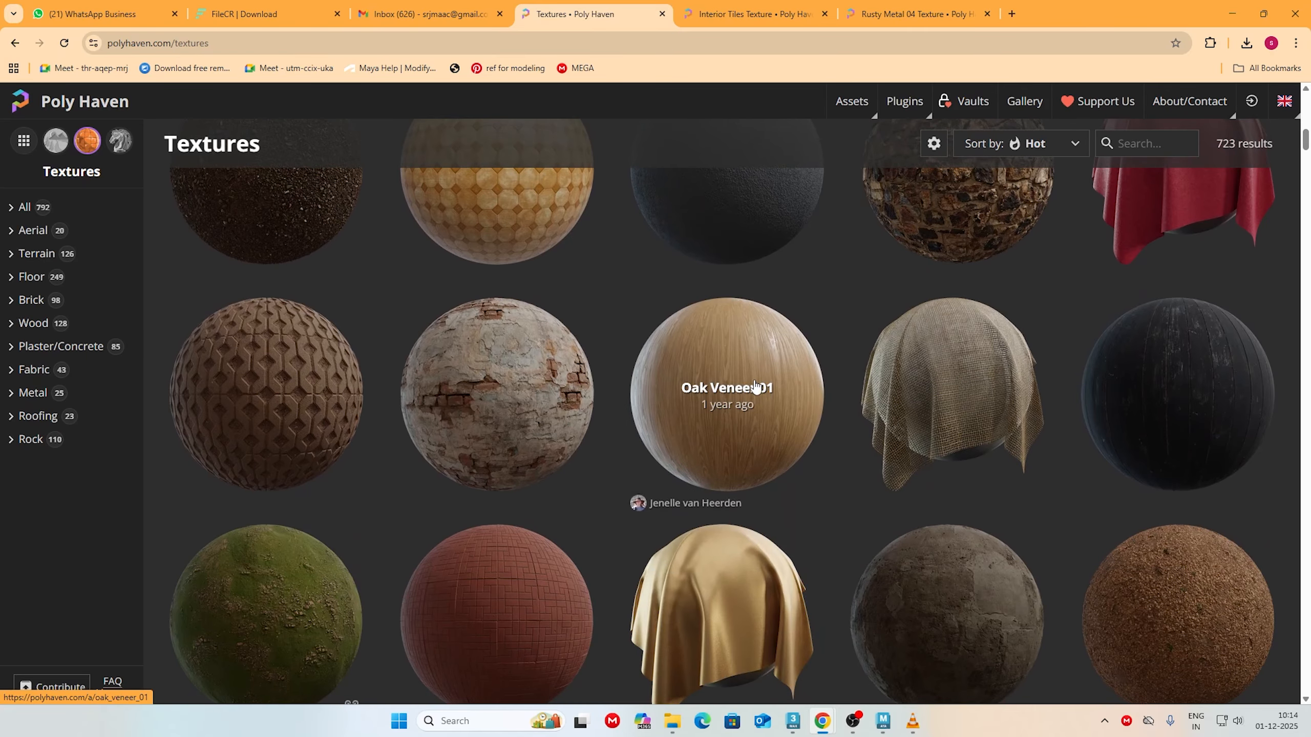
{"action": "left_click", "coordinate": [756, 386]}
{"action": "left_click", "coordinate": [783, 14]}
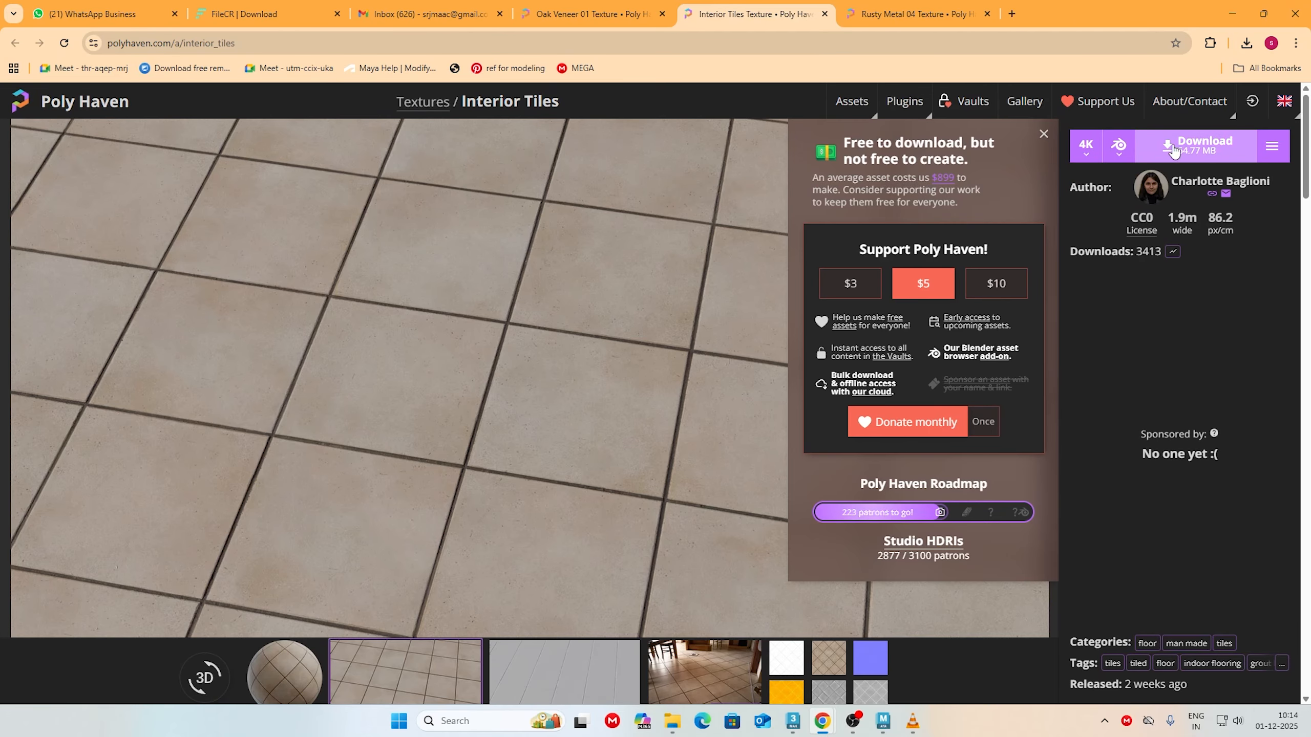
{"action": "mouse_move", "coordinate": [1118, 147]}
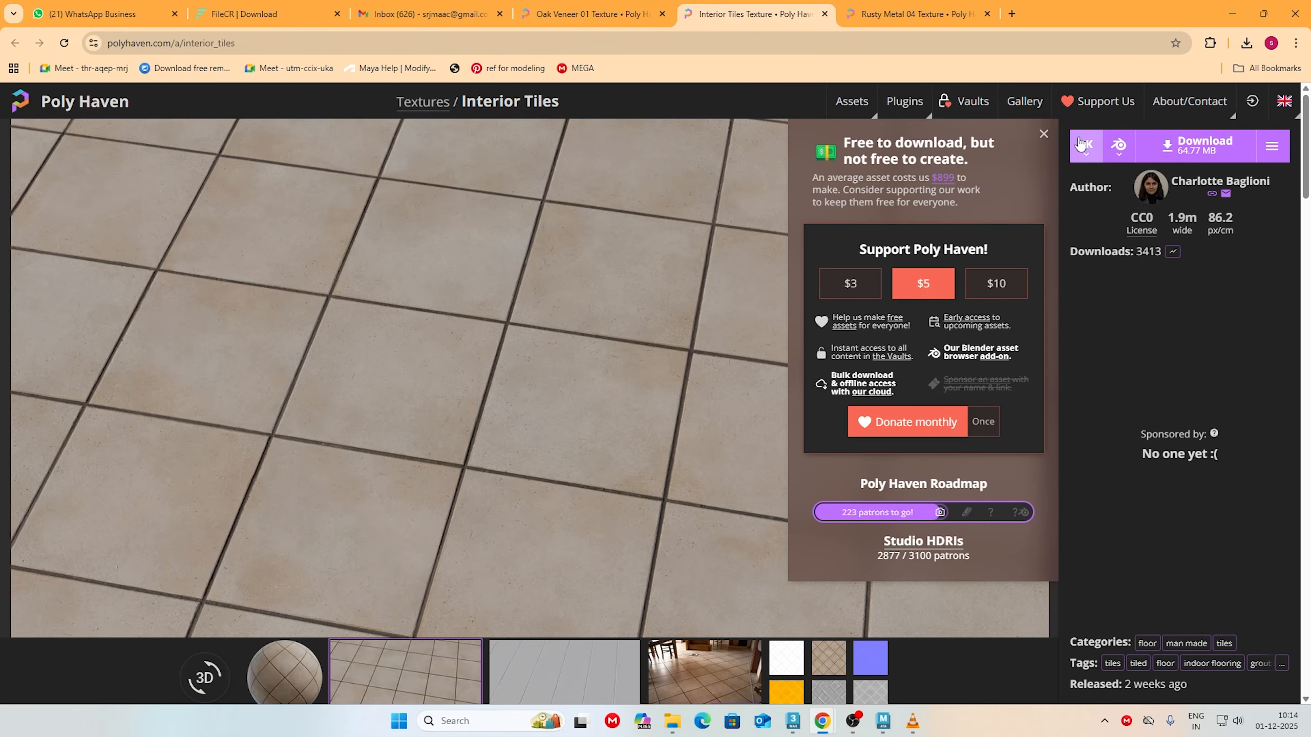
Step: Switch to File Explorer and open the textures folder inside the extracted rusty_metal_04_4k.blend folder
{"action": "left_click", "coordinate": [1232, 14]}
{"action": "mouse_move", "coordinate": [678, 732]}
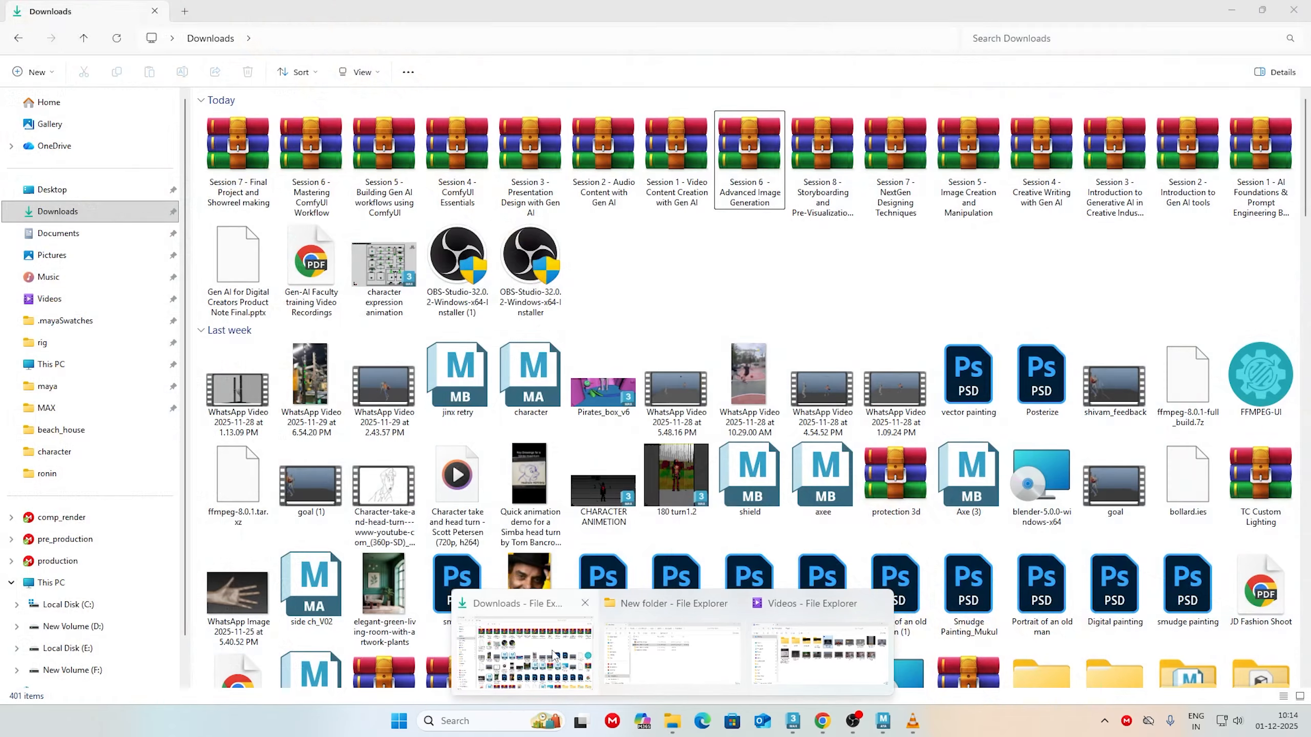
{"action": "left_click", "coordinate": [666, 652]}
{"action": "left_click", "coordinate": [325, 321]}
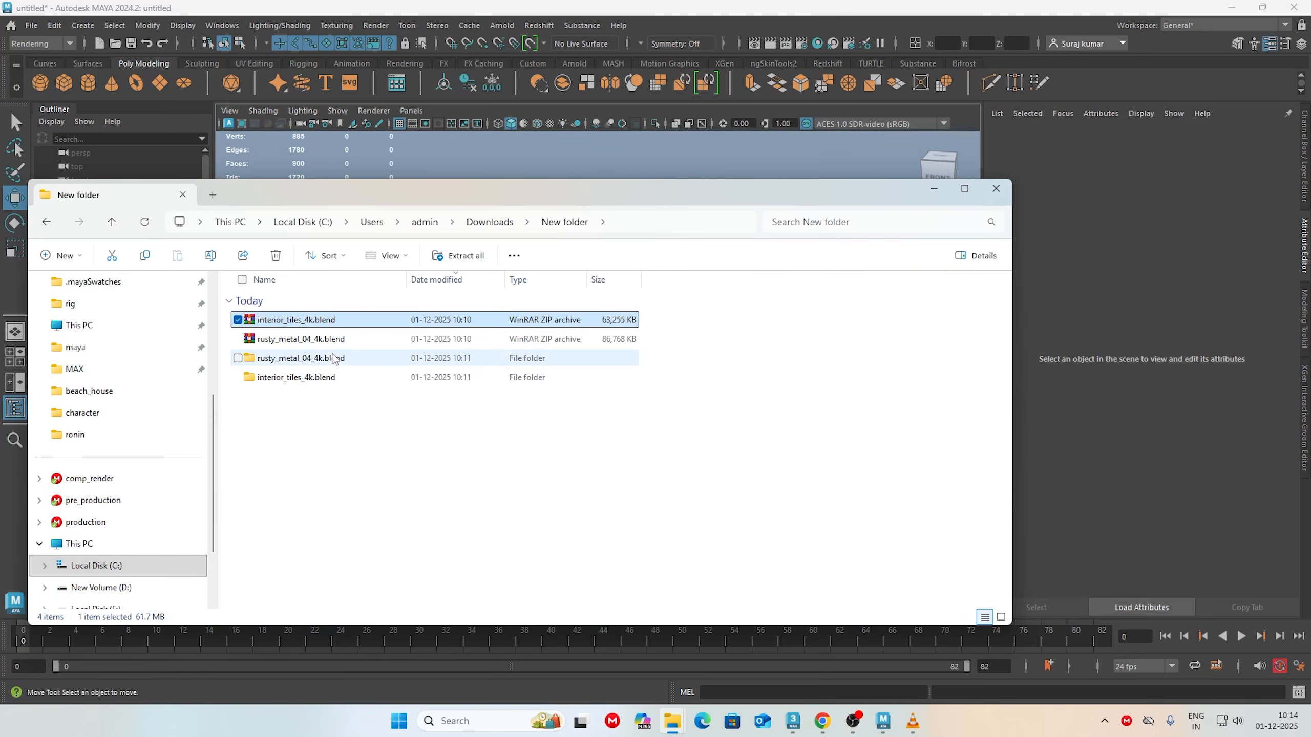
{"action": "double_click", "coordinate": [301, 358]}
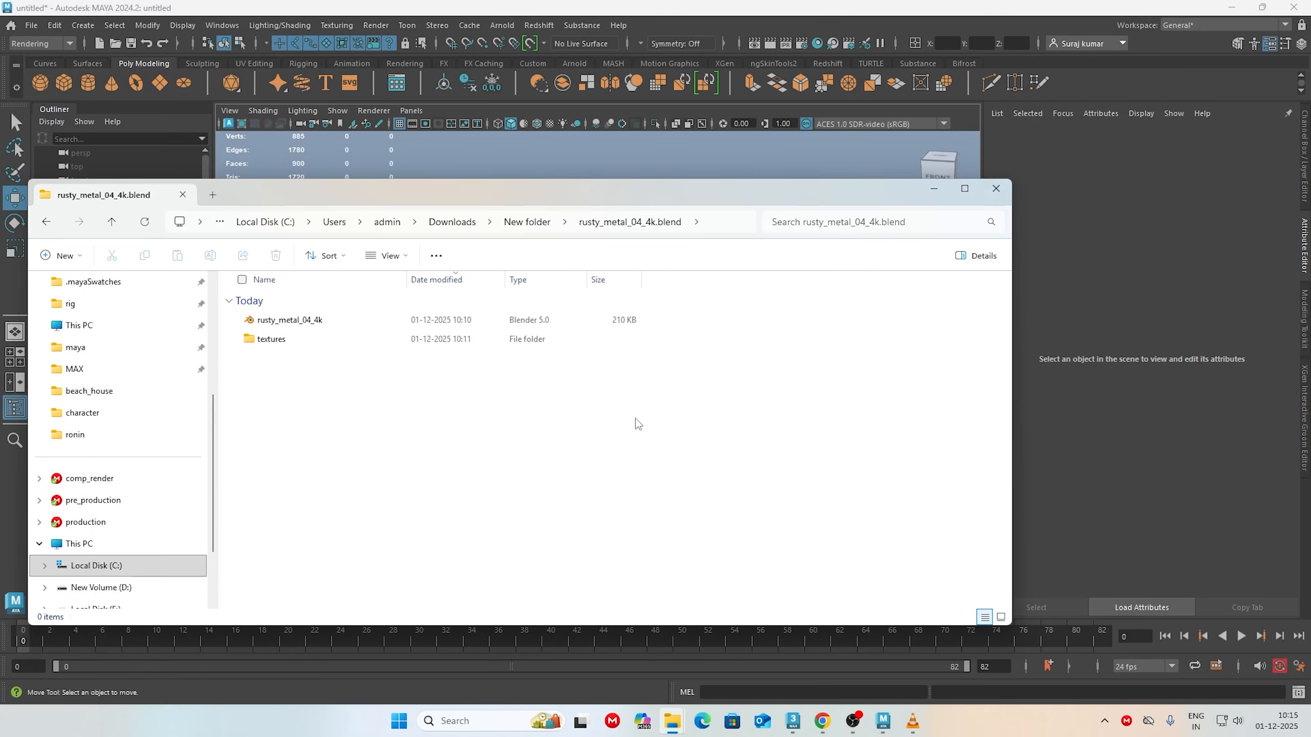
{"action": "double_click", "coordinate": [268, 339]}
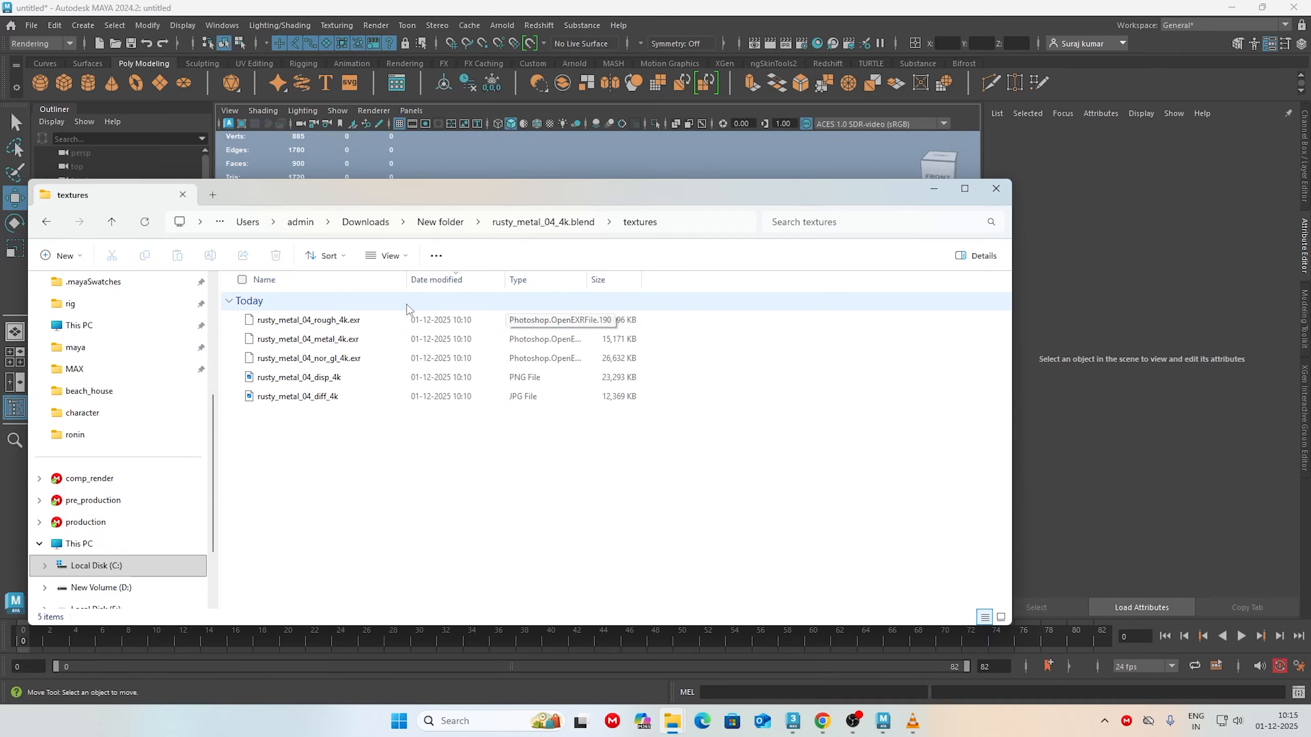
Step: Widen the file name column and select the rough, metal, nor_gl, disp and diff maps of rusty_metal_04 to review them
{"action": "left_click_drag", "start_coordinate": [406, 279], "coordinate": [453, 279]}
{"action": "left_click", "coordinate": [354, 322]}
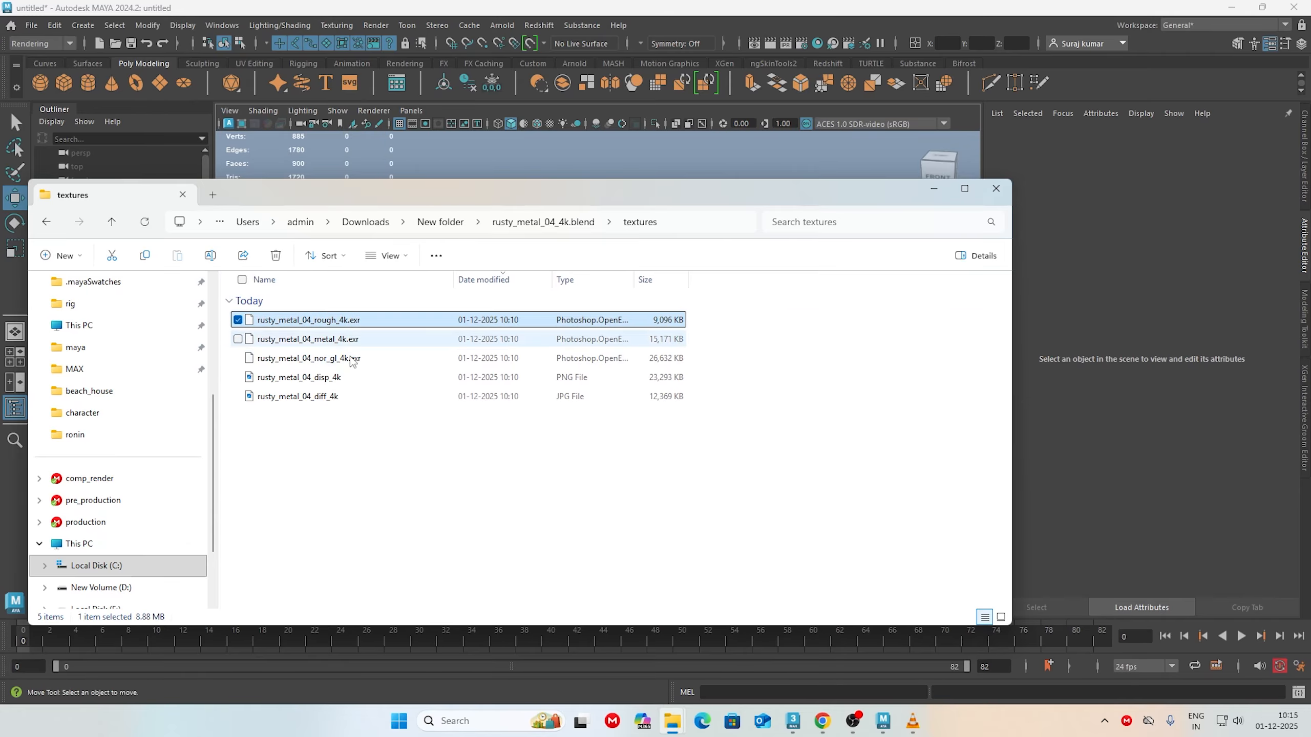
{"action": "left_click", "coordinate": [345, 340], "text": "ctrl"}
{"action": "left_click", "coordinate": [343, 362], "text": "ctrl"}
{"action": "left_click", "coordinate": [331, 378], "text": "ctrl"}
{"action": "left_click", "coordinate": [327, 399], "text": "ctrl"}
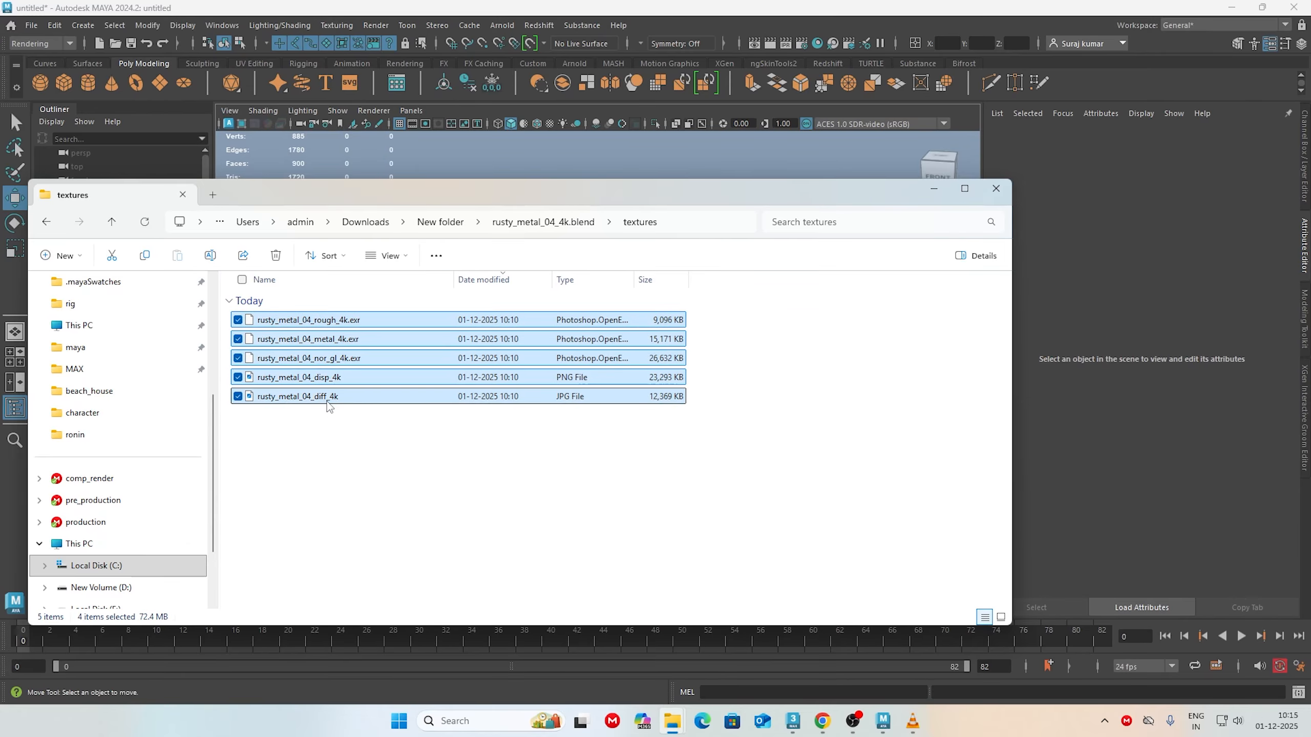
{"action": "left_click_drag", "start_coordinate": [329, 472], "coordinate": [407, 291]}
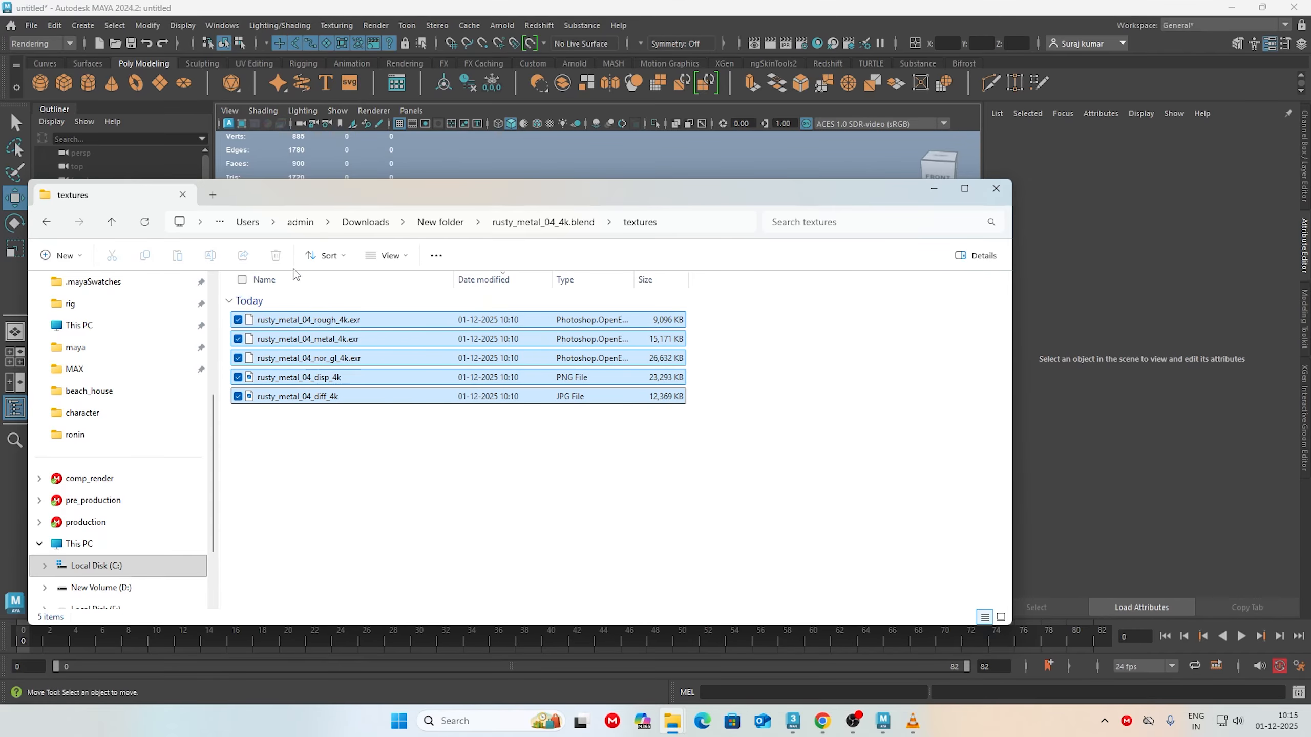
{"action": "left_click_drag", "start_coordinate": [808, 188], "coordinate": [768, 180]}
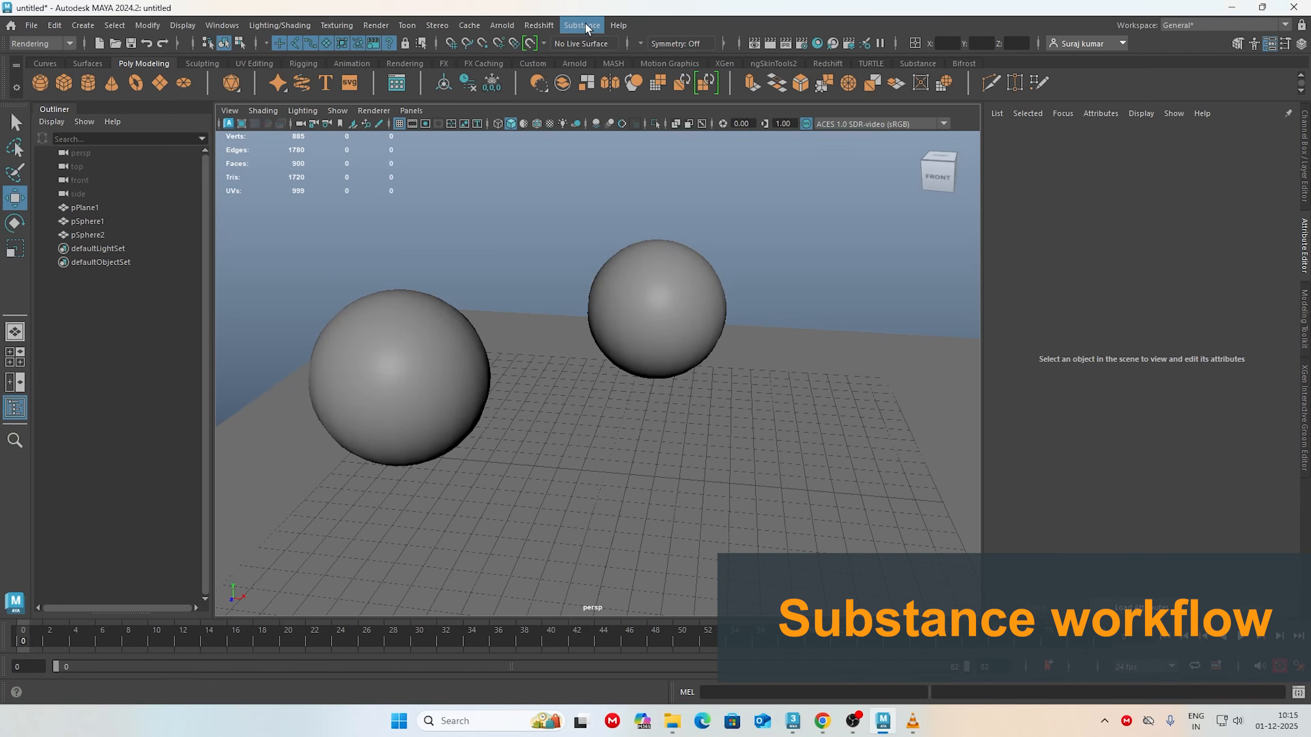
Step: Check in Maya's Plug-in Manager whether the Substance plug-ins are loaded, filtering the list by "subs"
{"action": "left_click", "coordinate": [582, 24]}
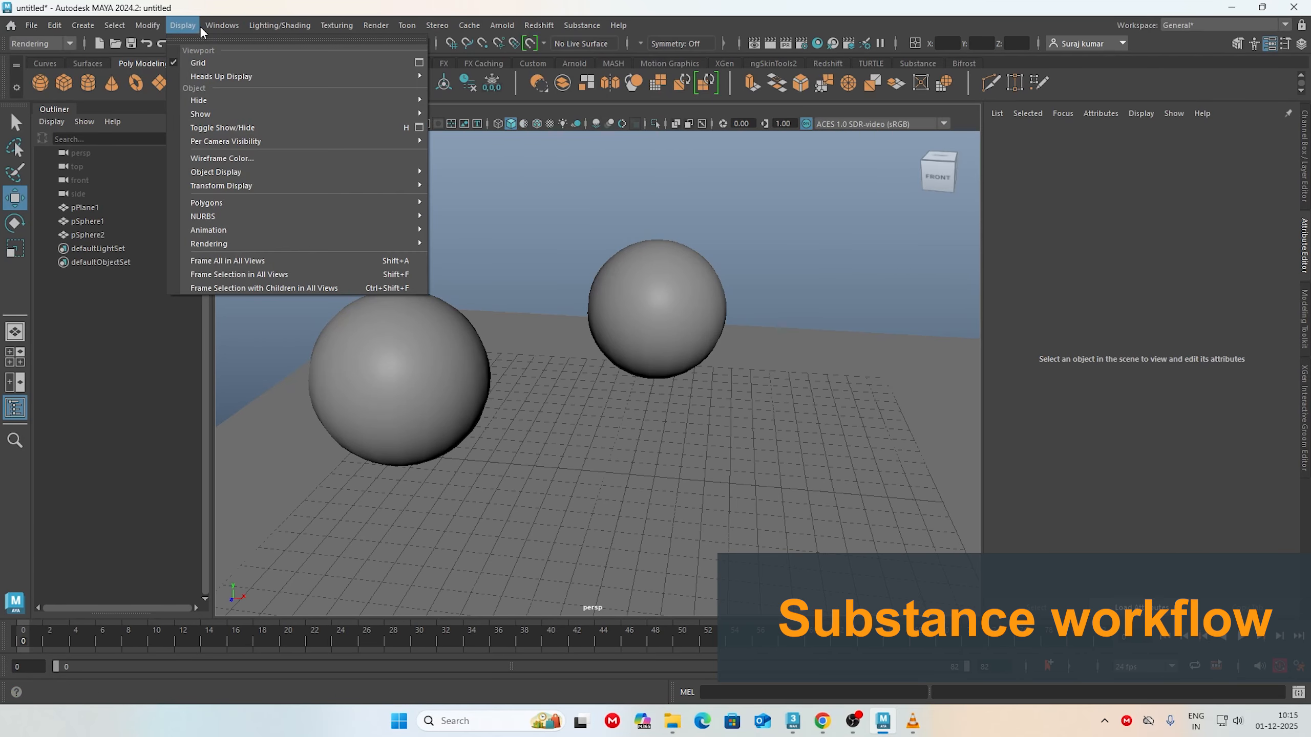
{"action": "mouse_move", "coordinate": [213, 26]}
{"action": "mouse_move", "coordinate": [249, 178]}
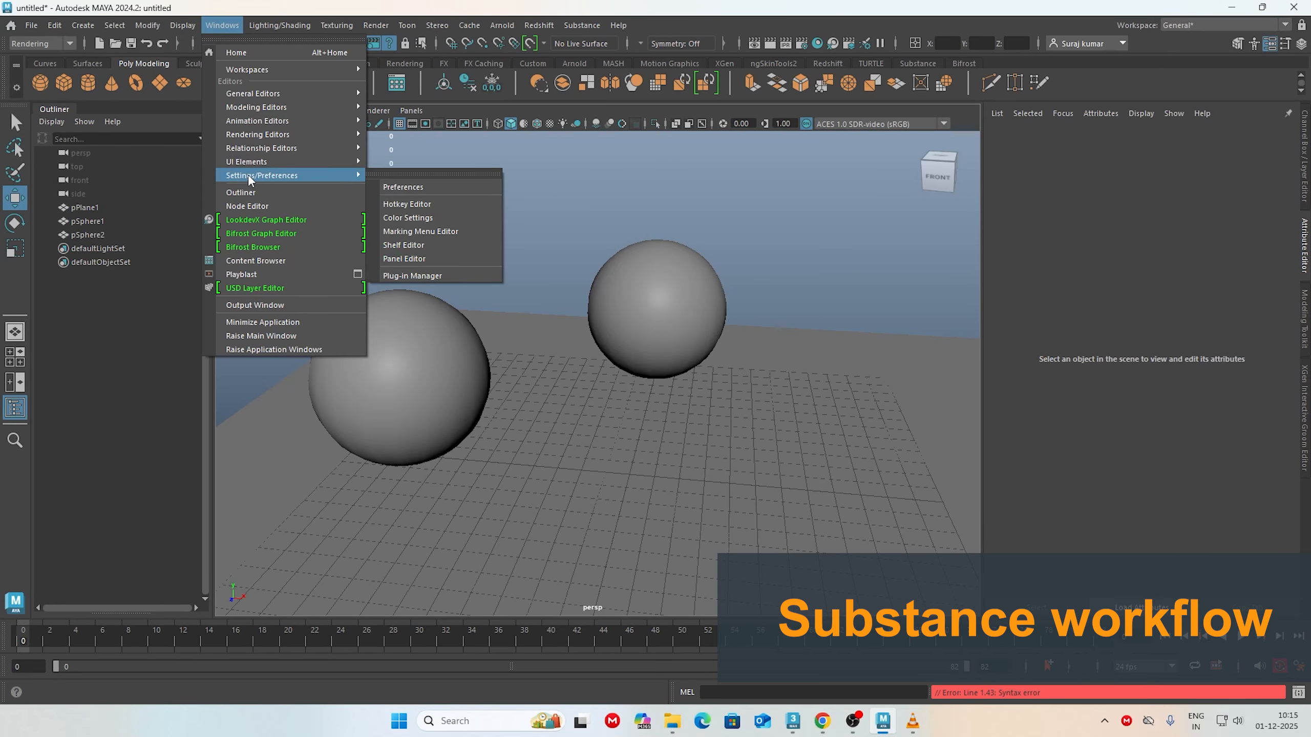
{"action": "left_click", "coordinate": [453, 277]}
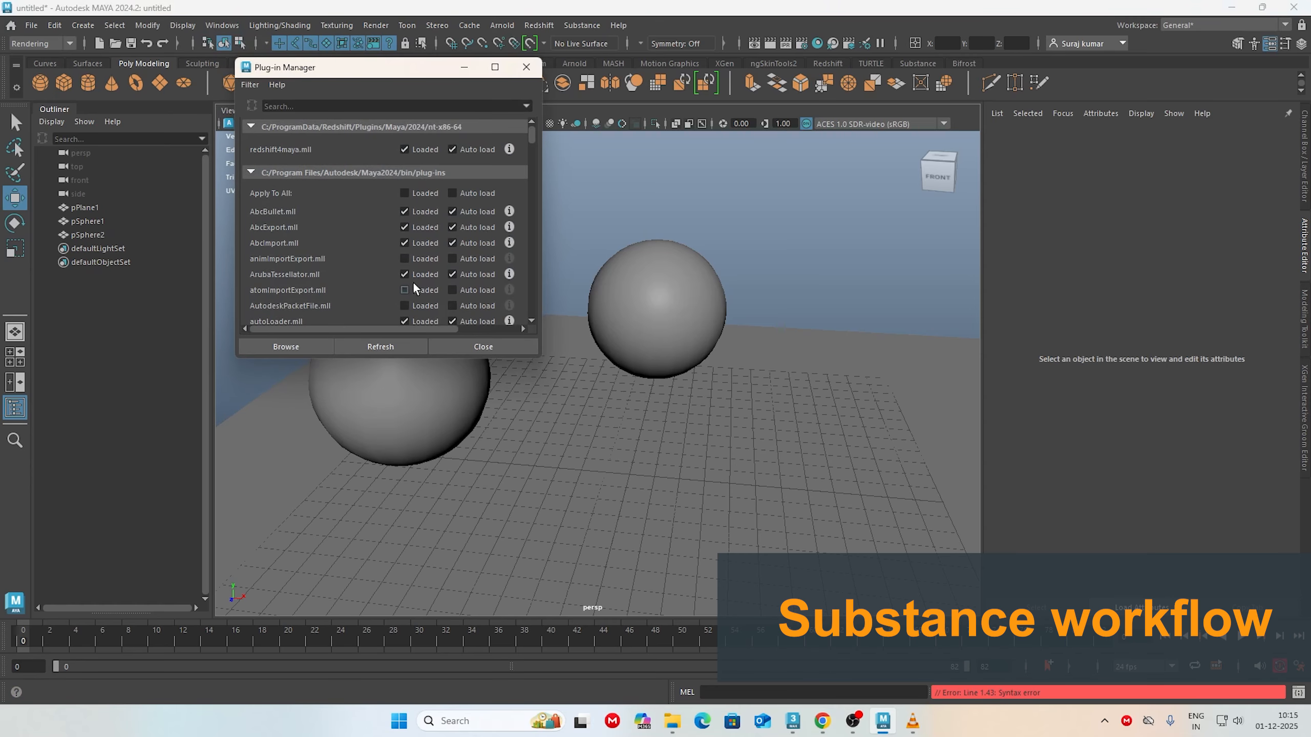
{"action": "left_click", "coordinate": [313, 105]}
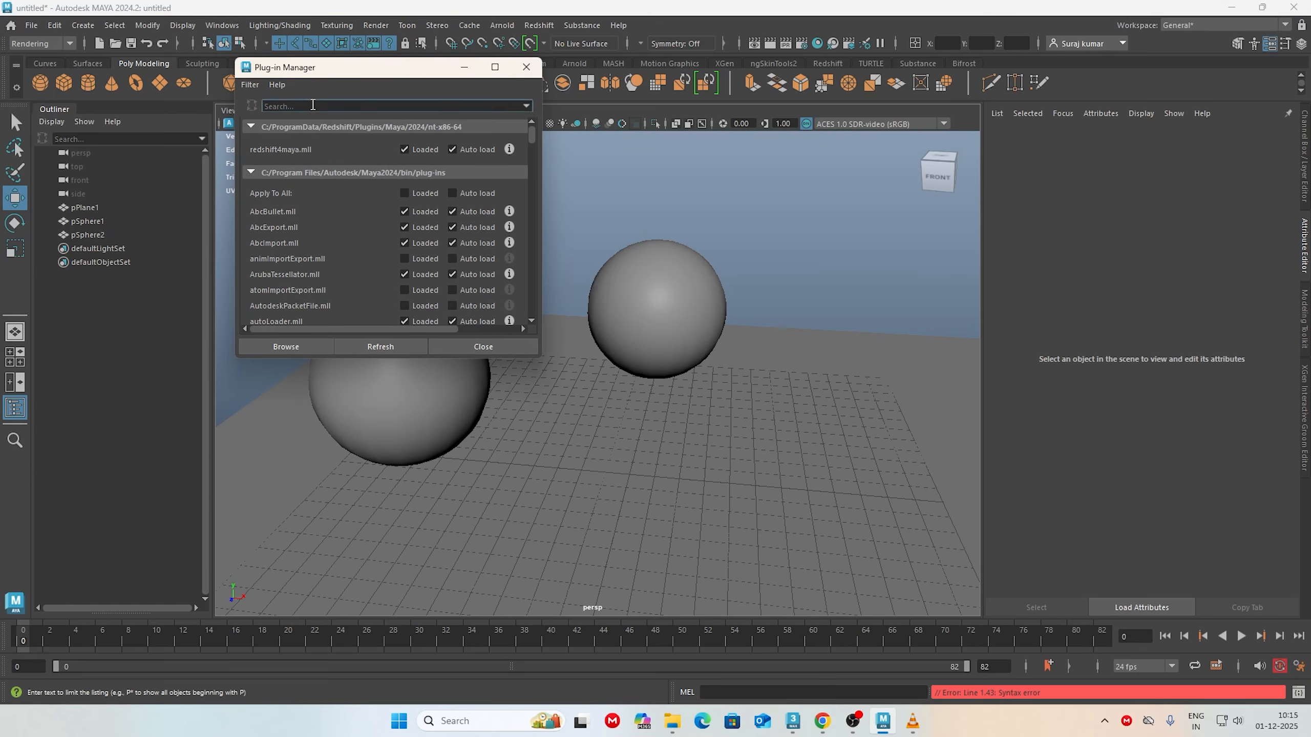
{"action": "type", "text": "sub"}
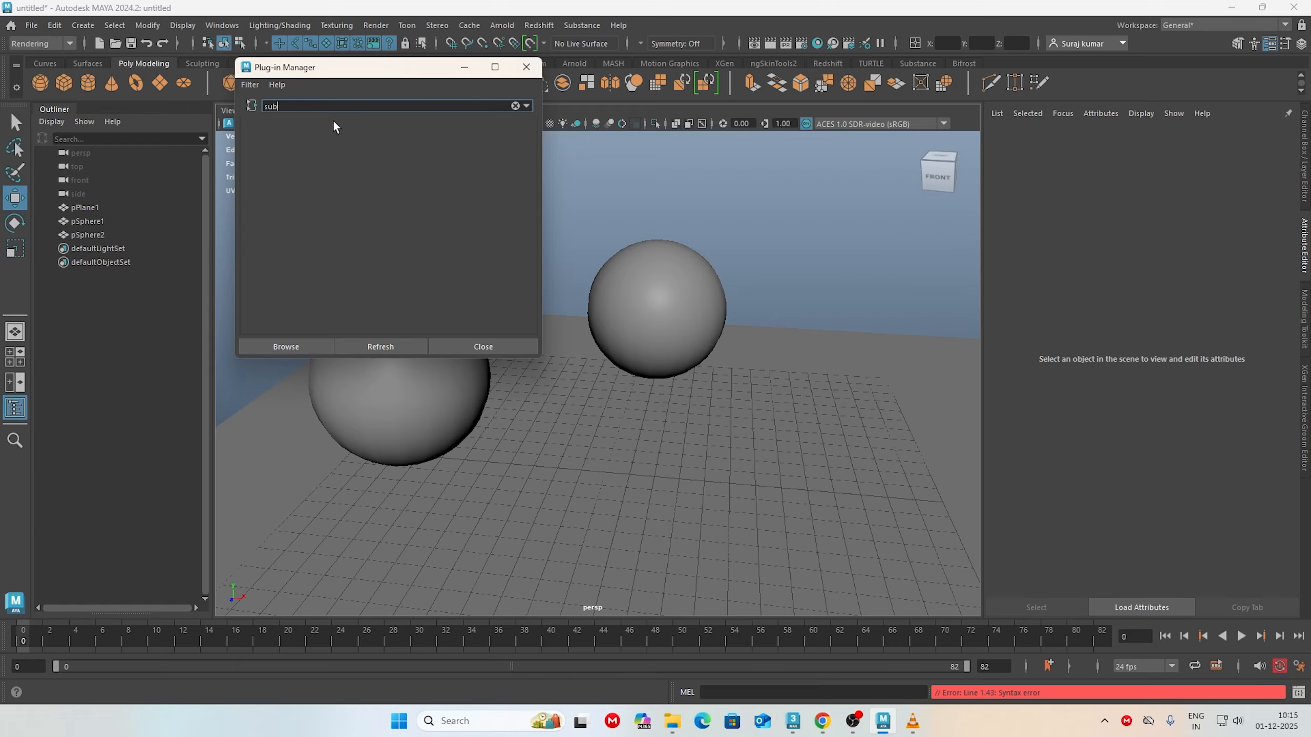
{"action": "type", "text": "ts"}
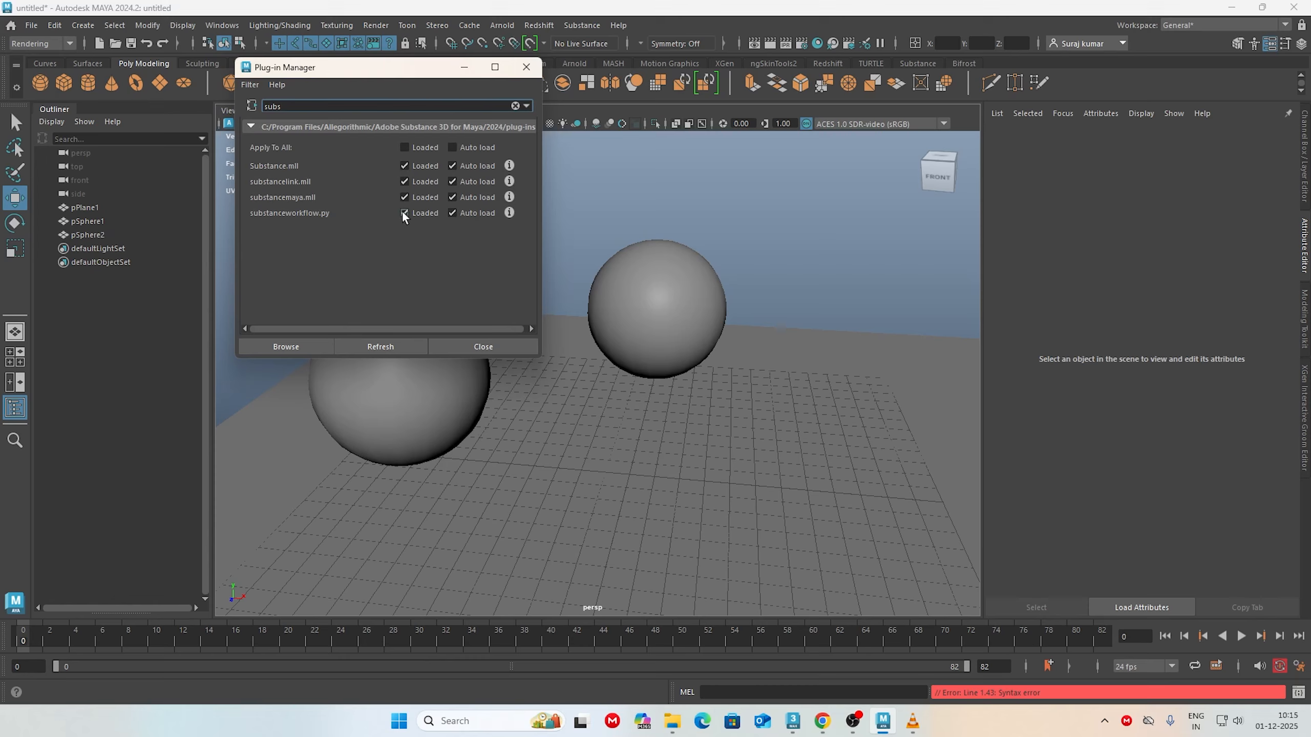
{"action": "left_click", "coordinate": [526, 67]}
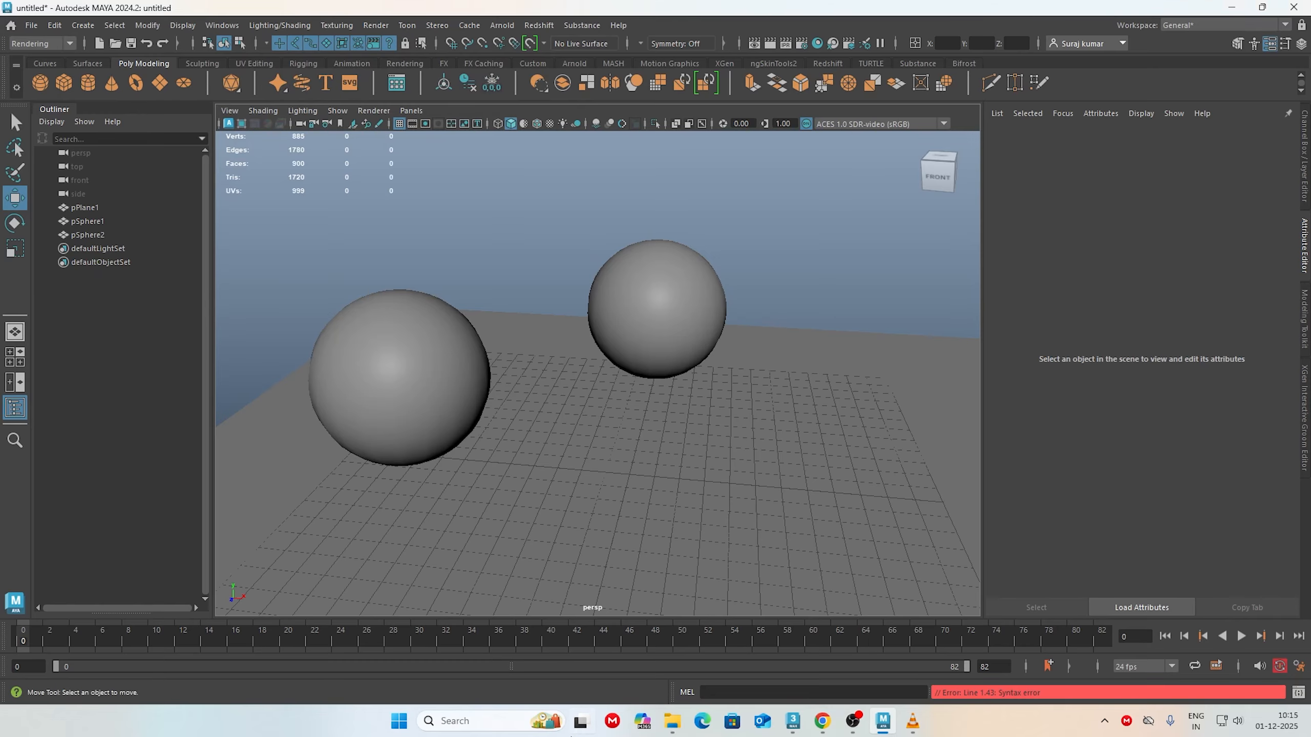
Step: Copy the path of the rusty_metal_04_4k.blend textures folder from File Explorer and return to Maya
{"action": "mouse_move", "coordinate": [680, 731]}
{"action": "left_click", "coordinate": [721, 655]}
{"action": "left_click", "coordinate": [698, 304]}
{"action": "key", "text": "ctrl+c"}
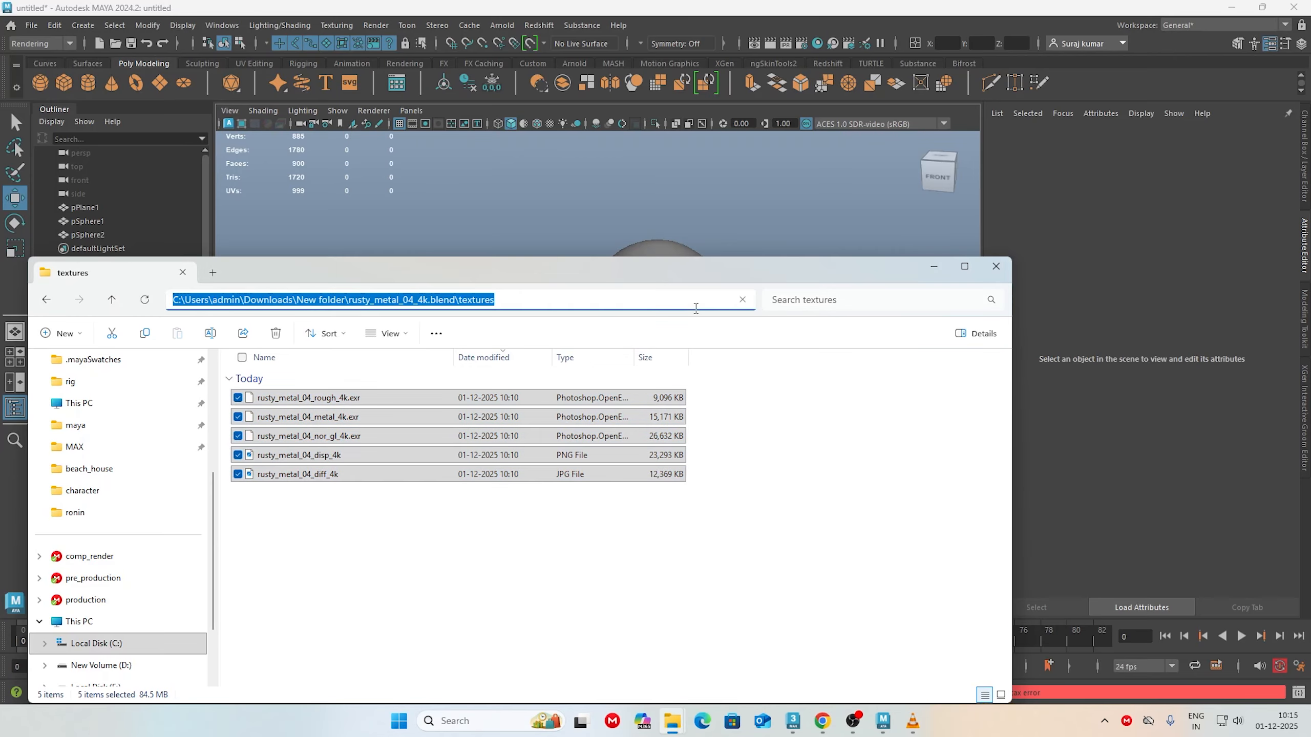
{"action": "left_click", "coordinate": [700, 57]}
Step: Open Substance's Apply Workflow to Maps for Arnold and try to load all rusty_metal_04 maps at once from the copied folder path
{"action": "left_click", "coordinate": [575, 28]}
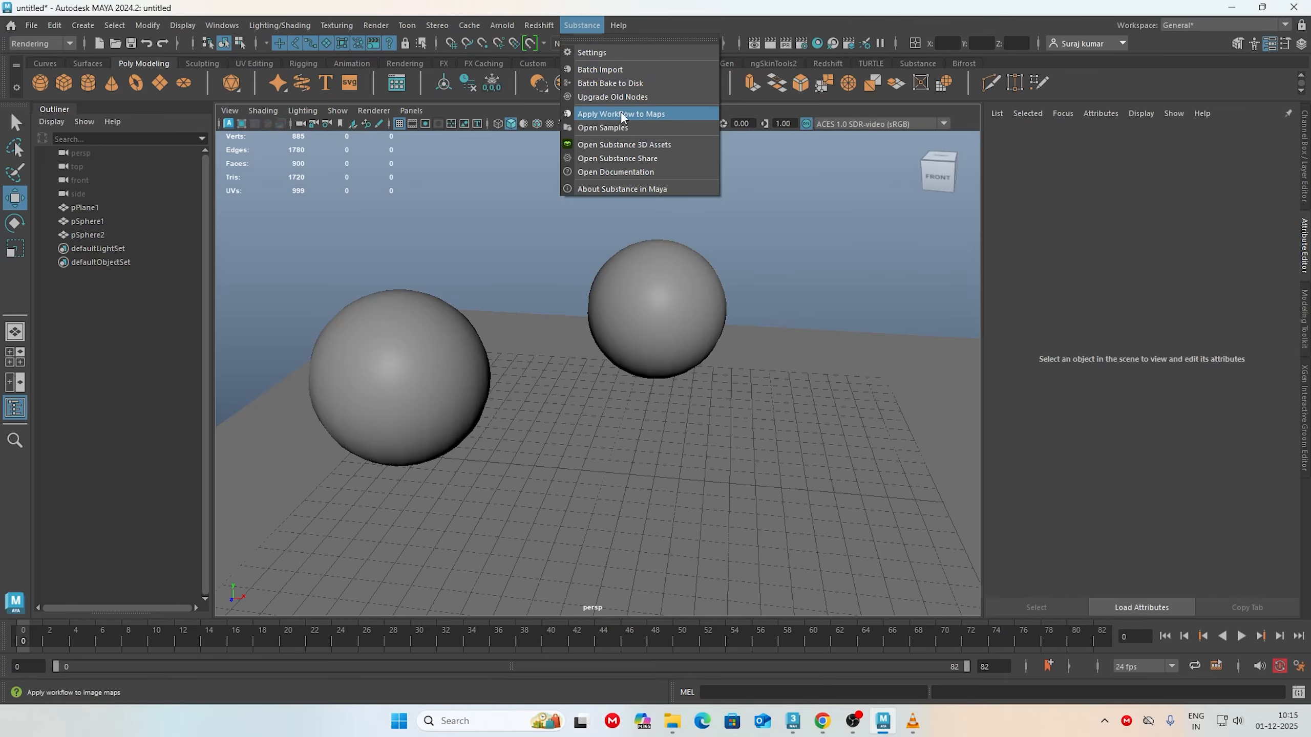
{"action": "left_click", "coordinate": [649, 113]}
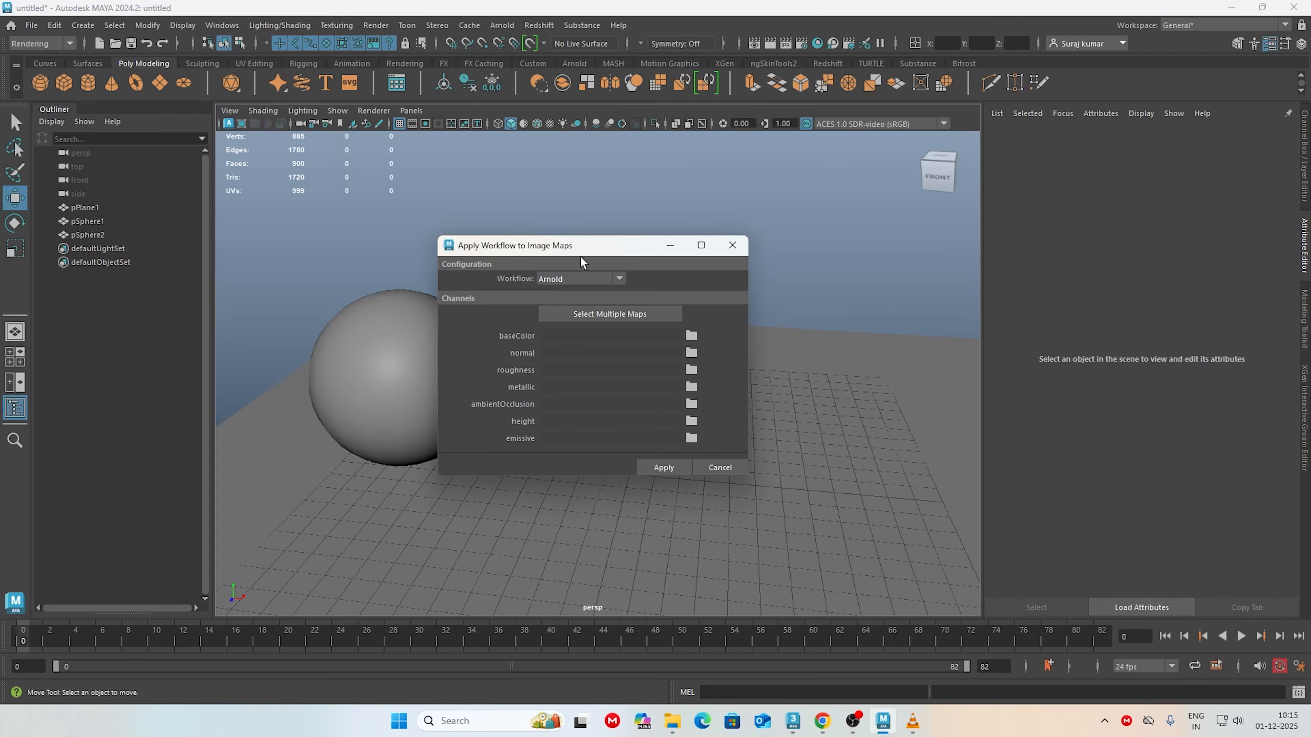
{"action": "left_click_drag", "start_coordinate": [605, 241], "coordinate": [648, 185]}
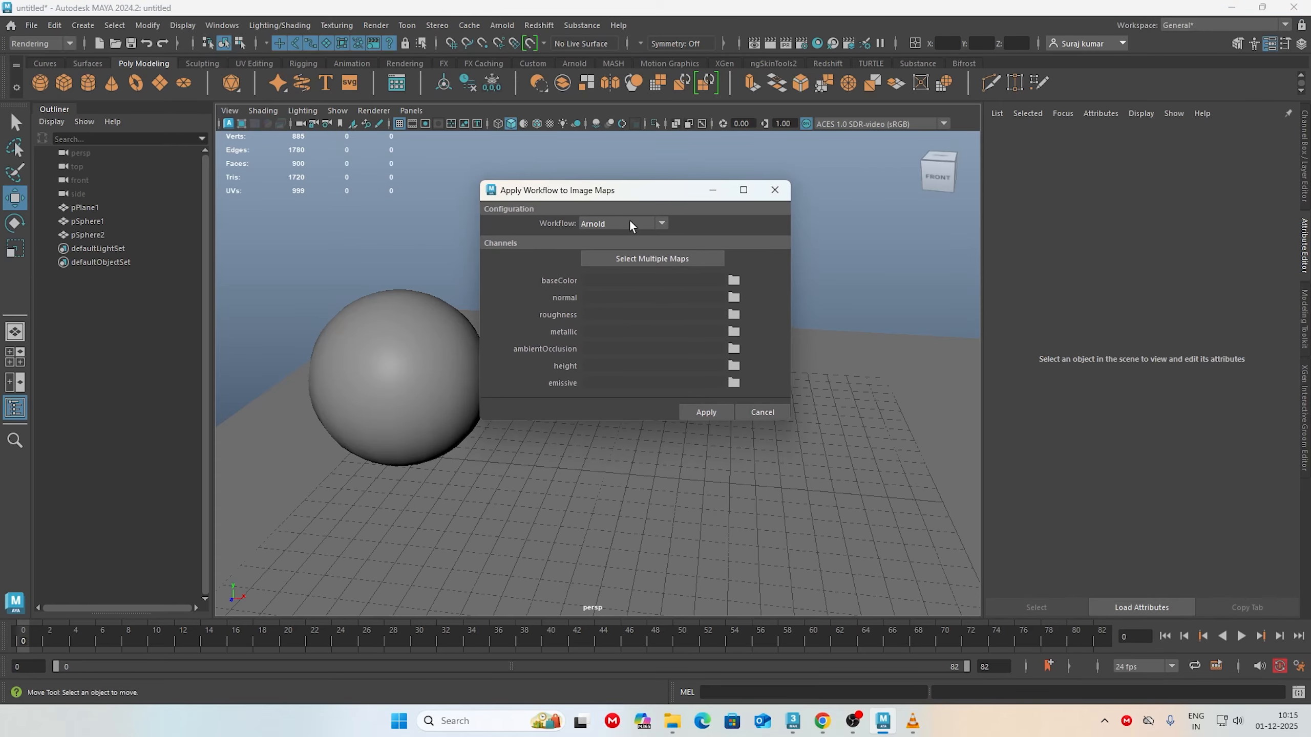
{"action": "left_click", "coordinate": [657, 259]}
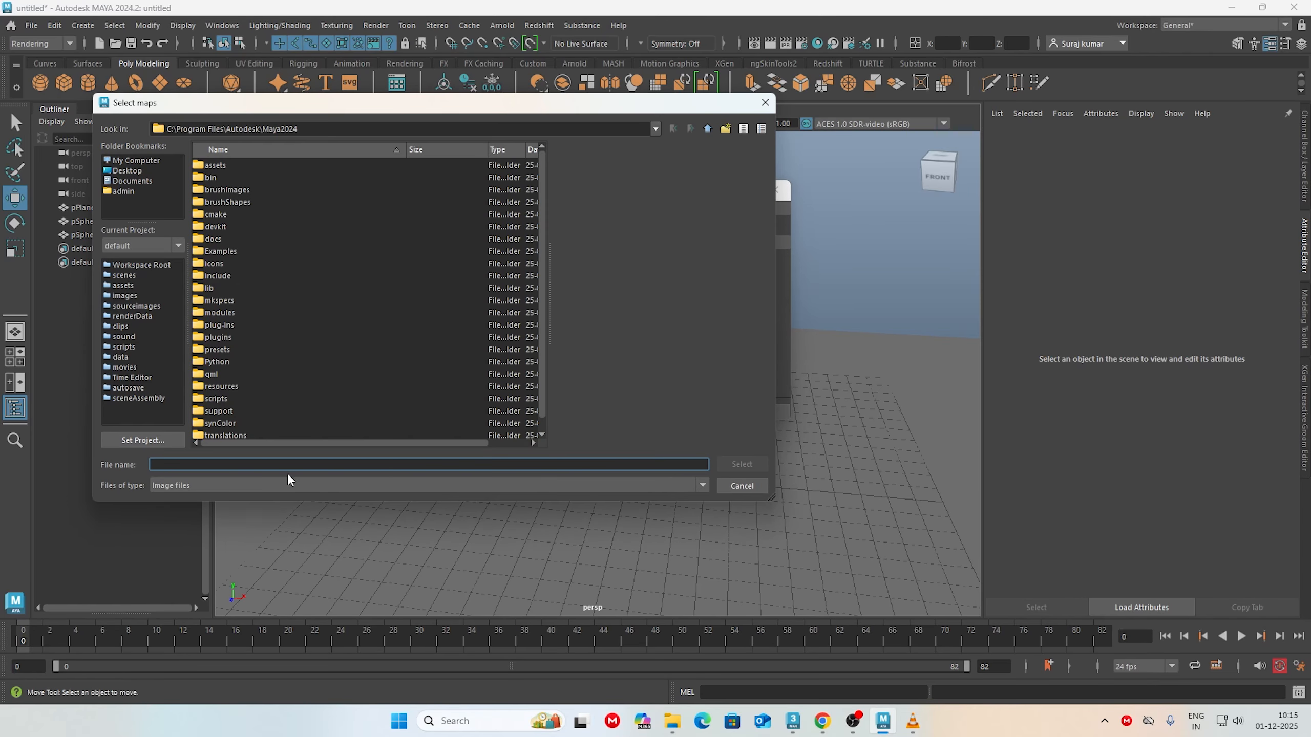
{"action": "key", "text": "ctrl+v"}
{"action": "key", "text": "Return"}
{"action": "left_click_drag", "start_coordinate": [276, 165], "coordinate": [402, 336]}
{"action": "left_click", "coordinate": [750, 467]}
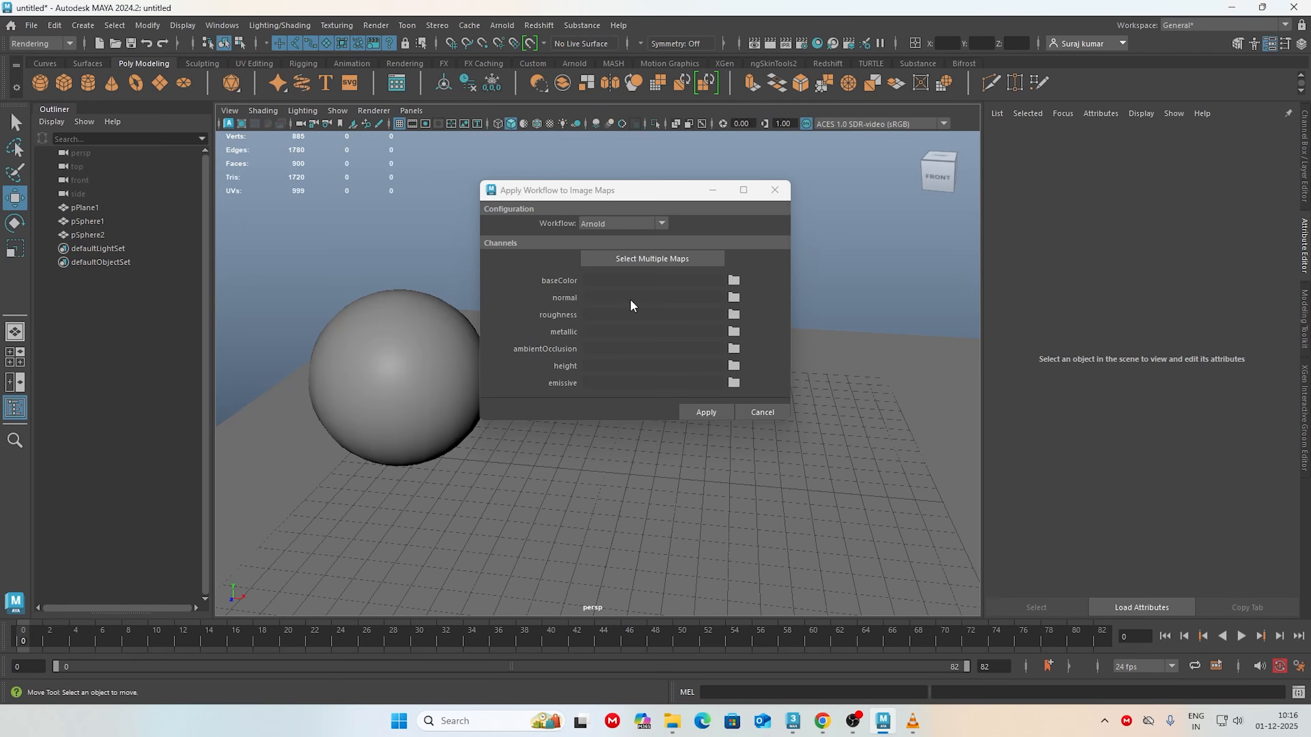
Step: Assign rusty_metal_04_diff_4k.jpg to the baseColor channel and rusty_metal_04_nor_gl_4k.exr to the normal channel
{"action": "left_click", "coordinate": [733, 280]}
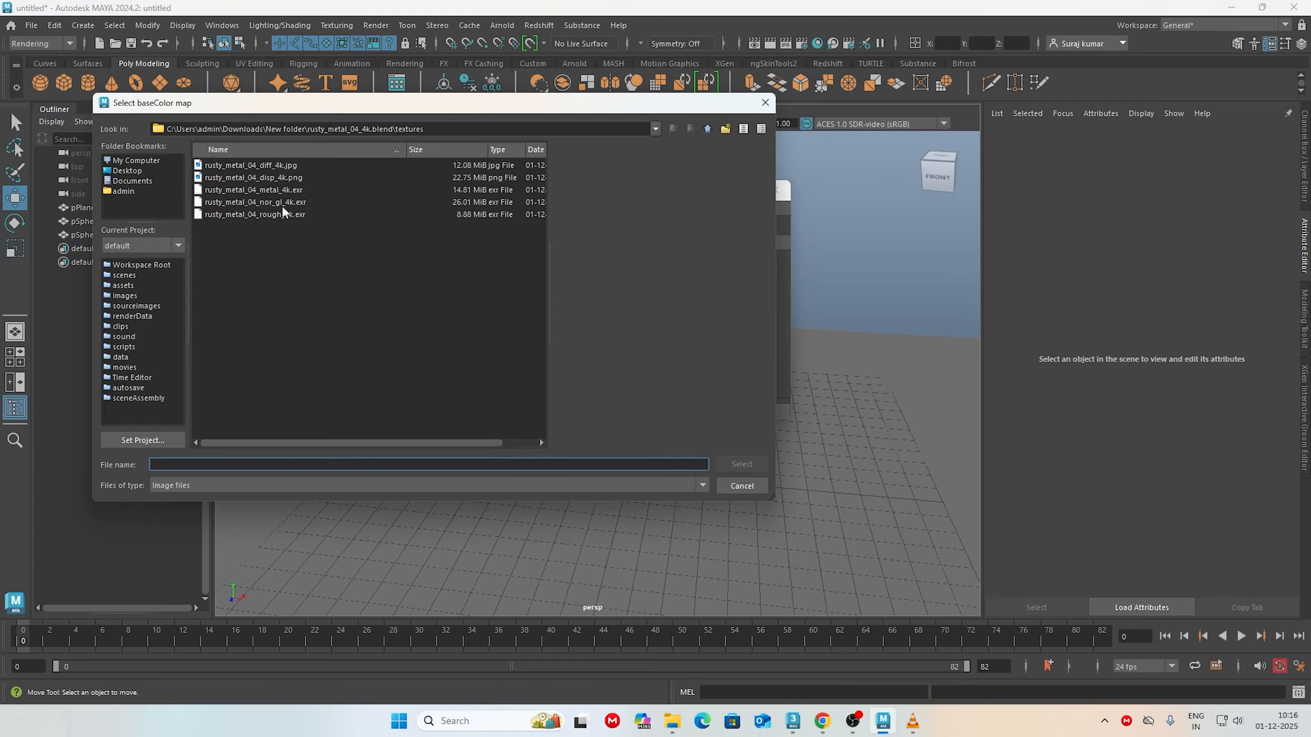
{"action": "left_click", "coordinate": [278, 166]}
{"action": "left_click", "coordinate": [742, 463]}
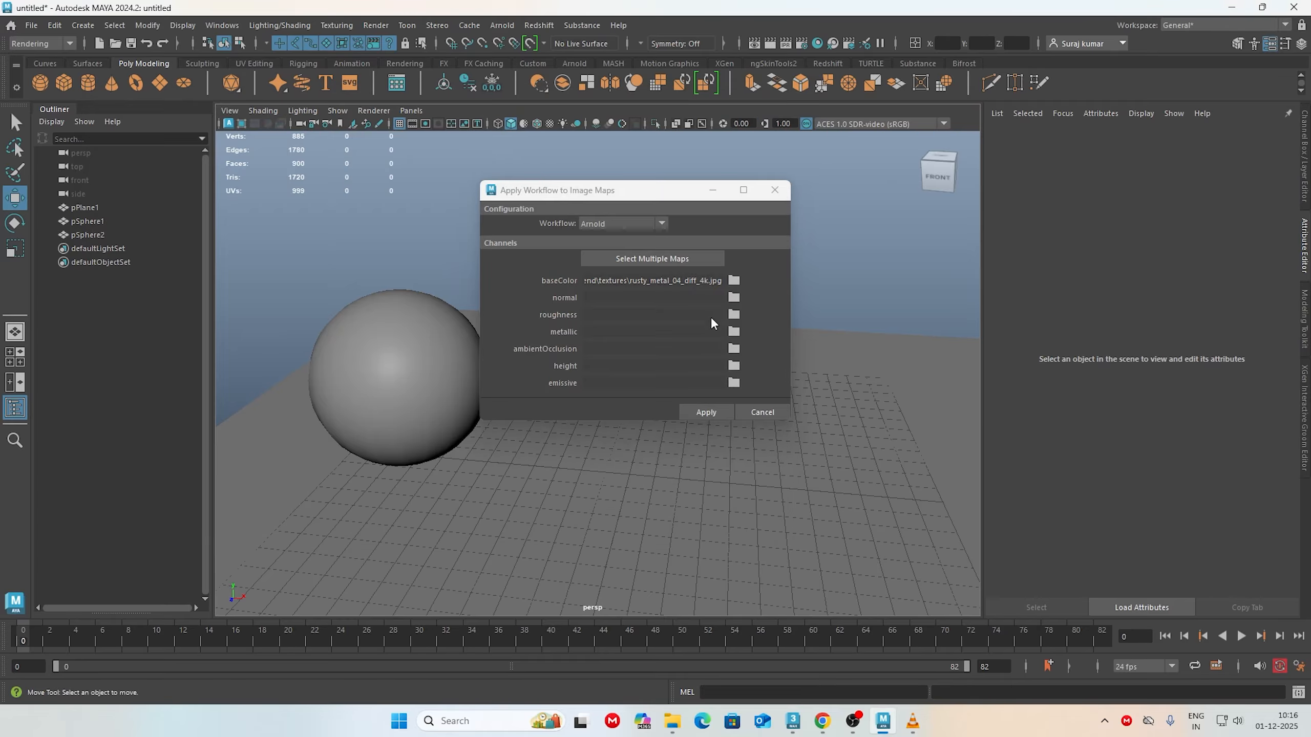
{"action": "left_click", "coordinate": [733, 297]}
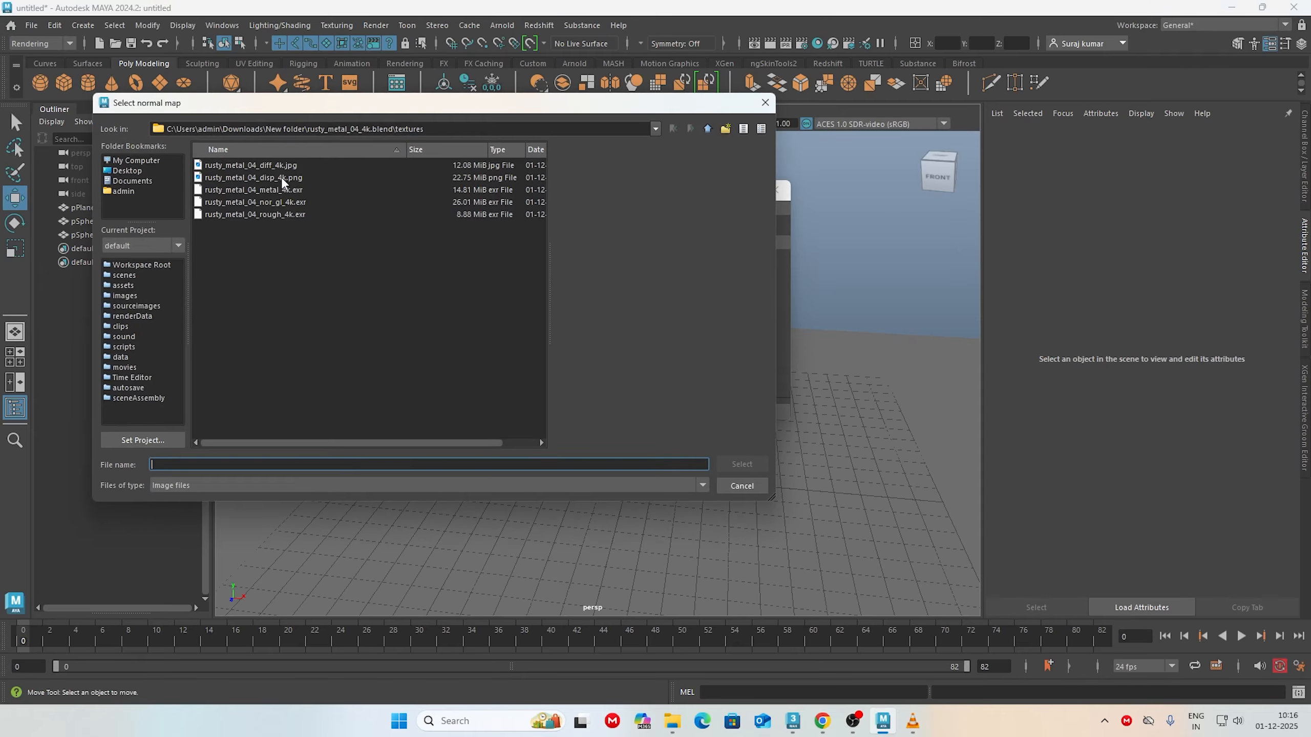
{"action": "left_click", "coordinate": [281, 202]}
{"action": "left_click", "coordinate": [749, 470]}
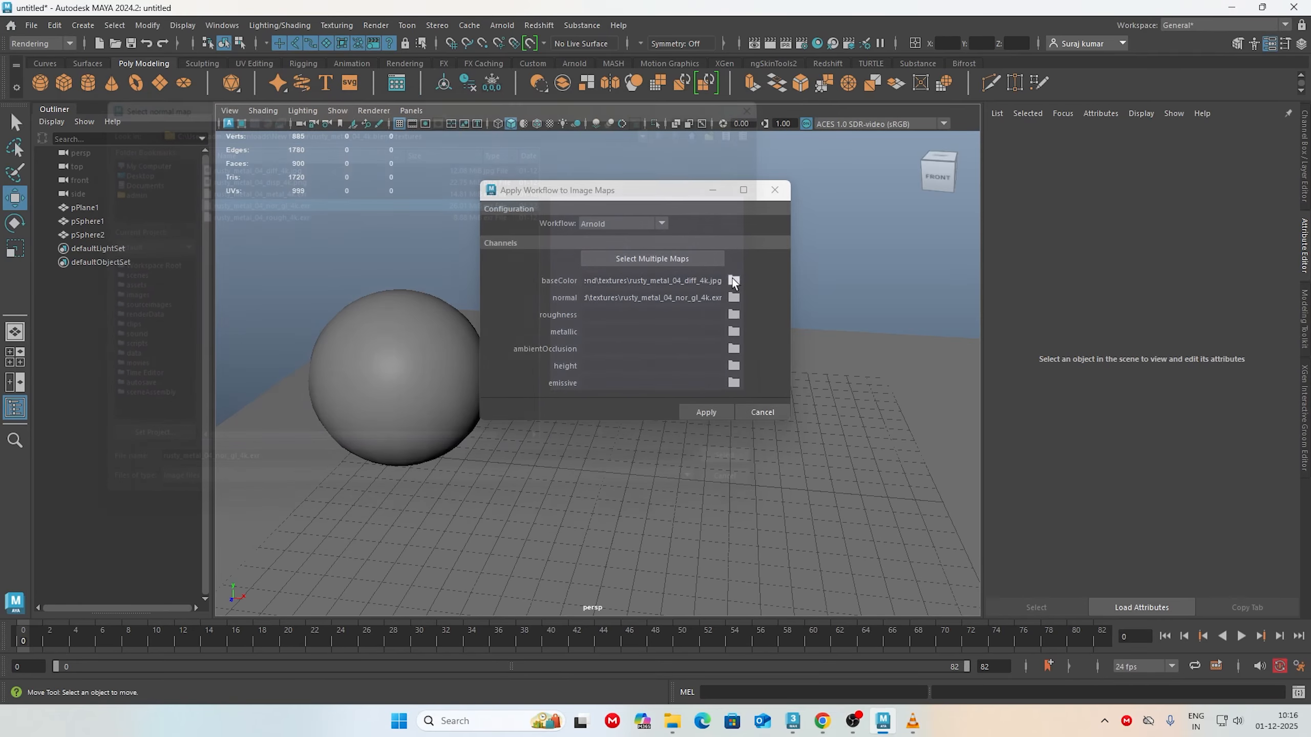
Step: Assign rusty_metal_04_rough_4k.exr to roughness and rusty_metal_04_metal_4k.exr to metallic, leaving ambientOcclusion without a map
{"action": "left_click", "coordinate": [737, 320]}
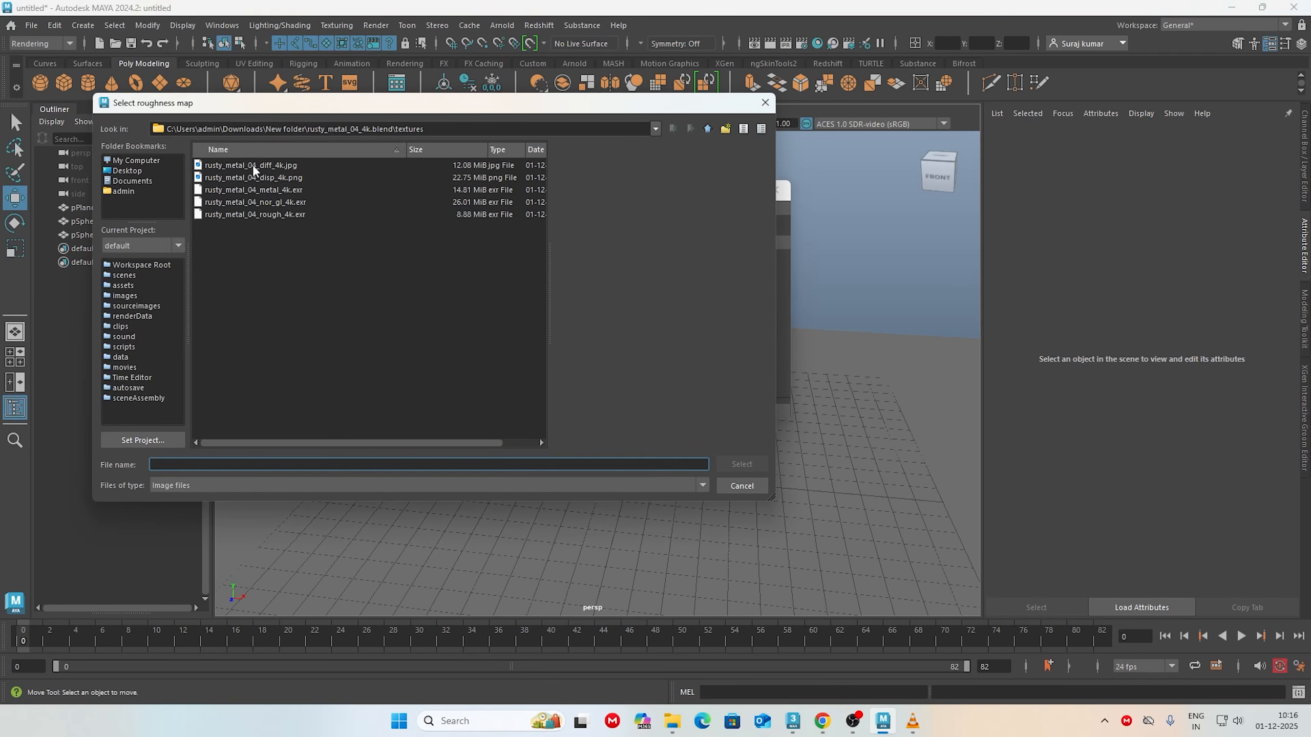
{"action": "left_click", "coordinate": [285, 215]}
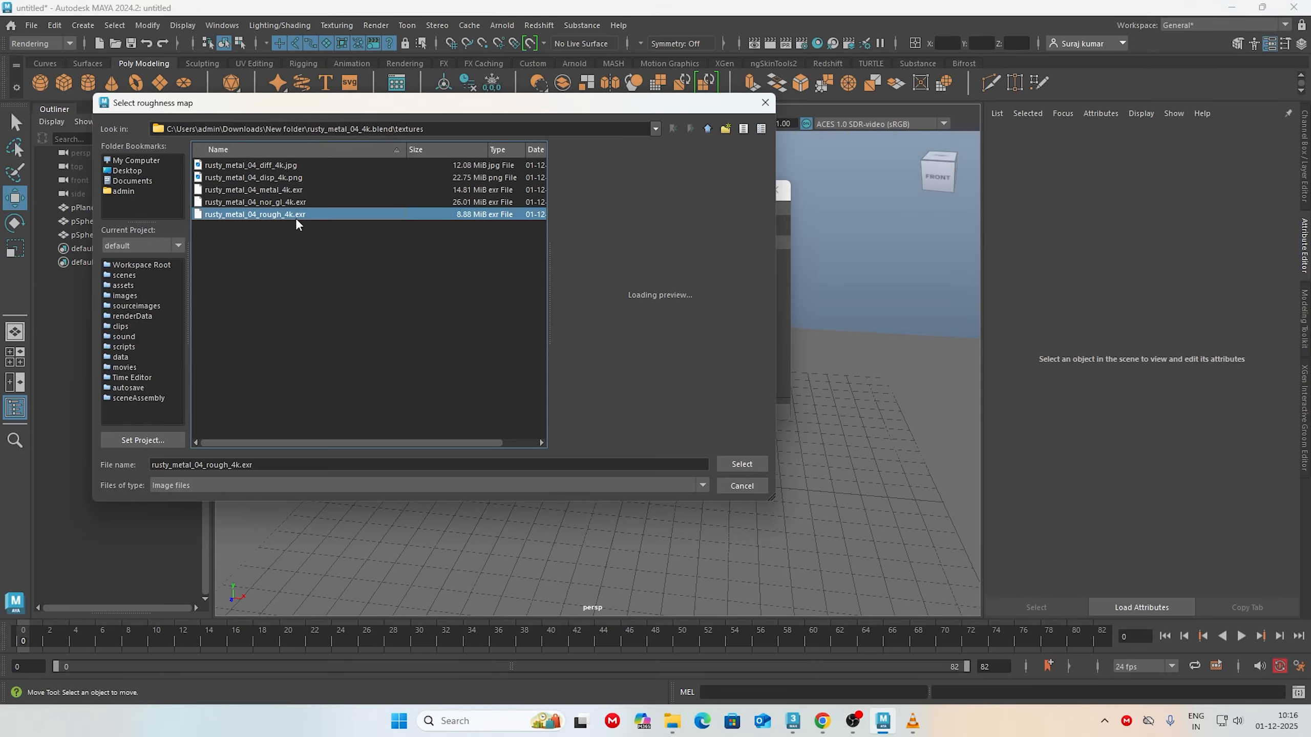
{"action": "left_click", "coordinate": [743, 464]}
{"action": "left_click", "coordinate": [733, 331]}
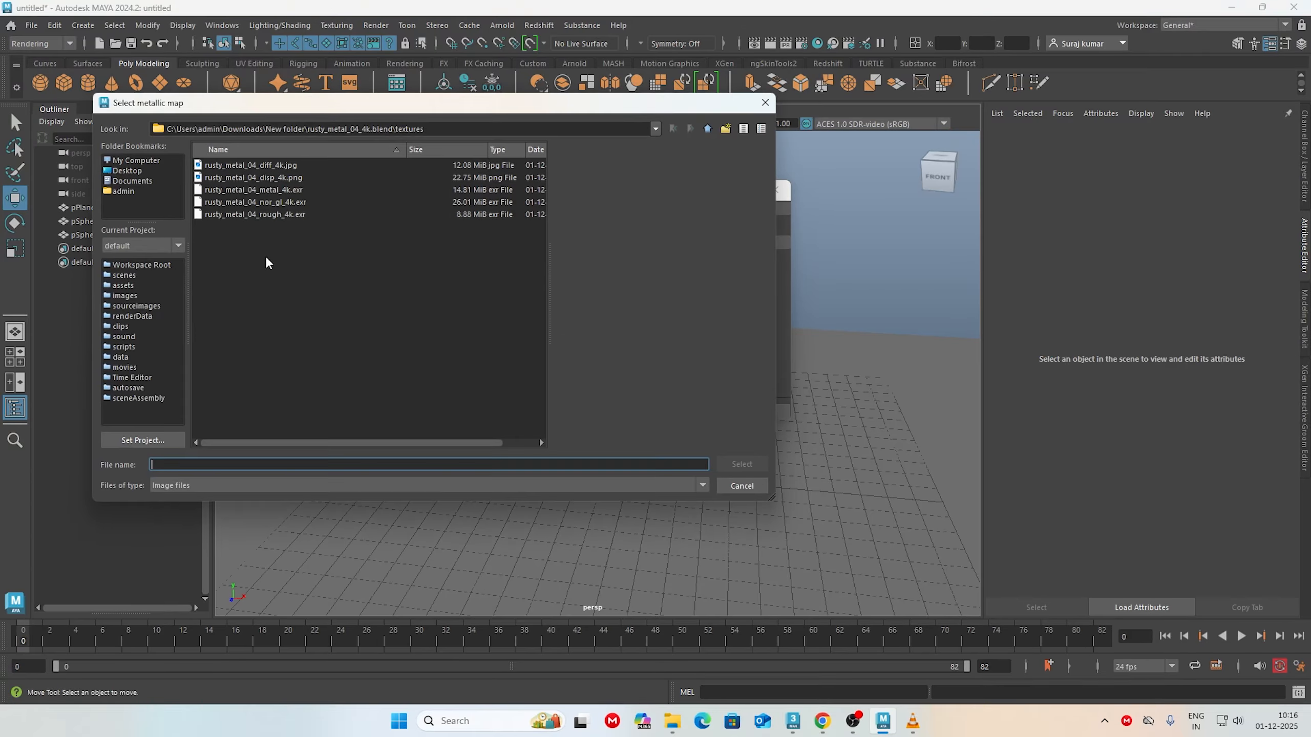
{"action": "left_click", "coordinate": [268, 189]}
{"action": "left_click", "coordinate": [735, 463]}
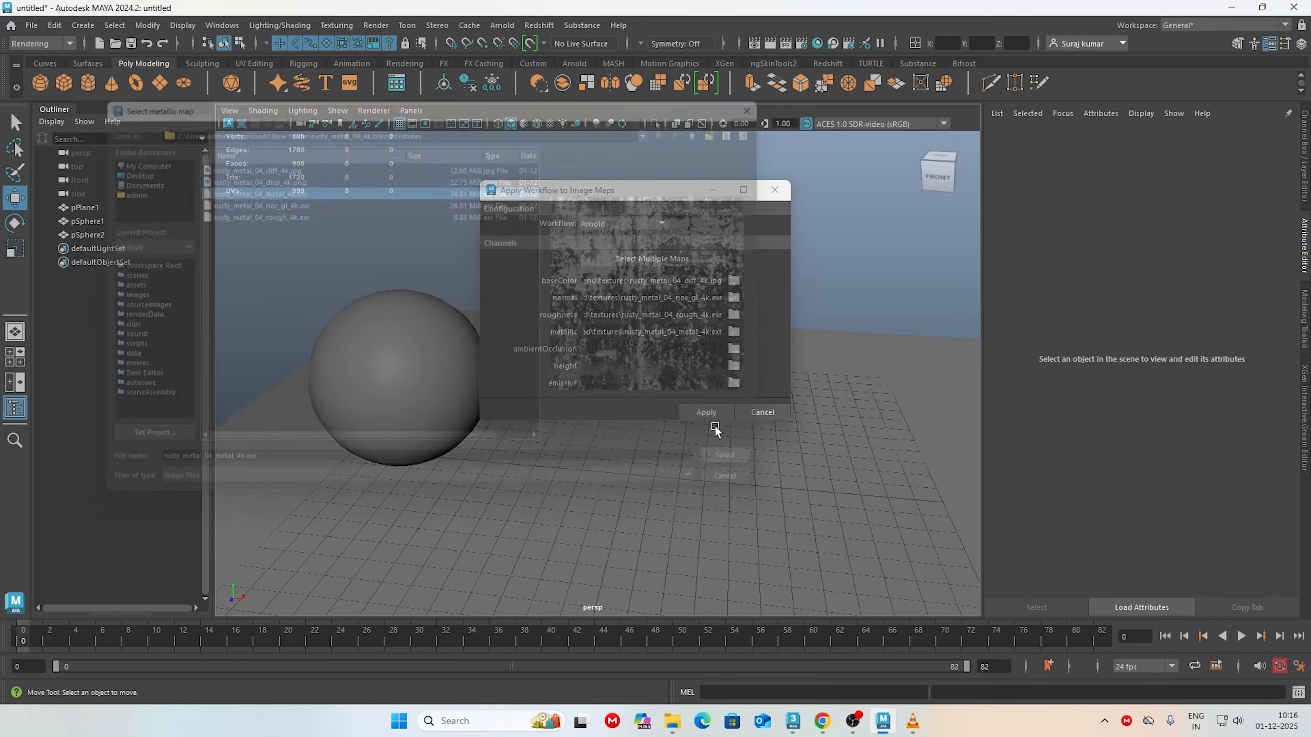
{"action": "left_click", "coordinate": [734, 348]}
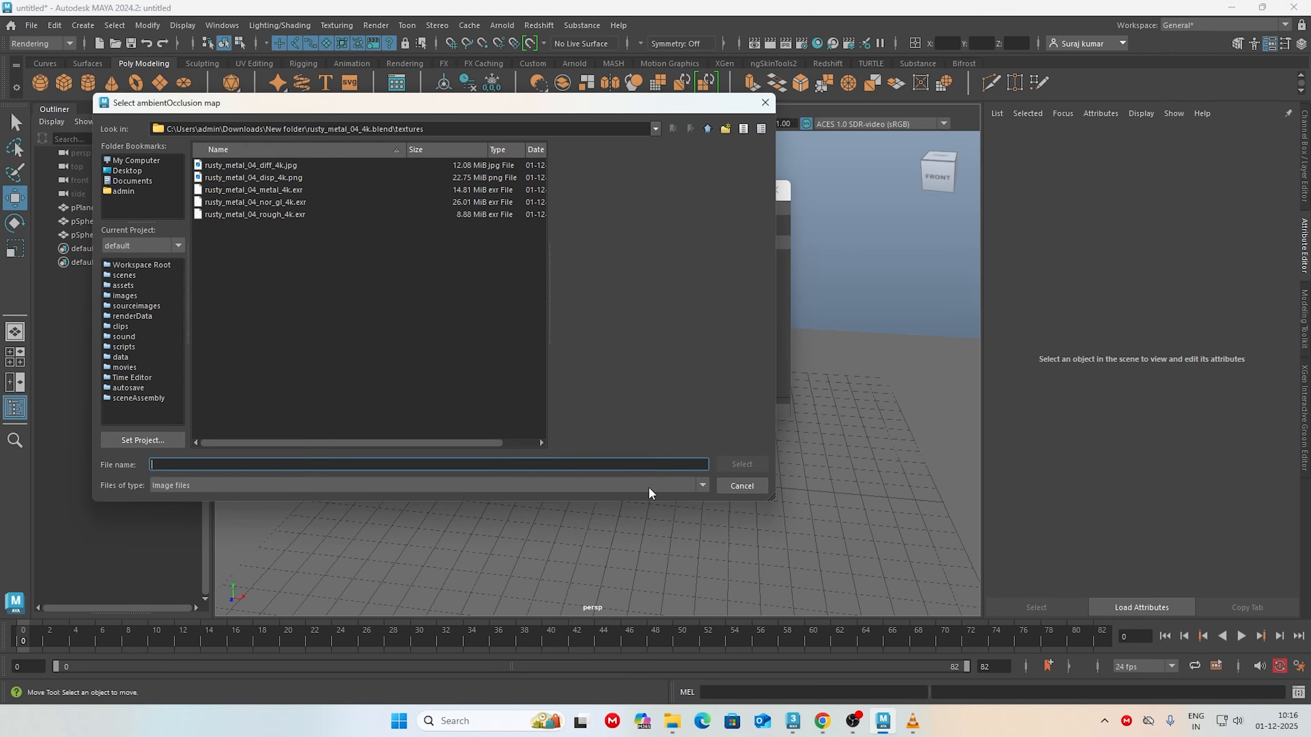
{"action": "left_click", "coordinate": [753, 484]}
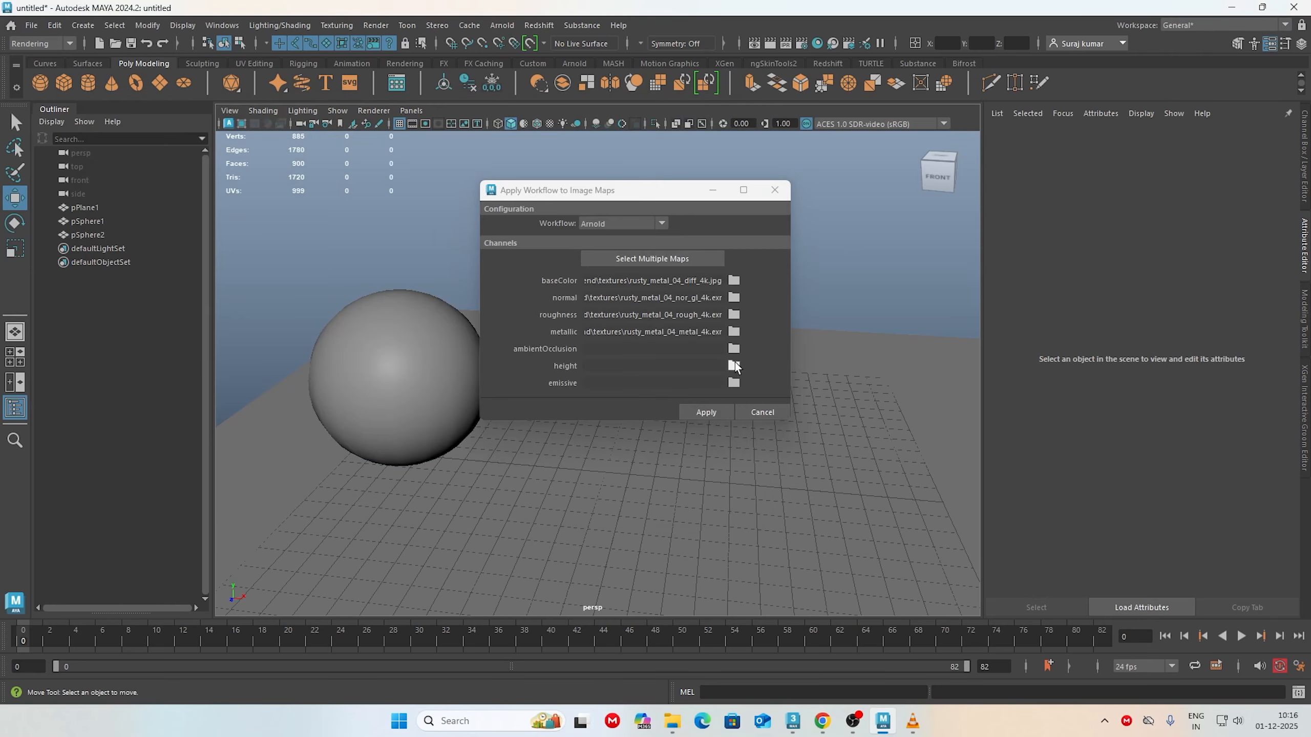
Step: Assign rusty_metal_04_disp_4k.png to the height channel and apply the Arnold workflow to the maps
{"action": "left_click", "coordinate": [734, 365]}
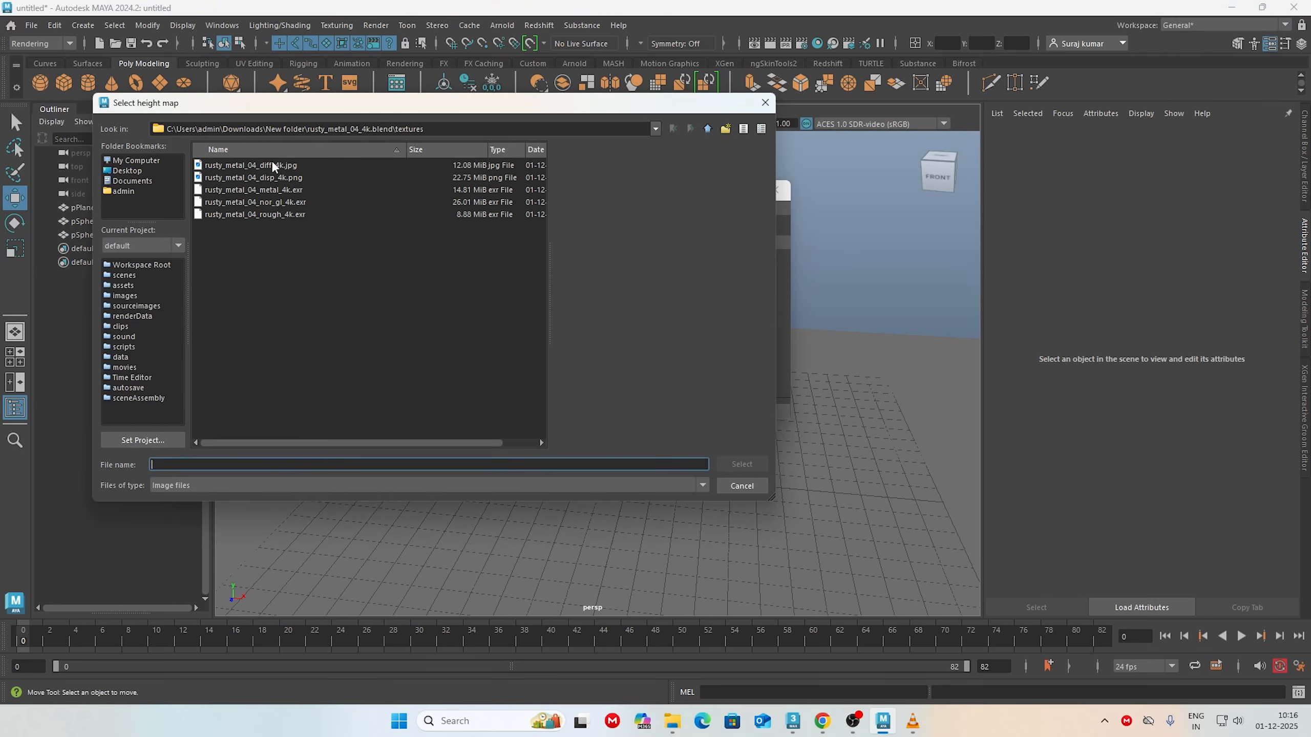
{"action": "left_click", "coordinate": [276, 177]}
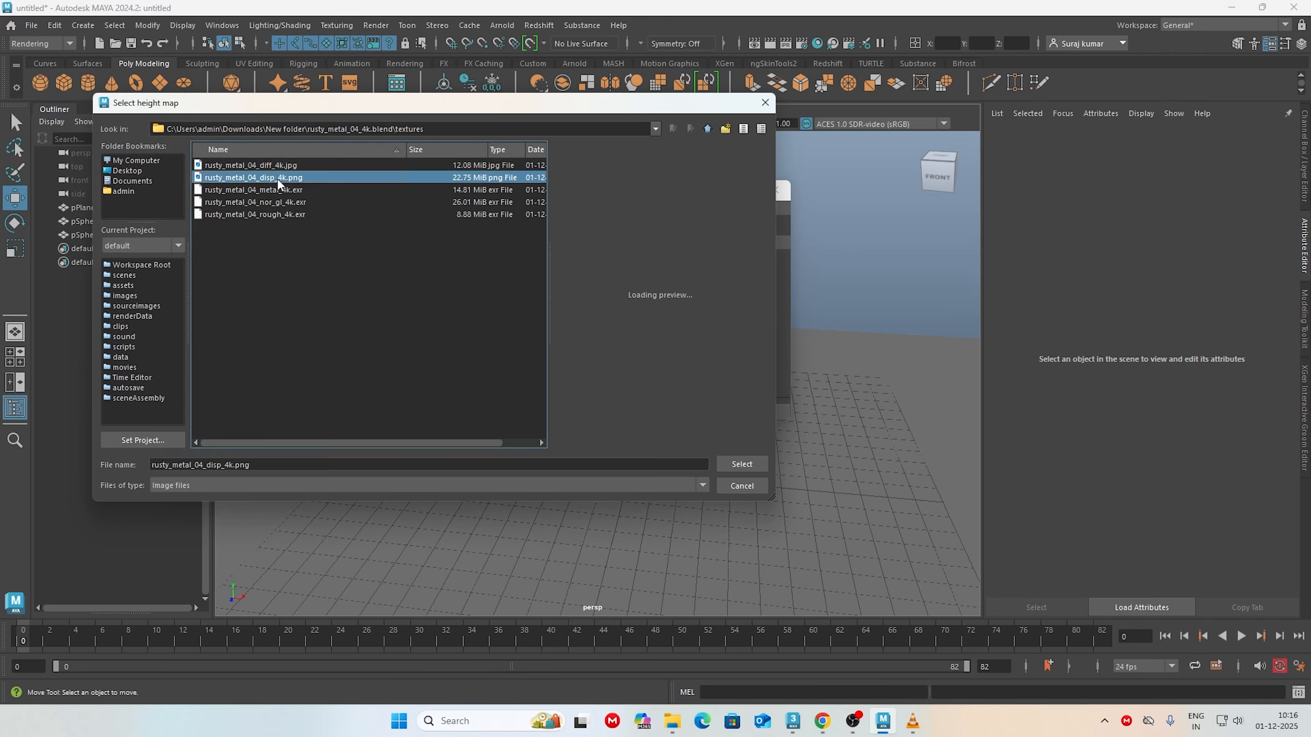
{"action": "left_click", "coordinate": [751, 464]}
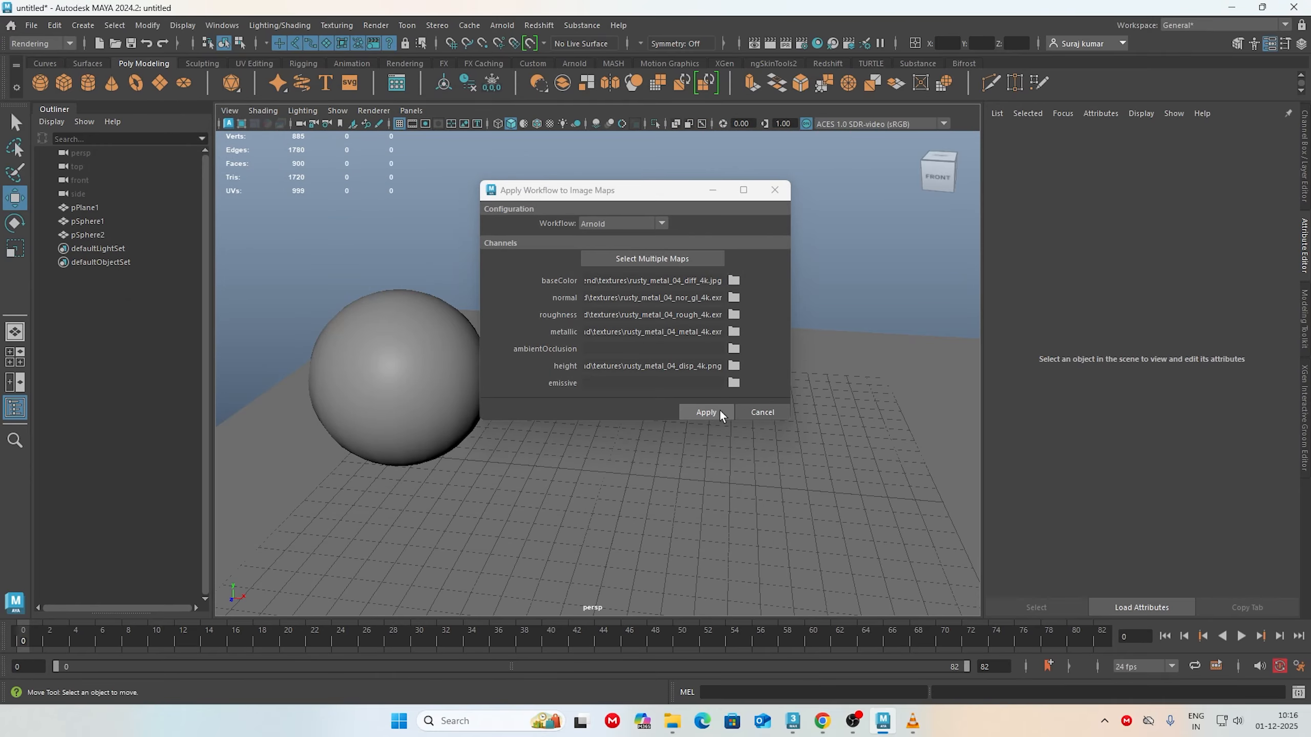
{"action": "left_click_drag", "start_coordinate": [660, 191], "coordinate": [1007, 213]}
{"action": "left_click", "coordinate": [723, 342]}
{"action": "left_click", "coordinate": [1046, 434]}
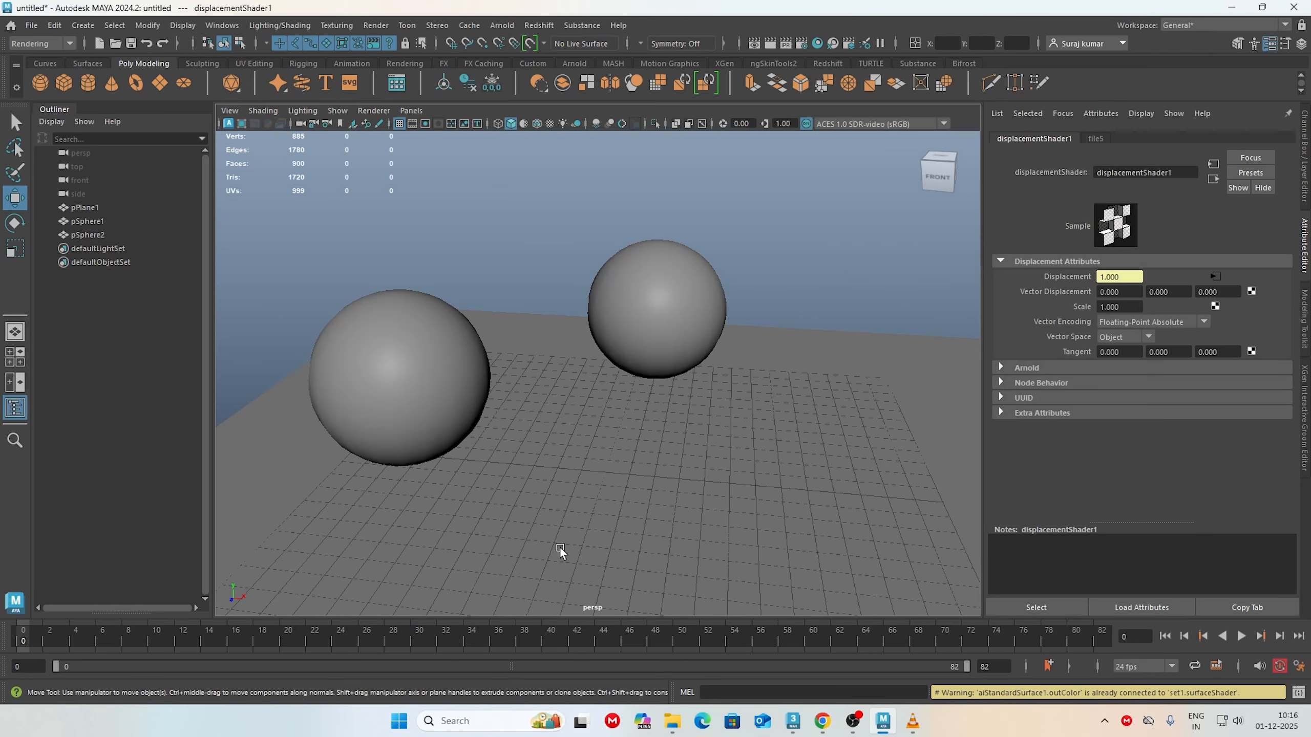
Step: Check the attributes of the material on pSphere2, the smaller sphere at the back, and deselect it
{"action": "left_click", "coordinate": [669, 318]}
{"action": "right_click_drag", "start_coordinate": [672, 317], "coordinate": [677, 645]}
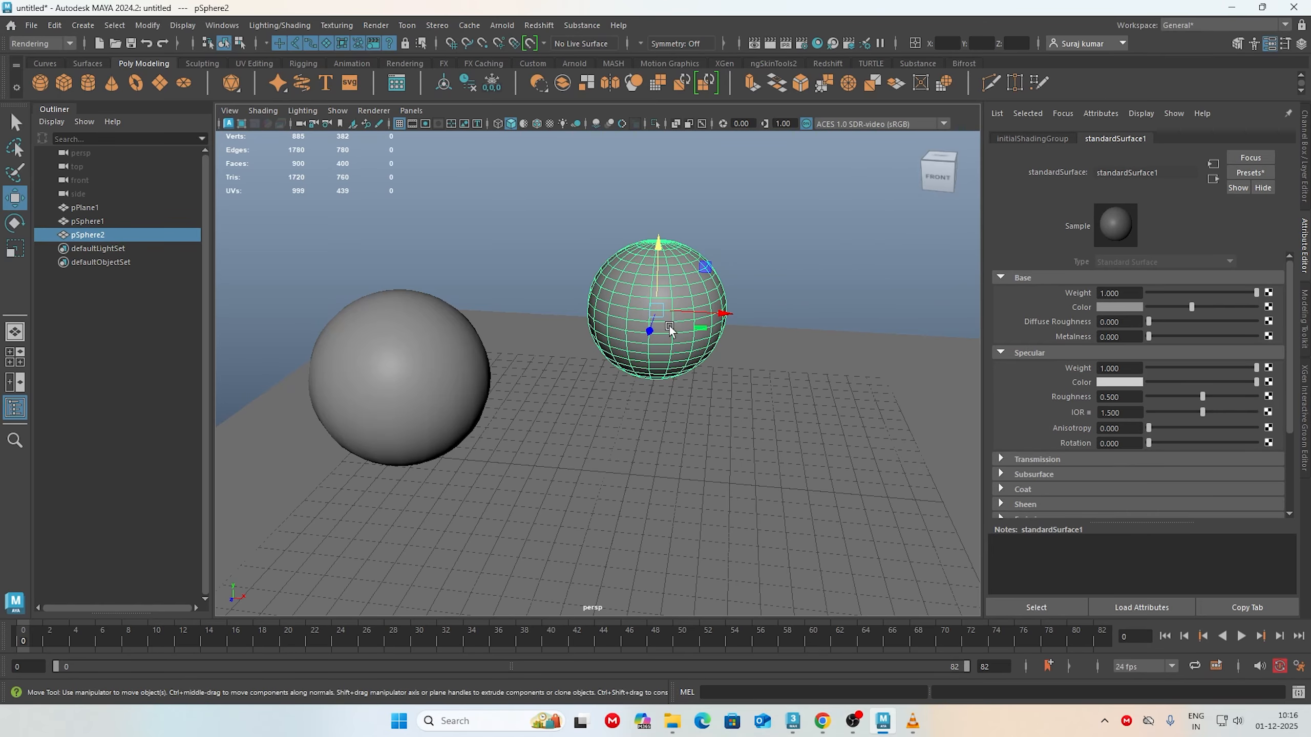
{"action": "left_click", "coordinate": [756, 278]}
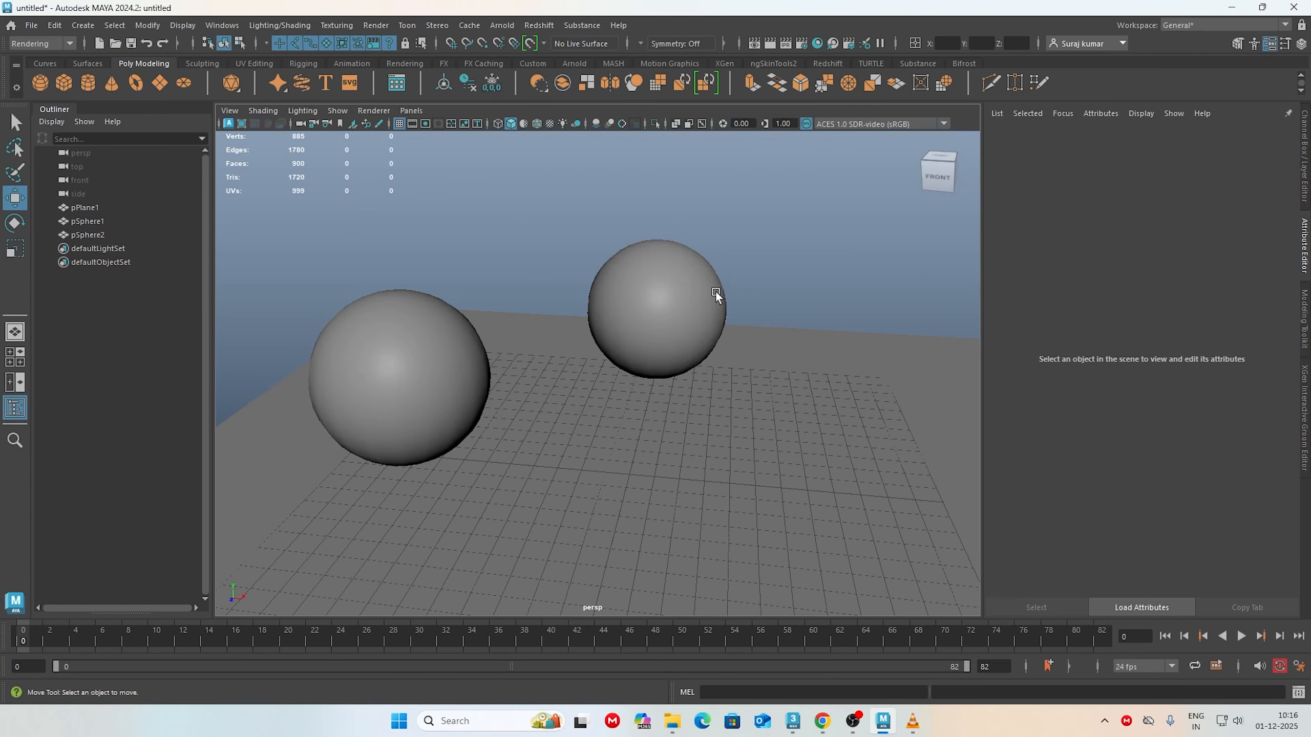
Step: Graph the aiStandardSurface1 material's node network in Hypershade to examine the map connections, and close Hypershade
{"action": "left_click", "coordinate": [818, 46]}
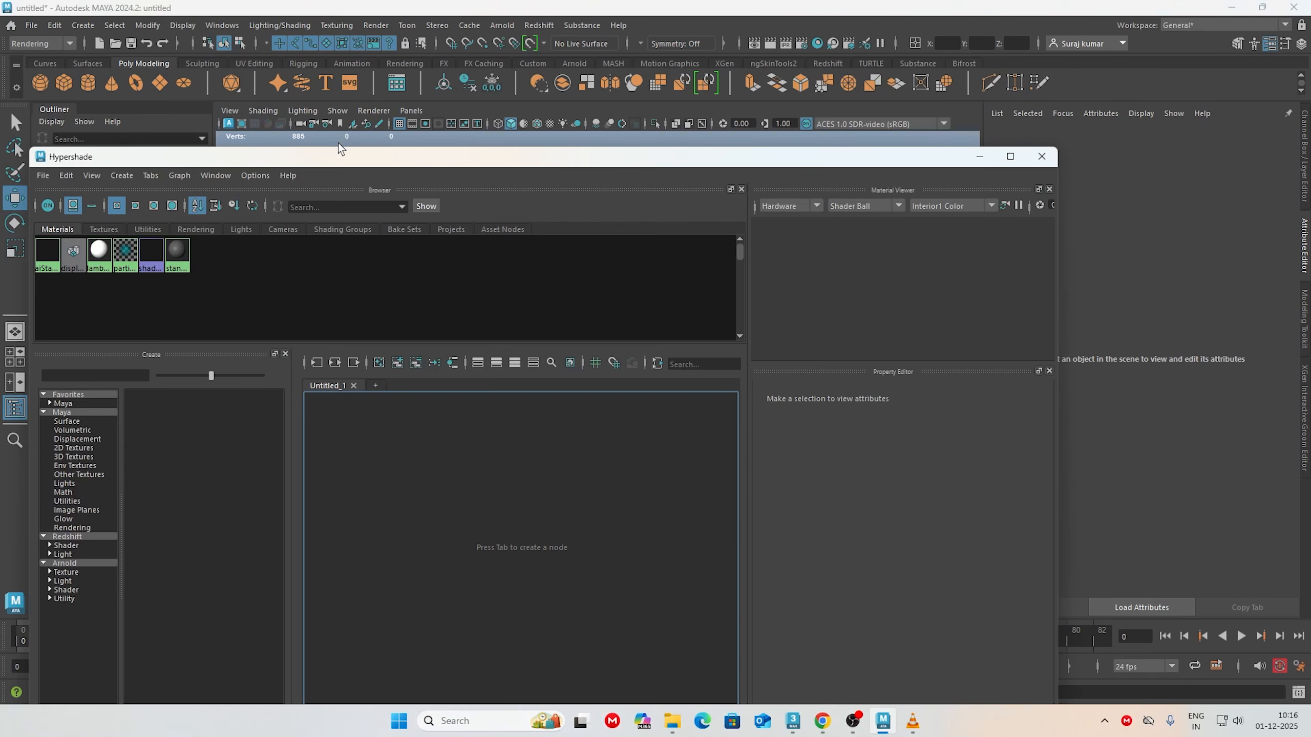
{"action": "left_click_drag", "start_coordinate": [346, 162], "coordinate": [450, 25]}
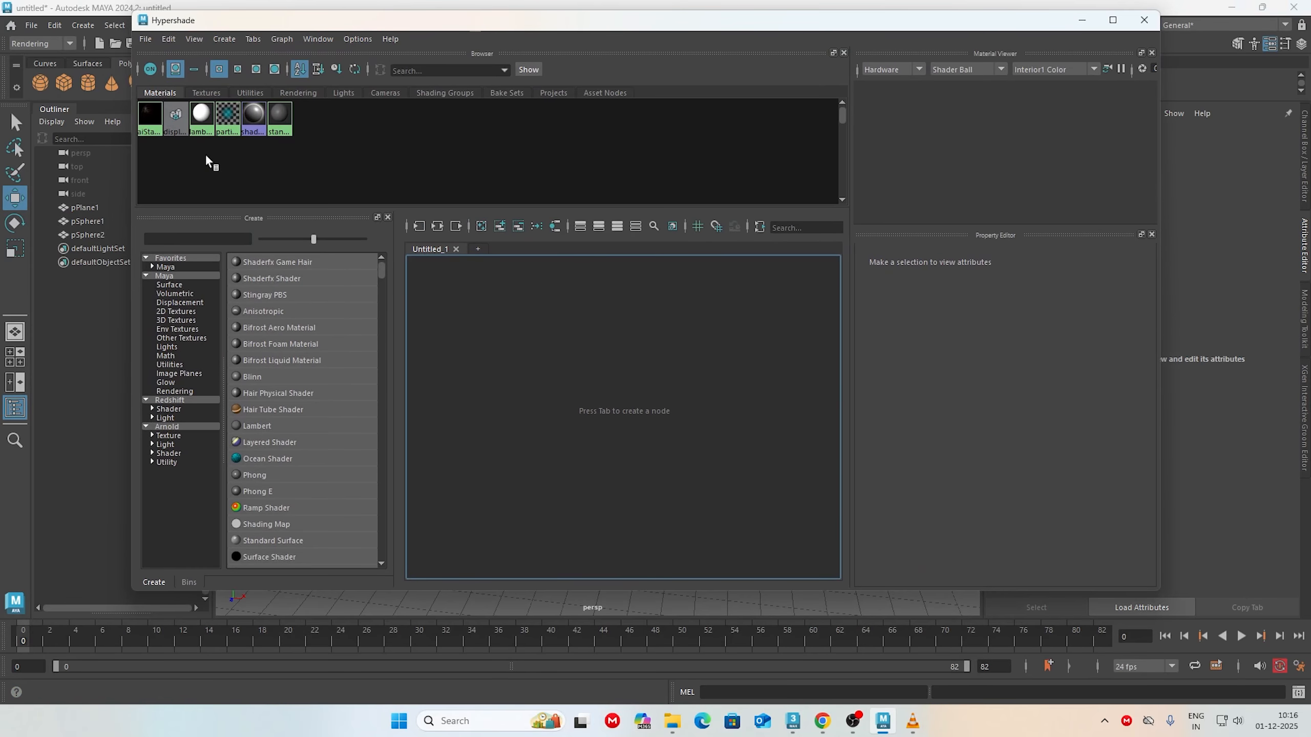
{"action": "left_click", "coordinate": [149, 117]}
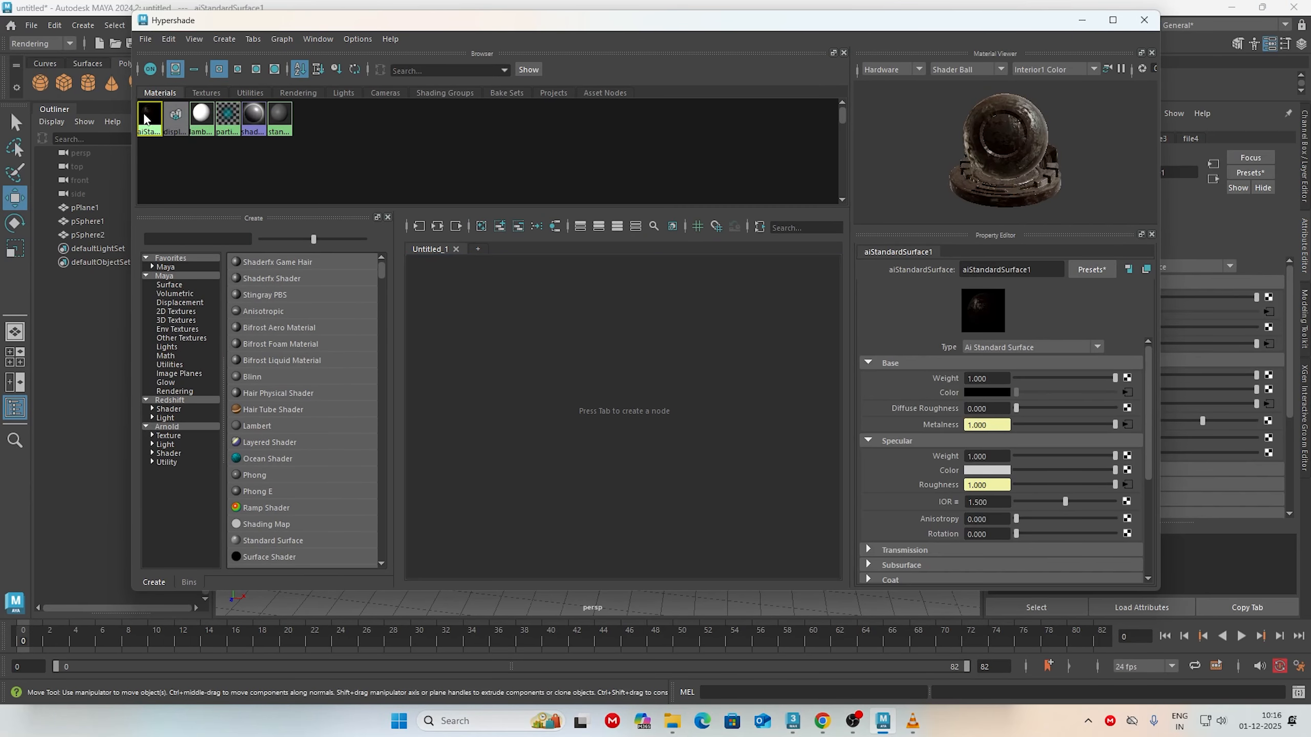
{"action": "right_click", "coordinate": [144, 119]}
{"action": "right_click_drag", "start_coordinate": [144, 119], "coordinate": [137, 165]}
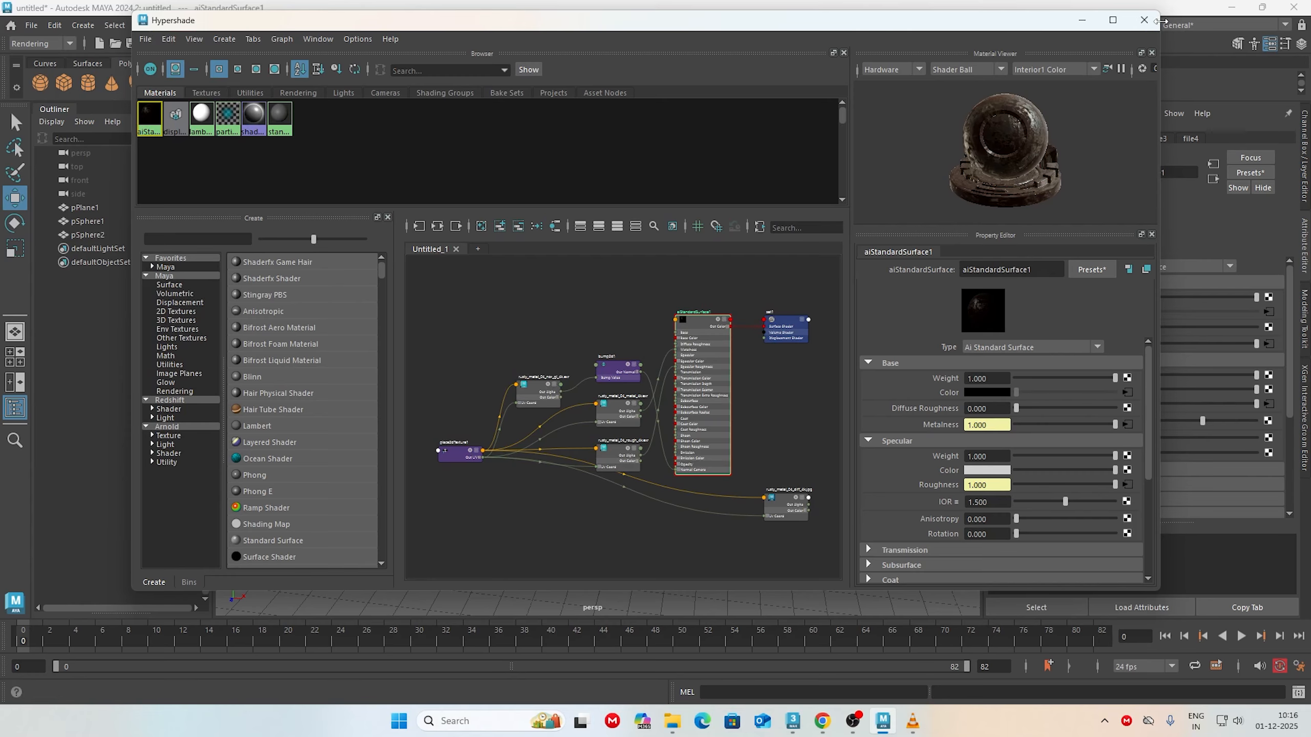
{"action": "left_click", "coordinate": [1144, 20]}
Step: Assign the existing aiStandardSurface1 material to pSphere2
{"action": "left_click", "coordinate": [651, 289]}
{"action": "right_click_drag", "start_coordinate": [651, 284], "coordinate": [747, 674]}
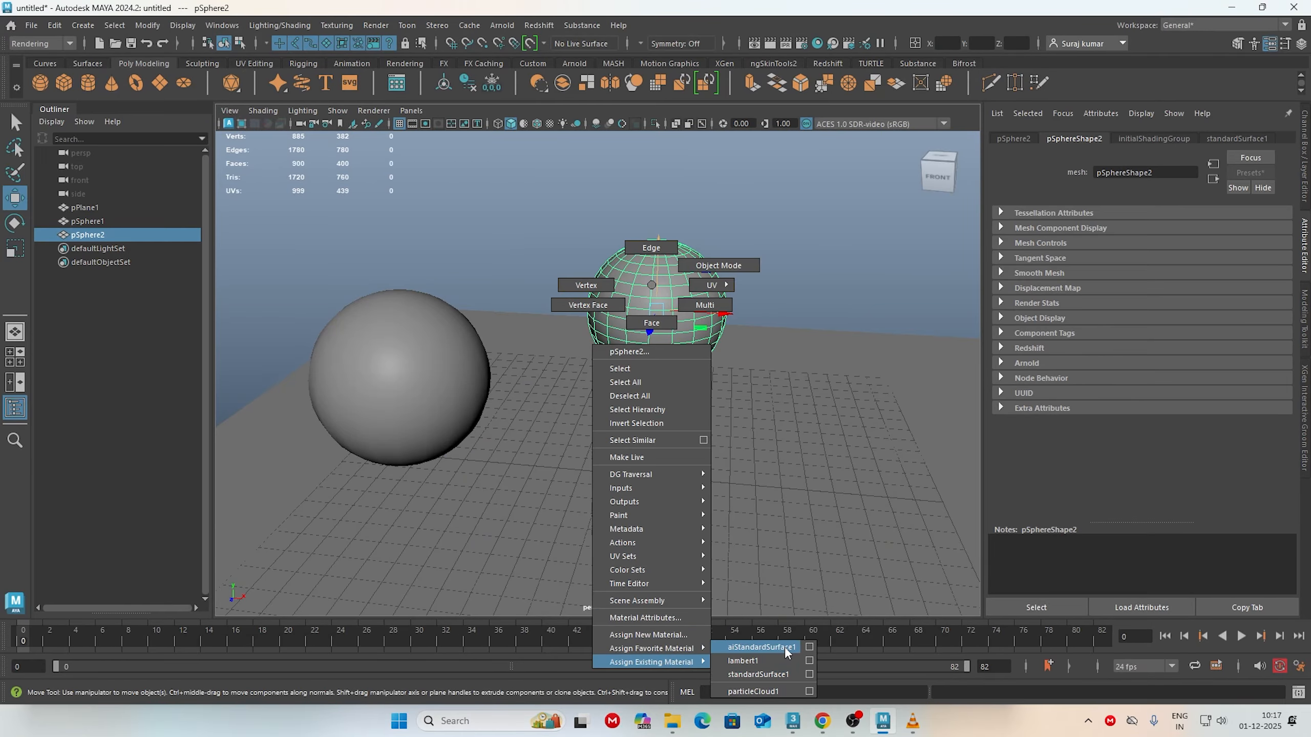
{"action": "right_click_drag", "start_coordinate": [784, 647], "coordinate": [784, 648]}
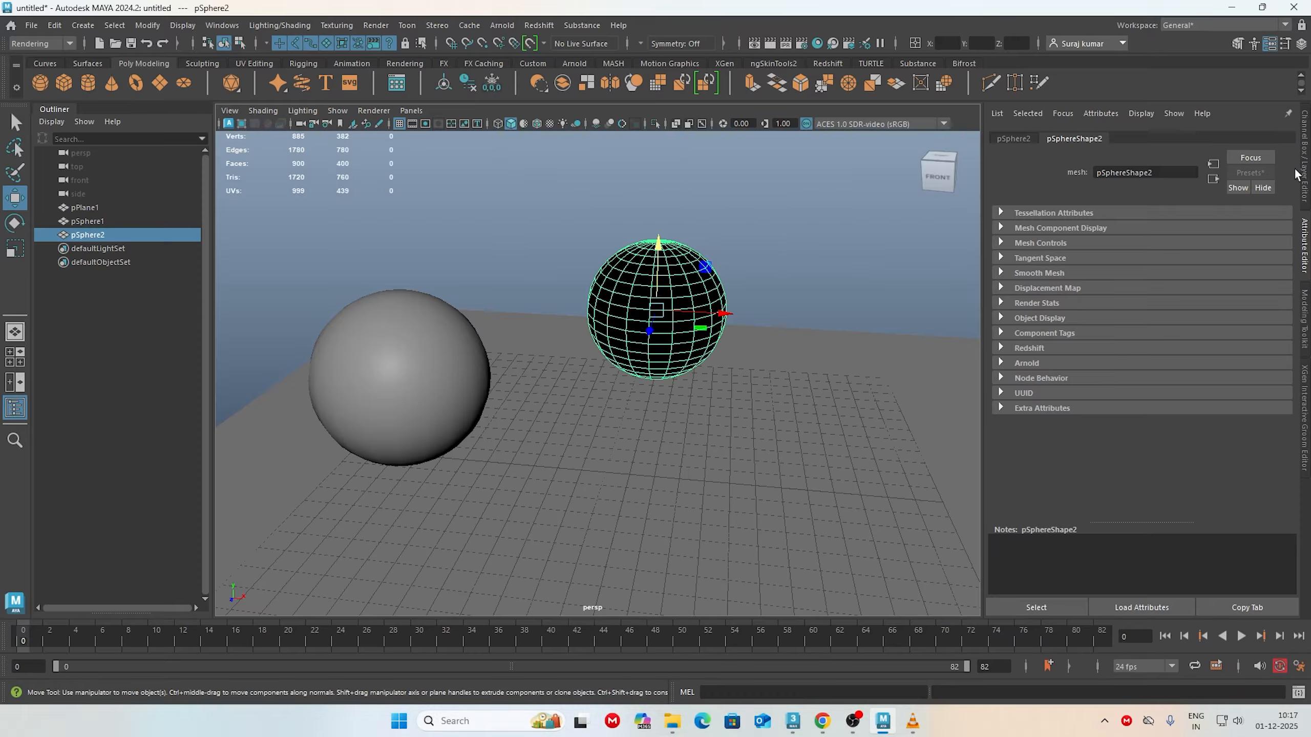
{"action": "left_click", "coordinate": [826, 222]}
Step: Open the attributes of the aiStandardSurface1 material used on pSphere2 and rename it metal_rust
{"action": "left_click", "coordinate": [682, 294]}
{"action": "right_click_drag", "start_coordinate": [670, 277], "coordinate": [671, 500]}
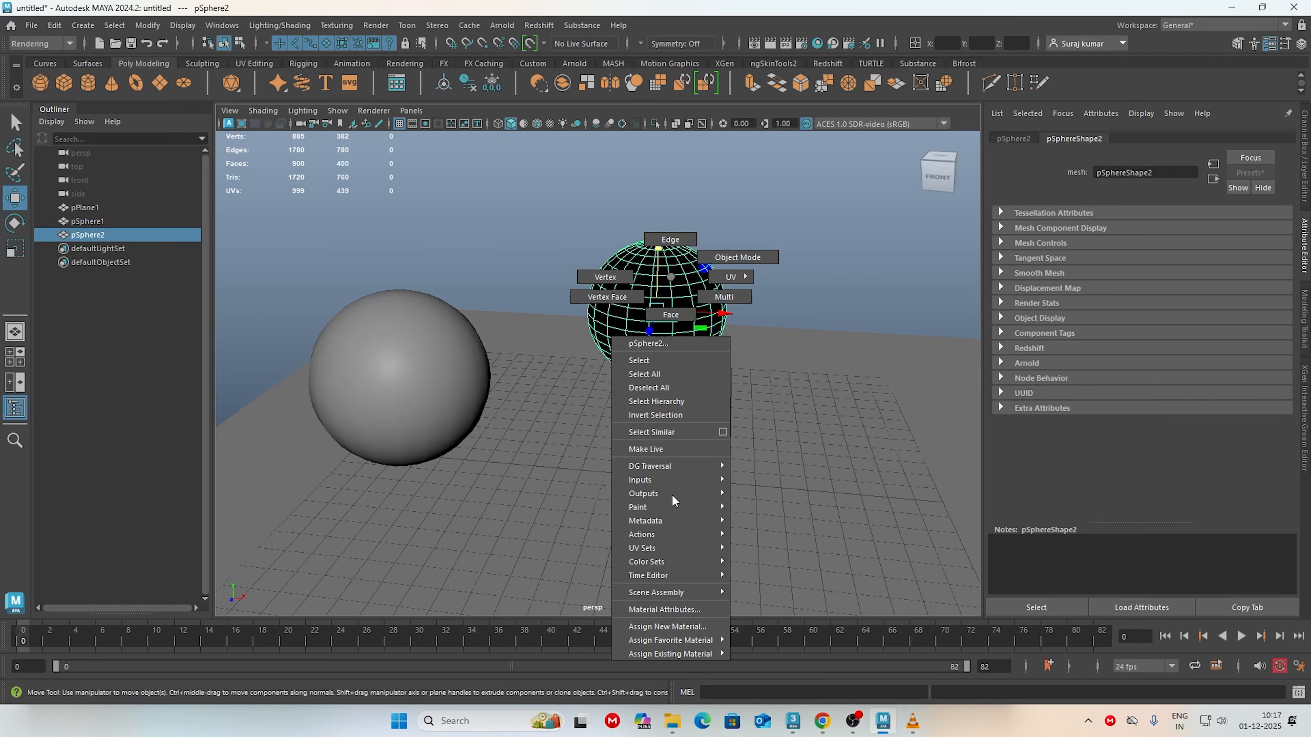
{"action": "right_click_drag", "start_coordinate": [678, 616], "coordinate": [678, 611]}
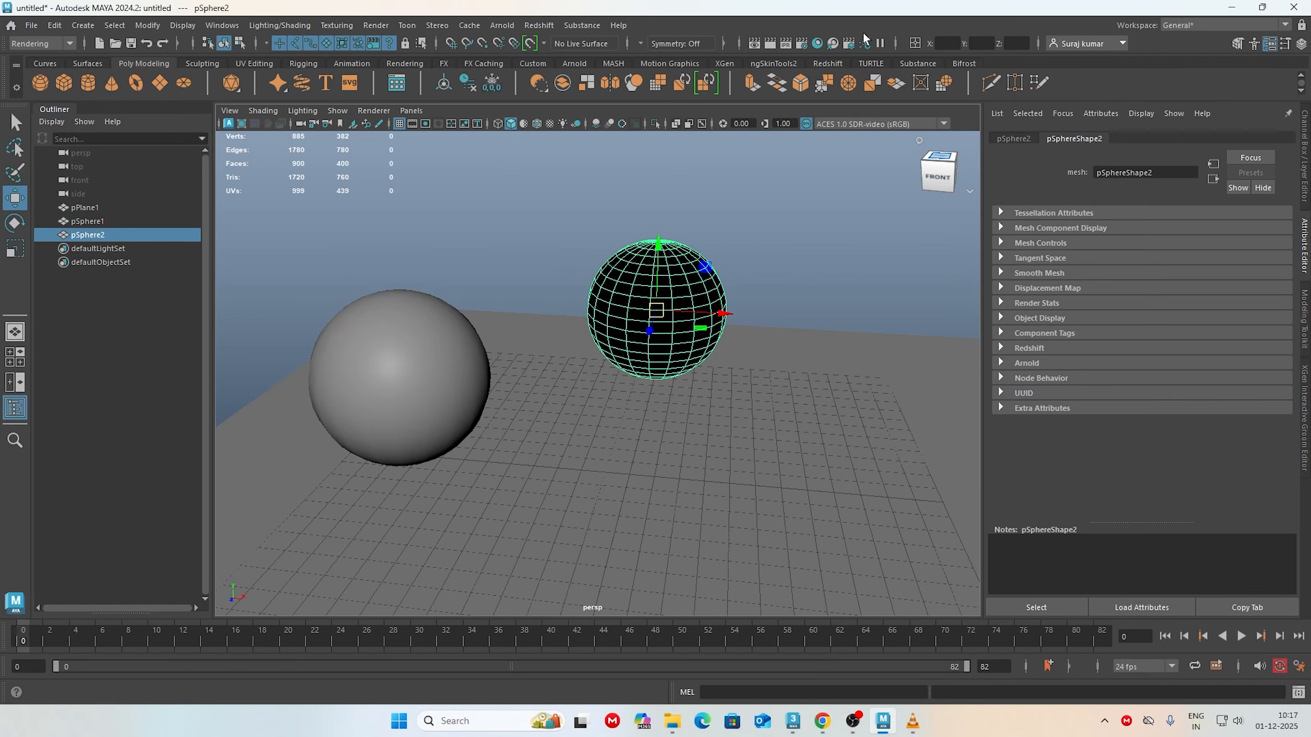
{"action": "left_click", "coordinate": [817, 43]}
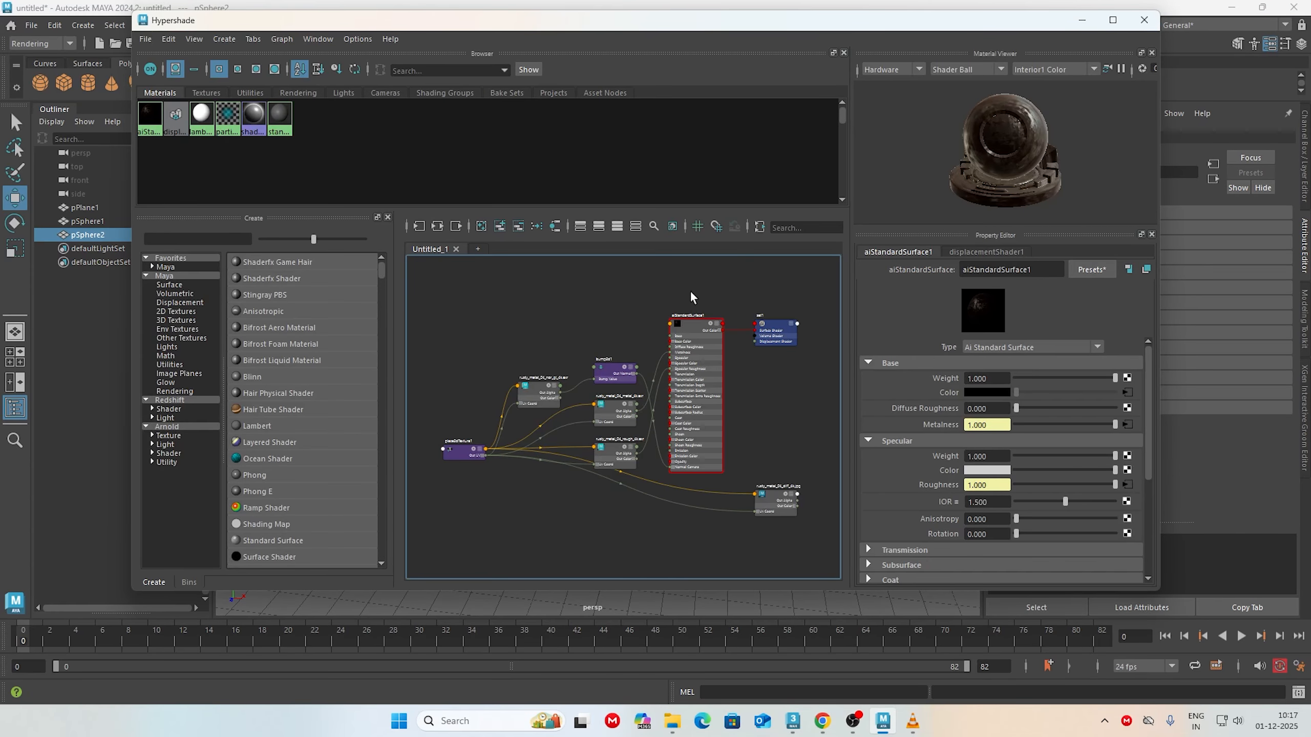
{"action": "left_click", "coordinate": [159, 134]}
{"action": "left_click", "coordinate": [1147, 20]}
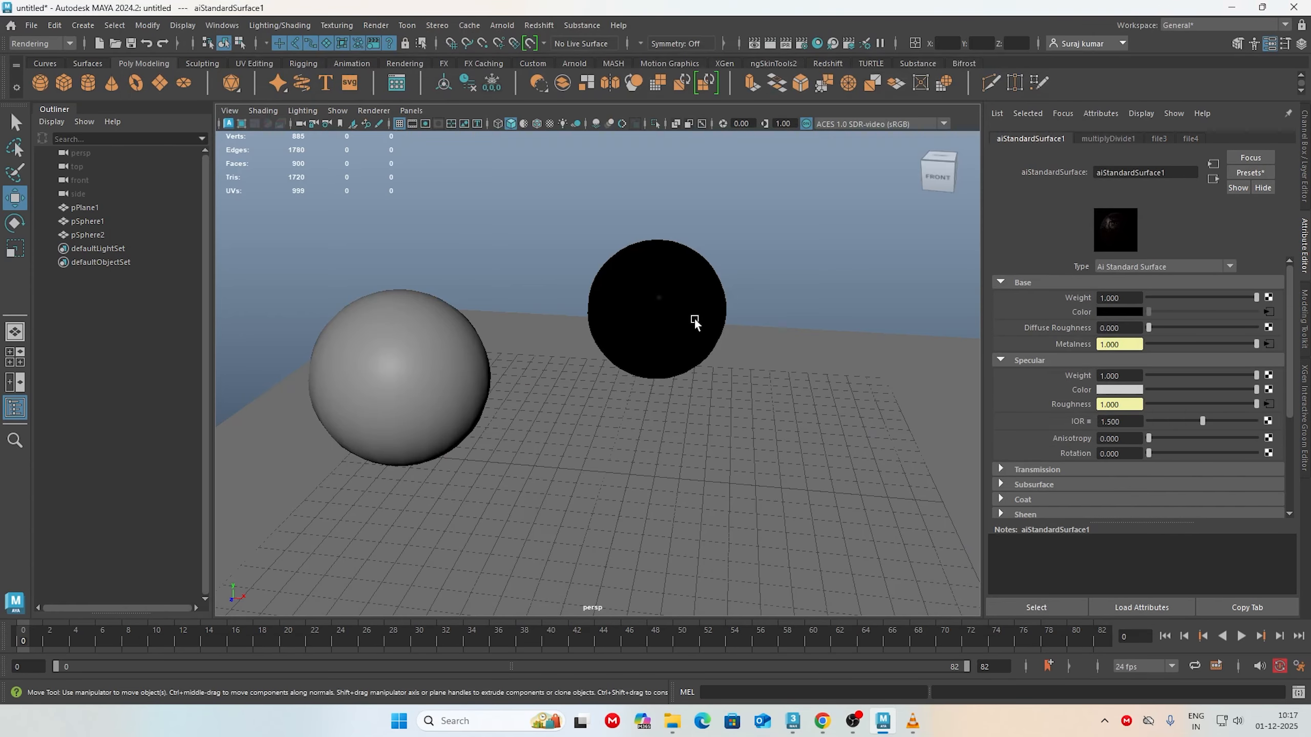
{"action": "double_click", "coordinate": [1169, 172]}
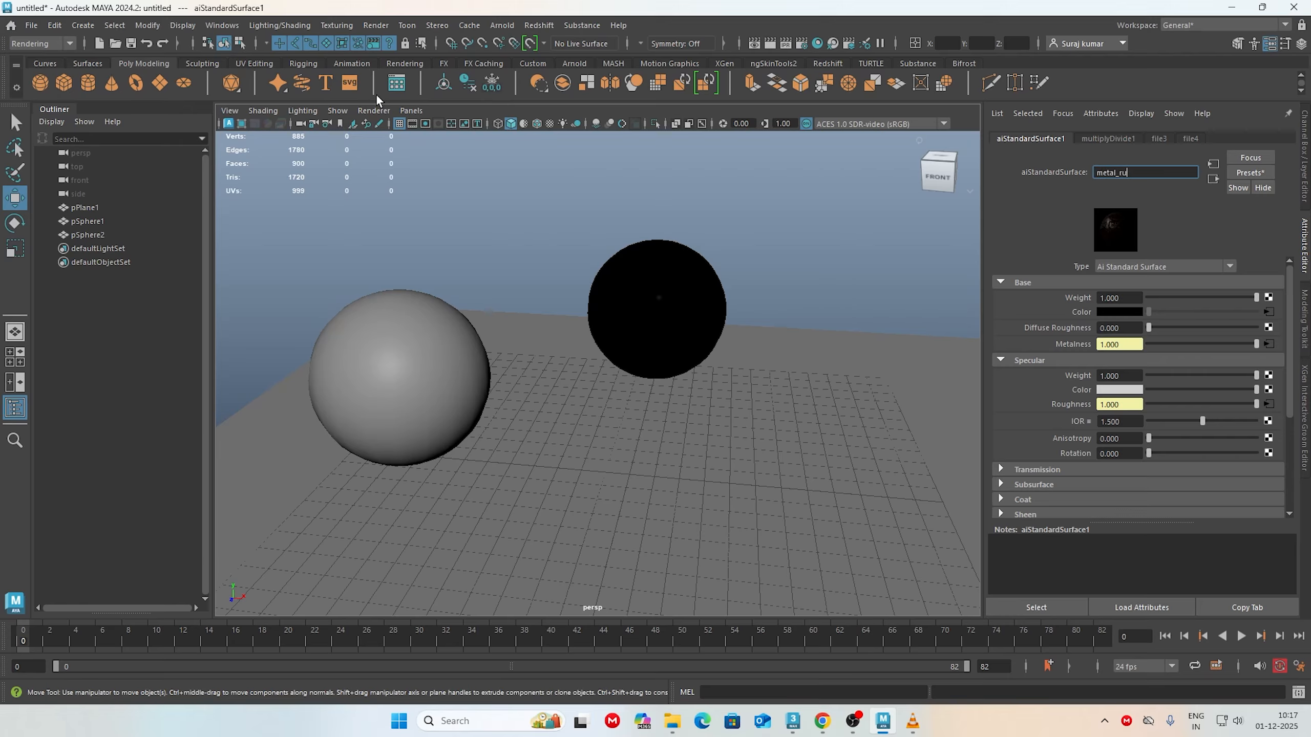
{"action": "type", "text": "metal_rust"}
{"action": "key", "text": "Return"}
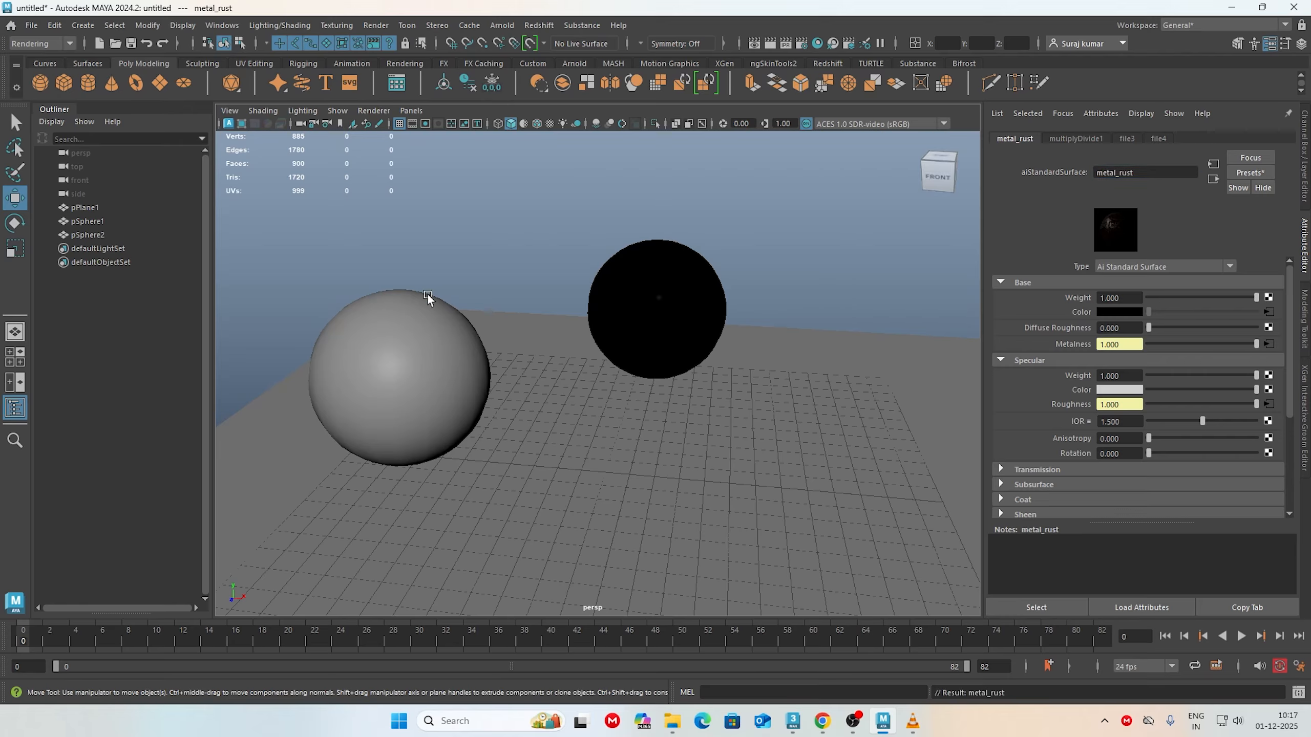
Step: Turn on textured display in the perspective viewport to view the rust maps on pSphere2
{"action": "left_click_drag", "start_coordinate": [869, 183], "coordinate": [545, 111], "text": "alt"}
{"action": "left_click", "coordinate": [550, 124]}
{"action": "mouse_move", "coordinate": [599, 247]}
{"action": "left_mouse_down", "text": "alt"}
{"action": "mouse_move", "coordinate": [649, 372]}
{"action": "mouse_move", "coordinate": [602, 316]}
{"action": "mouse_move", "coordinate": [614, 483]}
{"action": "mouse_move", "coordinate": [649, 467]}
{"action": "mouse_move", "coordinate": [611, 474]}
{"action": "mouse_move", "coordinate": [559, 445]}
{"action": "mouse_move", "coordinate": [755, 424]}
{"action": "mouse_move", "coordinate": [450, 447]}
{"action": "mouse_move", "coordinate": [661, 444]}
{"action": "mouse_move", "coordinate": [634, 476]}
{"action": "mouse_move", "coordinate": [703, 489]}
{"action": "left_mouse_up", "text": "alt"}
{"action": "scroll", "coordinate": [700, 489], "scroll_direction": "up", "scroll_amount": 3}
{"action": "middle_click_drag", "start_coordinate": [697, 459], "coordinate": [696, 492], "text": "alt"}
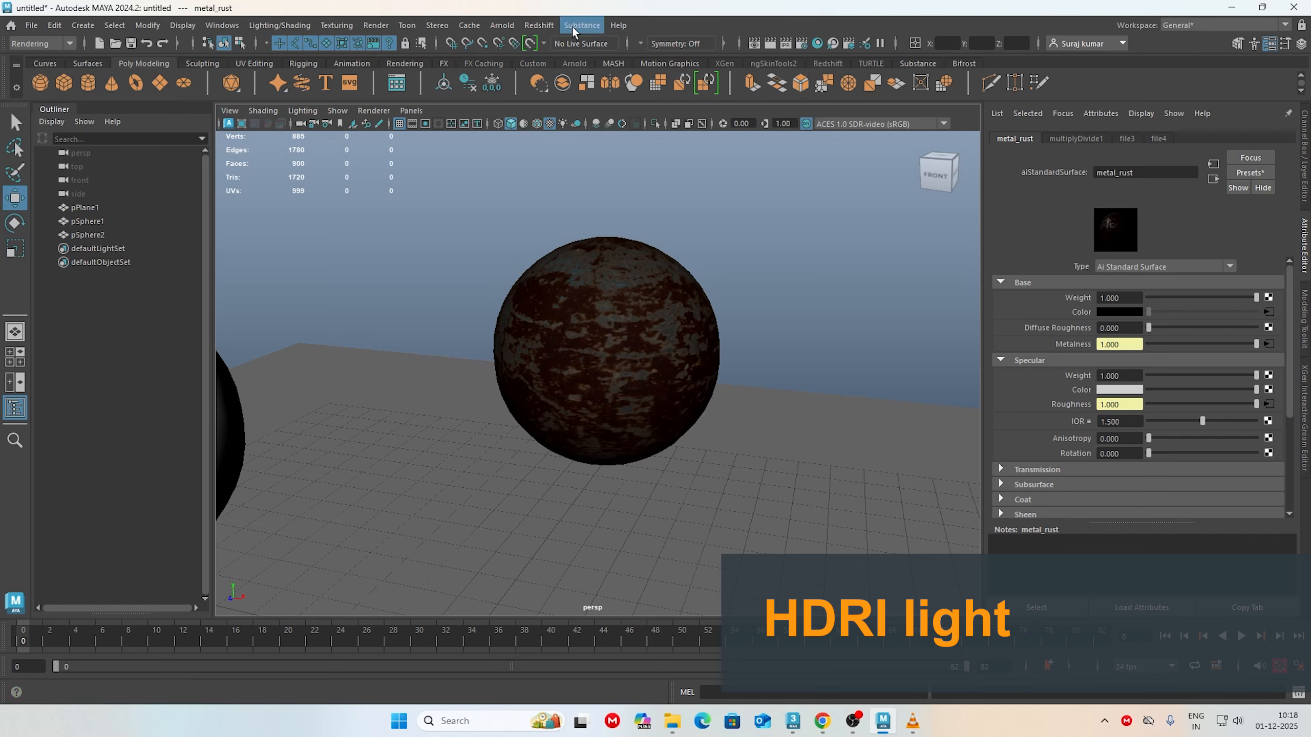
Step: Add an Arnold Skydome Light to the scene
{"action": "left_click", "coordinate": [502, 25]}
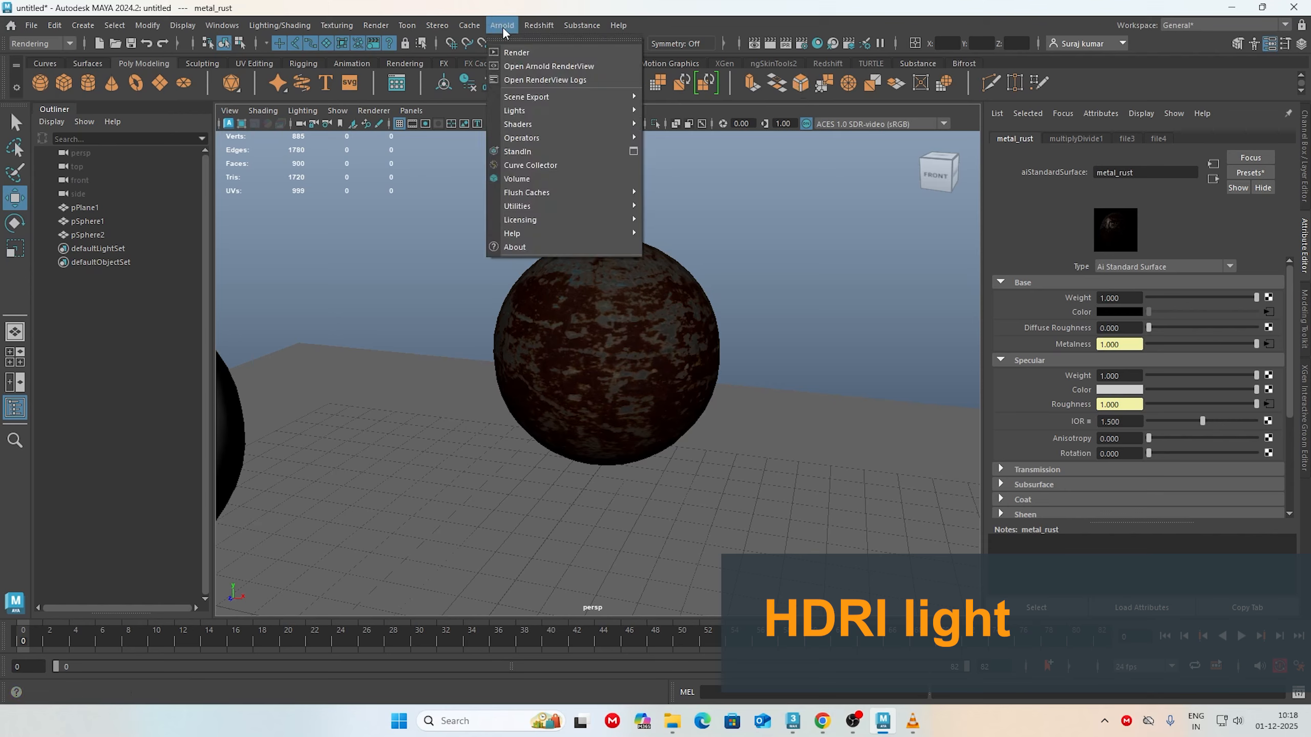
{"action": "mouse_move", "coordinate": [526, 129]}
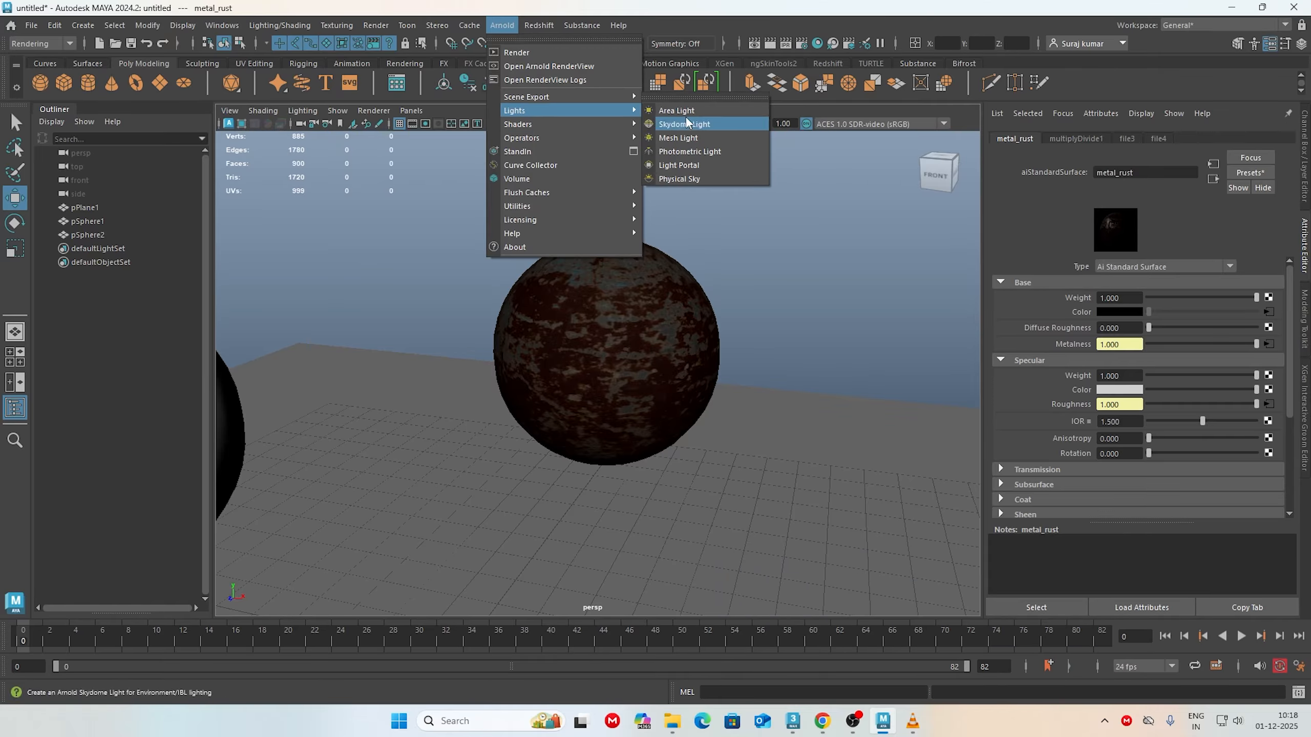
{"action": "left_click", "coordinate": [685, 119]}
{"action": "mouse_move", "coordinate": [739, 386]}
{"action": "right_mouse_down", "text": "alt"}
{"action": "mouse_move", "coordinate": [503, 366]}
{"action": "mouse_move", "coordinate": [620, 395]}
{"action": "mouse_move", "coordinate": [599, 410]}
{"action": "mouse_move", "coordinate": [738, 364]}
{"action": "right_mouse_up", "text": "alt"}
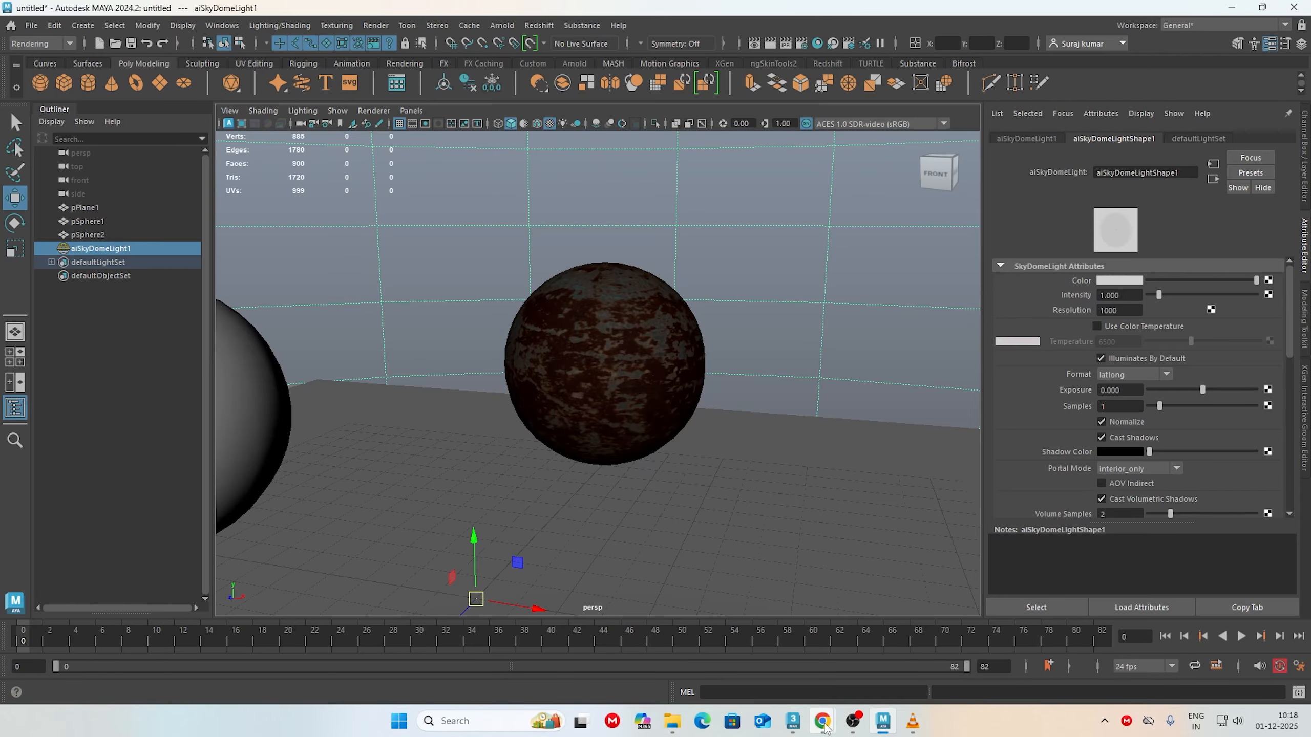
Step: Switch to Poly Haven in Chrome, browse its HDRIs and download Events Hall Interior as an 8K EXR
{"action": "mouse_move", "coordinate": [822, 721]}
{"action": "left_click", "coordinate": [753, 642]}
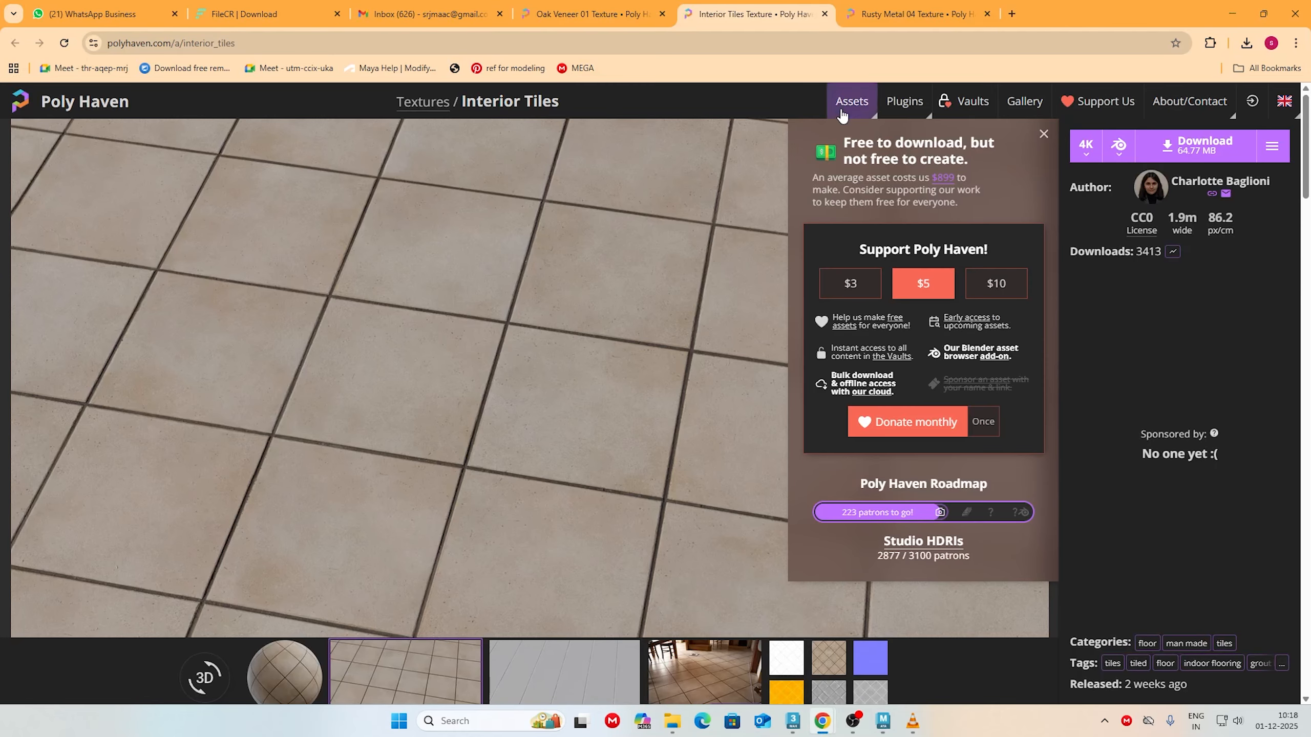
{"action": "left_click", "coordinate": [851, 102]}
{"action": "left_click", "coordinate": [842, 134]}
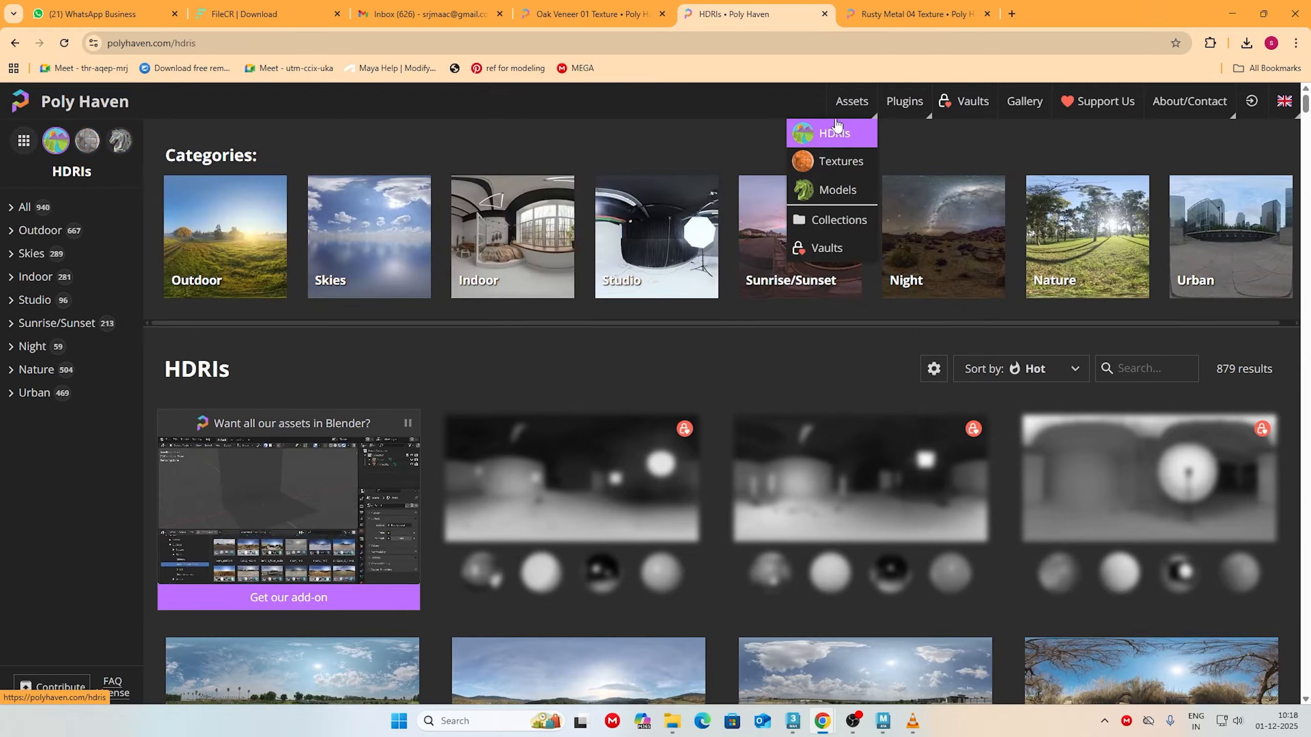
{"action": "scroll", "coordinate": [820, 395], "scroll_direction": "down", "scroll_amount": 13}
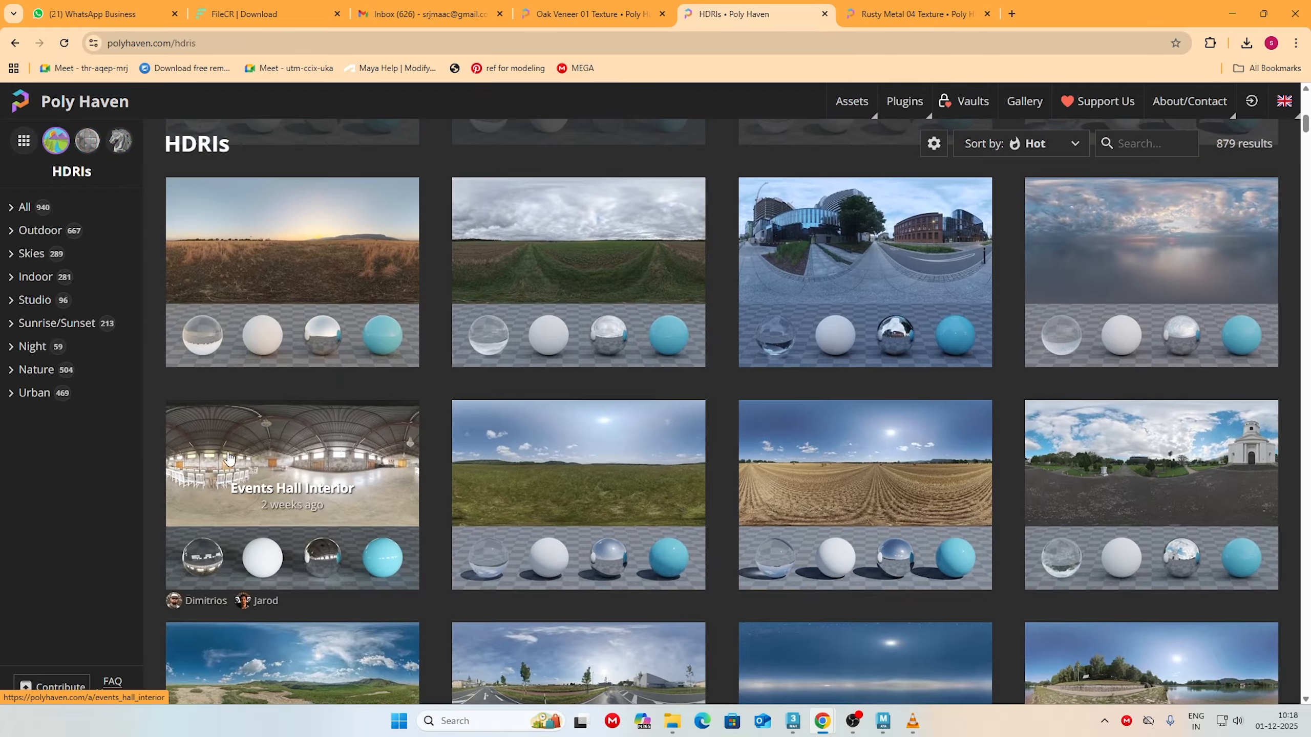
{"action": "left_click", "coordinate": [229, 458]}
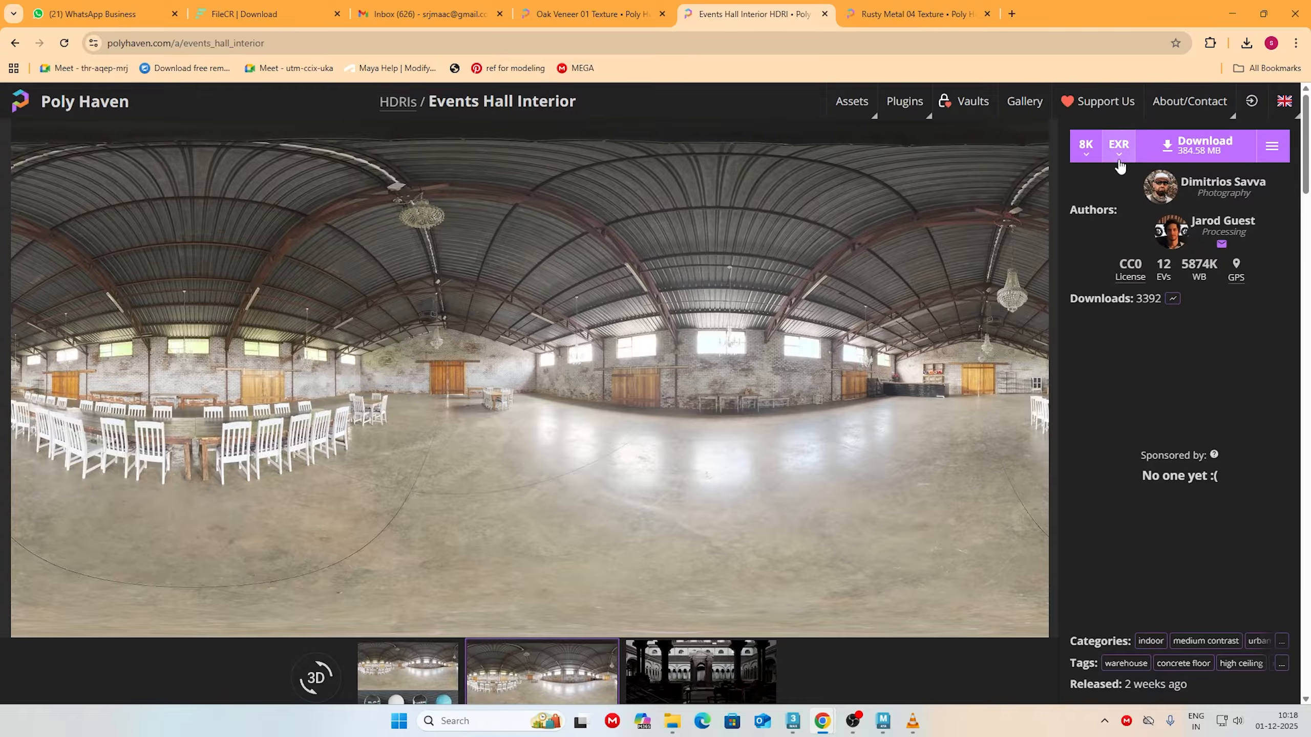
{"action": "left_click", "coordinate": [1167, 152]}
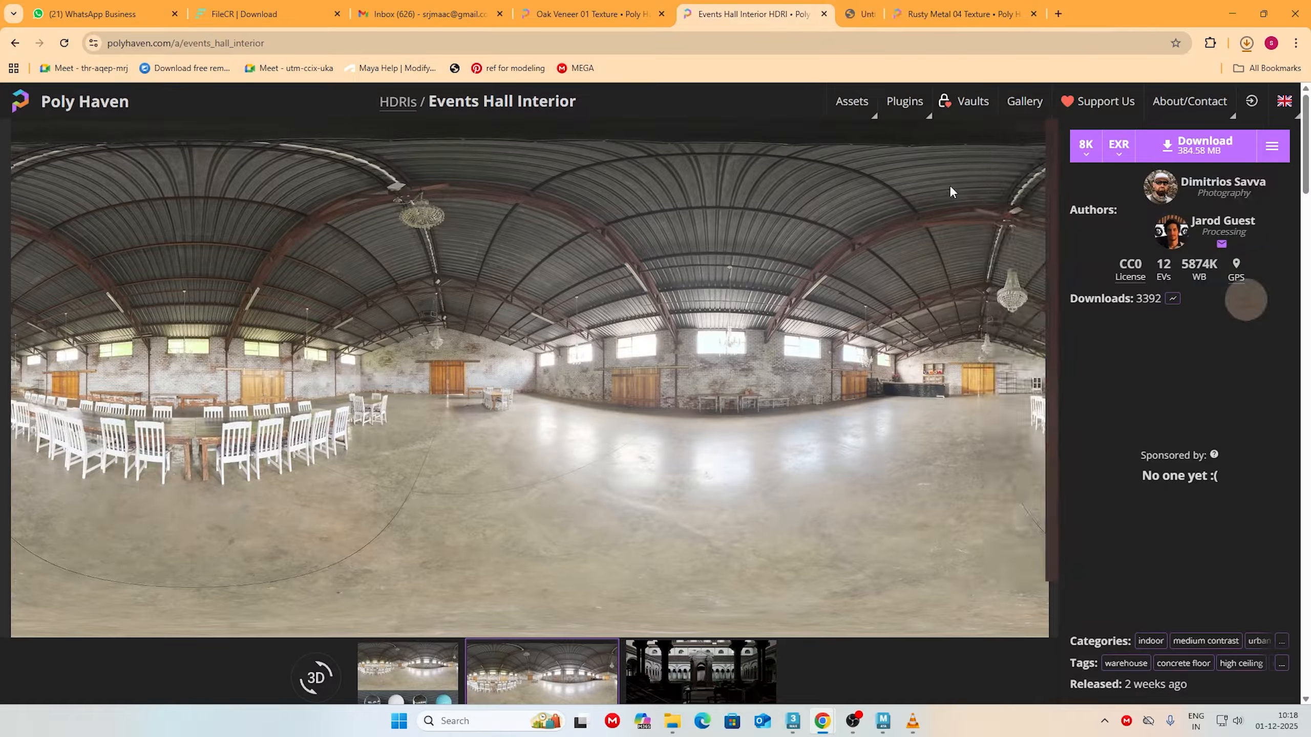
{"action": "left_click", "coordinate": [1246, 44]}
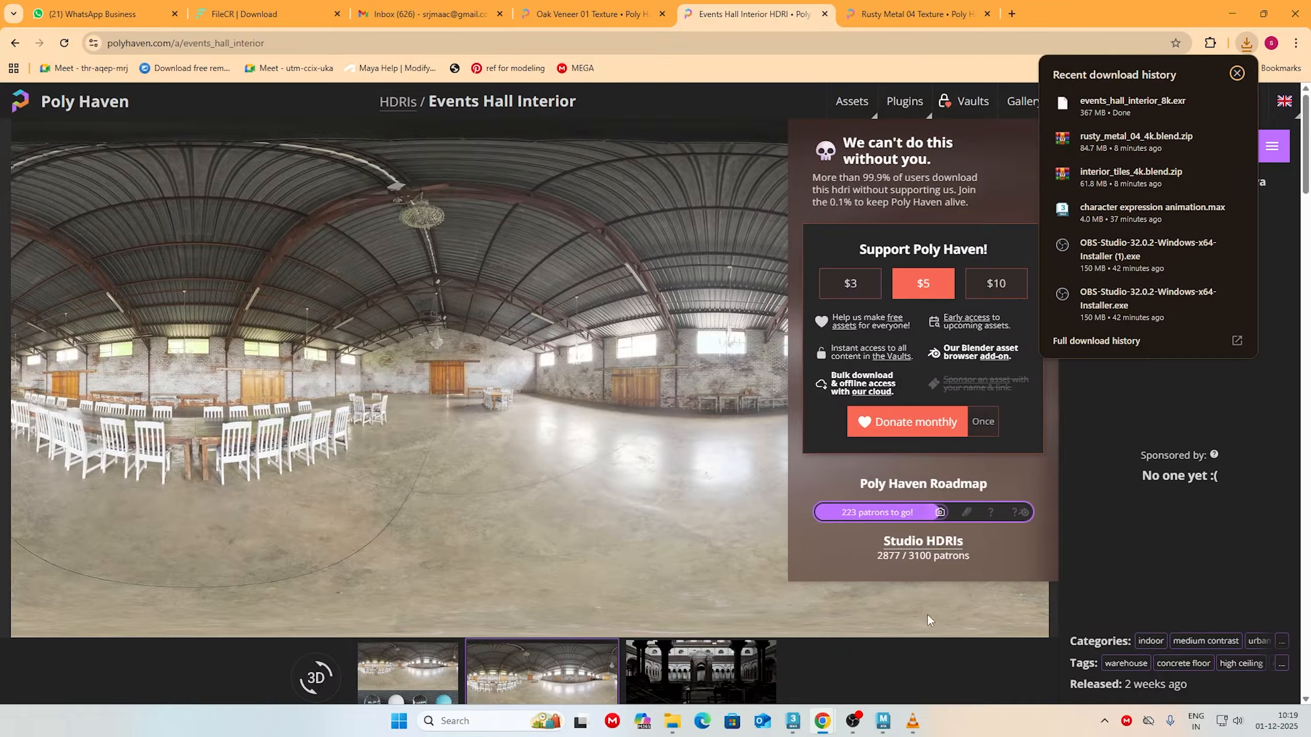
Step: Locate events_hall_interior_8k.exr in the Downloads folder in File Explorer and return to Maya
{"action": "left_click", "coordinate": [882, 720]}
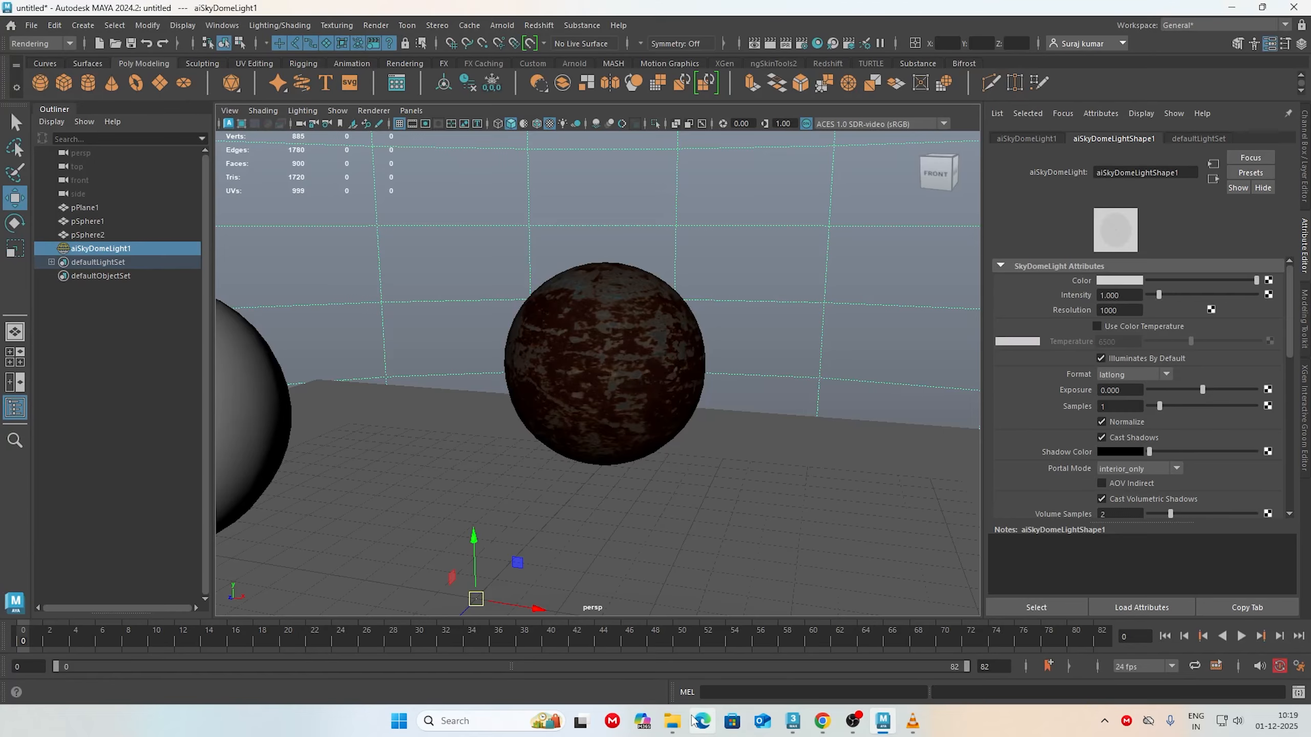
{"action": "mouse_move", "coordinate": [672, 721]}
{"action": "left_click", "coordinate": [838, 651]}
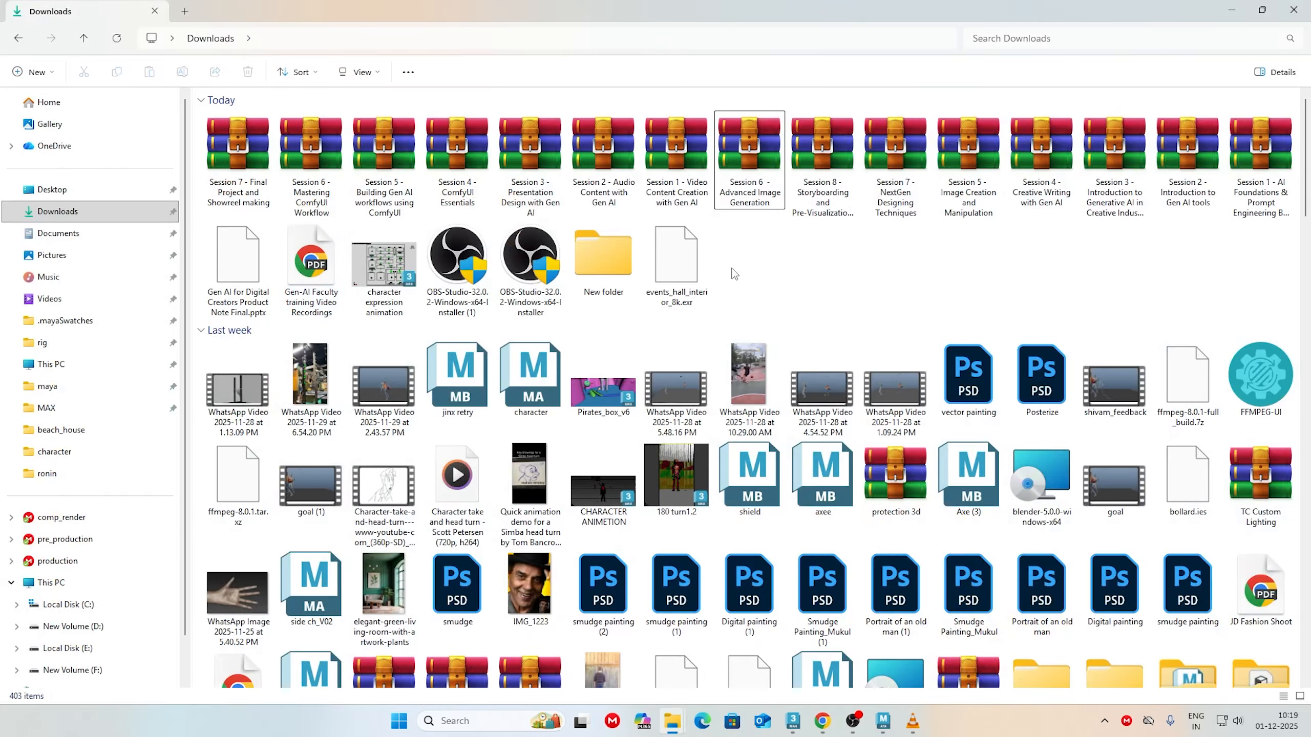
{"action": "left_click", "coordinate": [677, 256]}
{"action": "left_click", "coordinate": [1230, 8]}
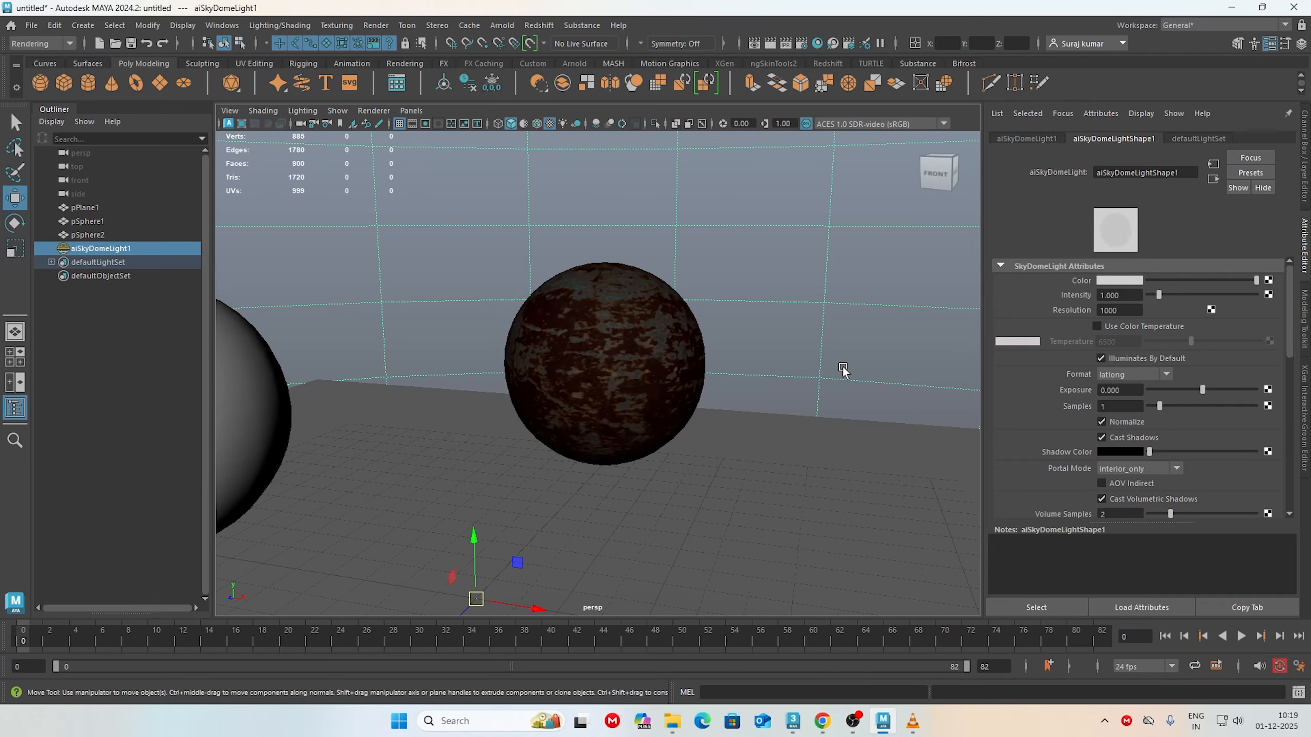
Step: Connect a File texture to the skydome light's color and load events_hall_interior_8k.exr from the Downloads folder
{"action": "left_click", "coordinate": [1268, 281]}
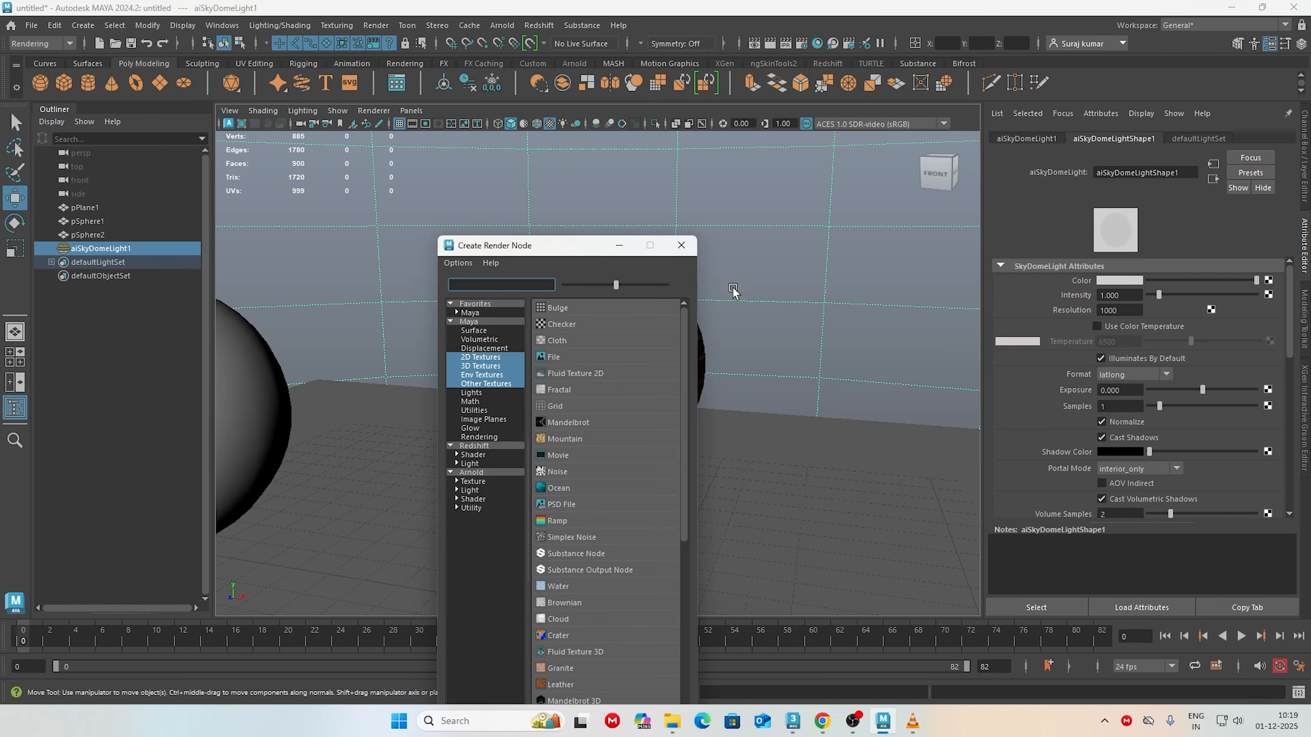
{"action": "left_click", "coordinate": [552, 357]}
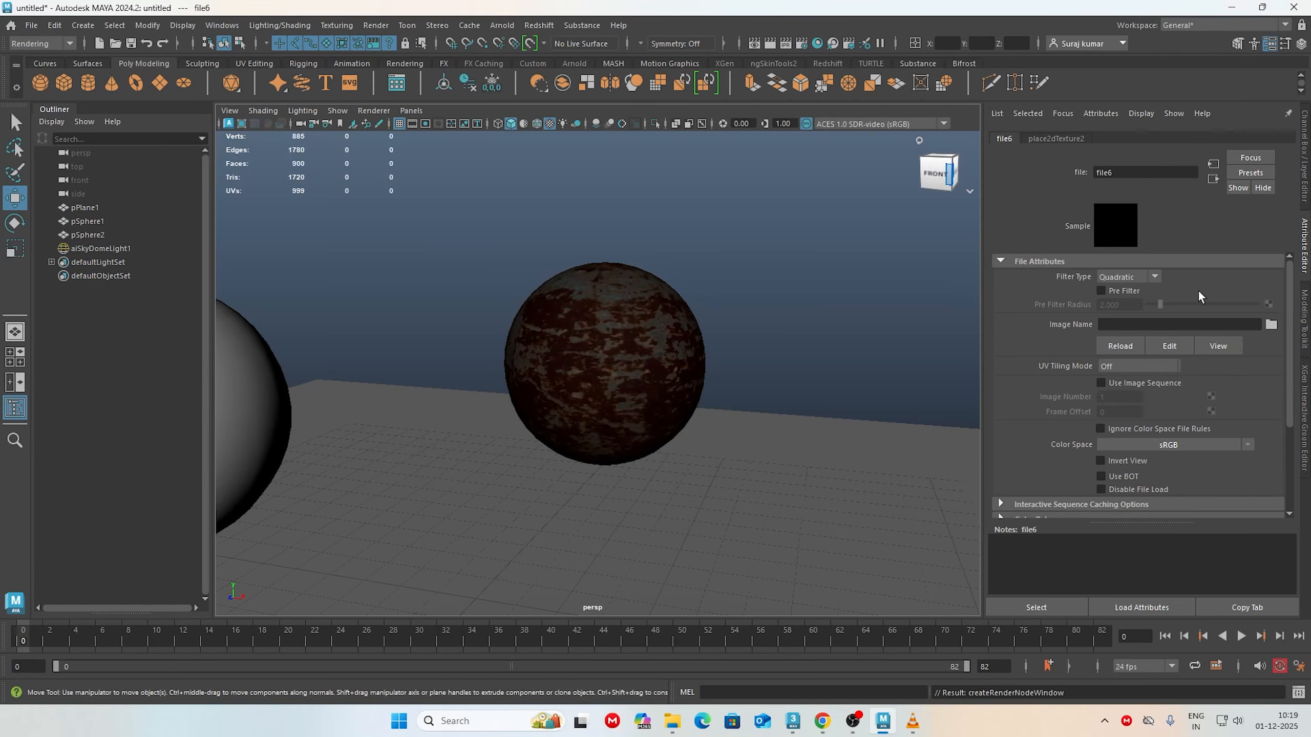
{"action": "left_click", "coordinate": [1270, 324]}
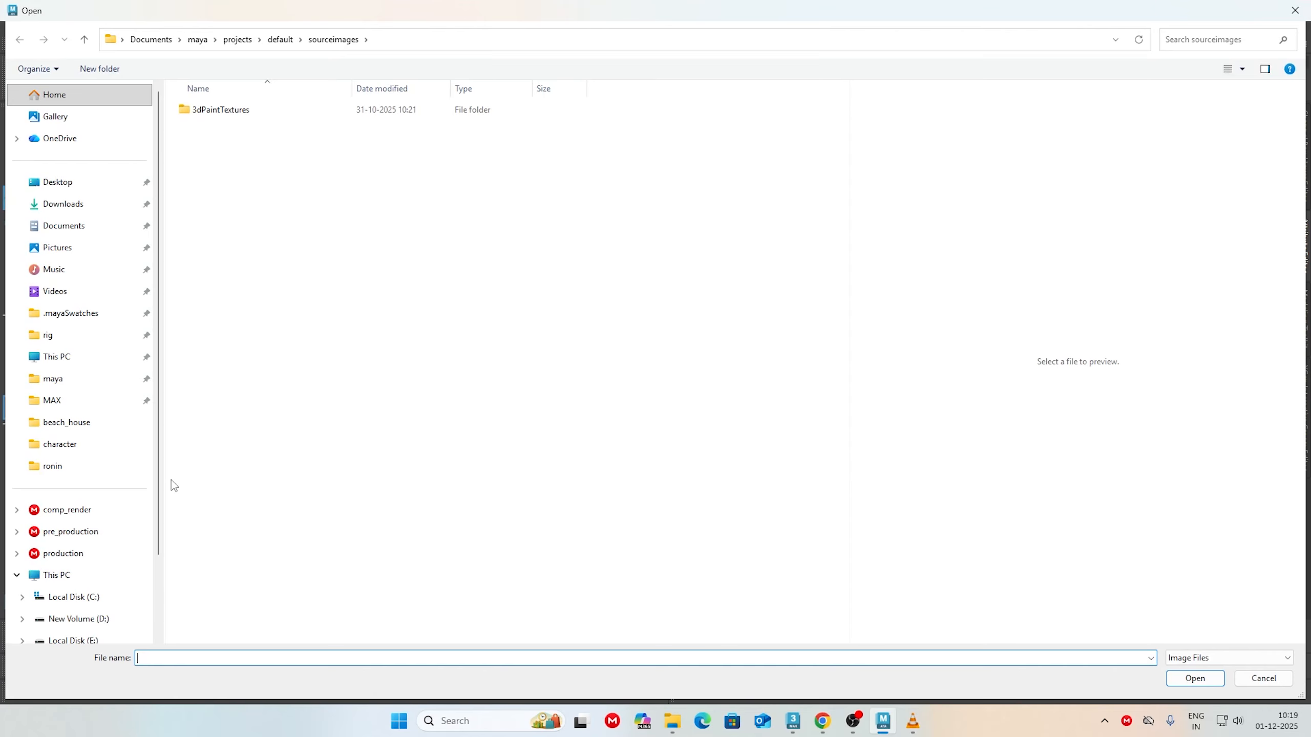
{"action": "left_click", "coordinate": [58, 202]}
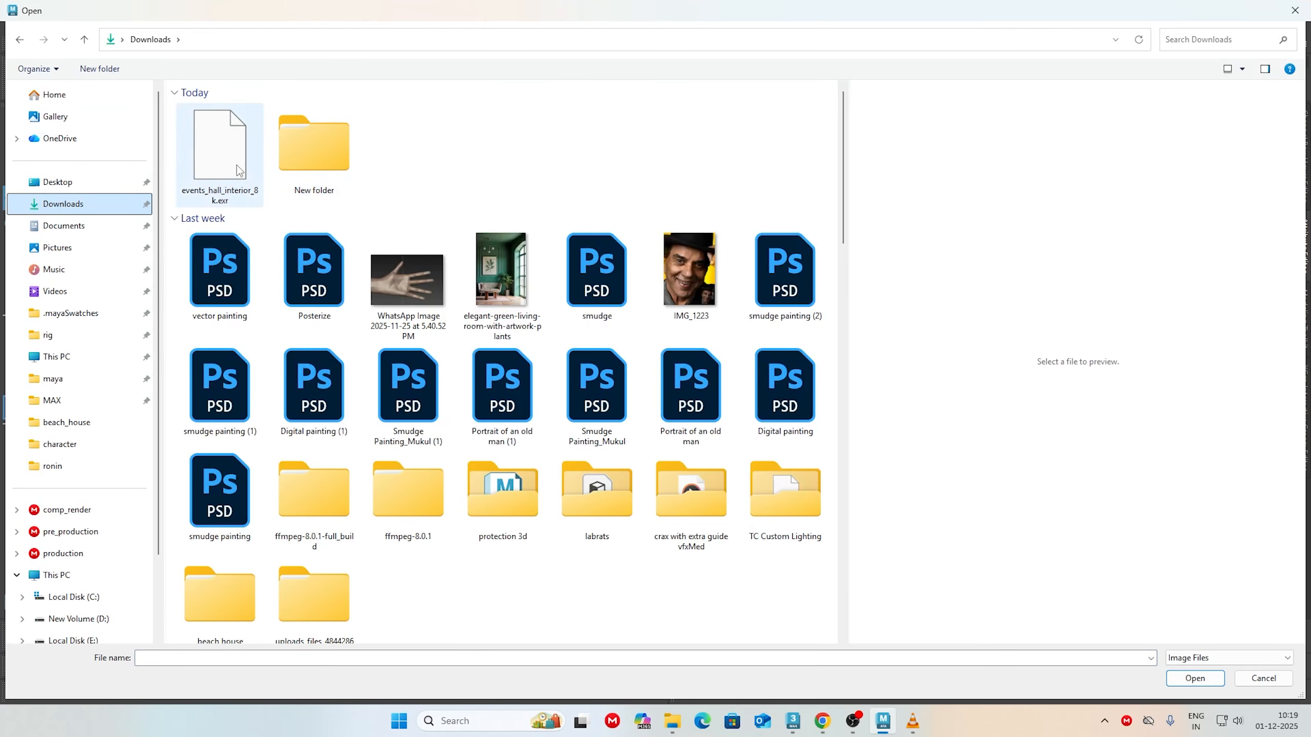
{"action": "left_click", "coordinate": [222, 144]}
{"action": "left_click", "coordinate": [1201, 680]}
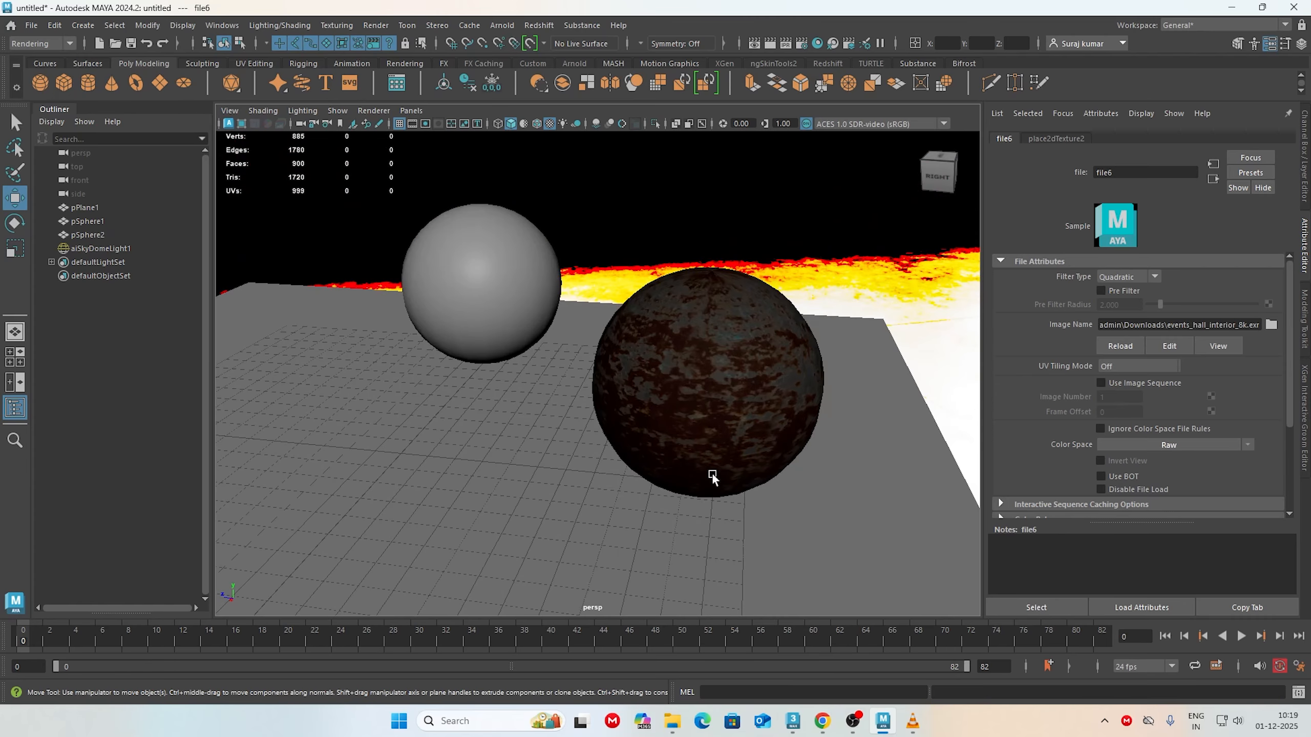
Step: Run the live Arnold render and view the rusty sphere against the HDRI from several angles
{"action": "left_click_drag", "start_coordinate": [711, 475], "coordinate": [791, 454], "text": "alt"}
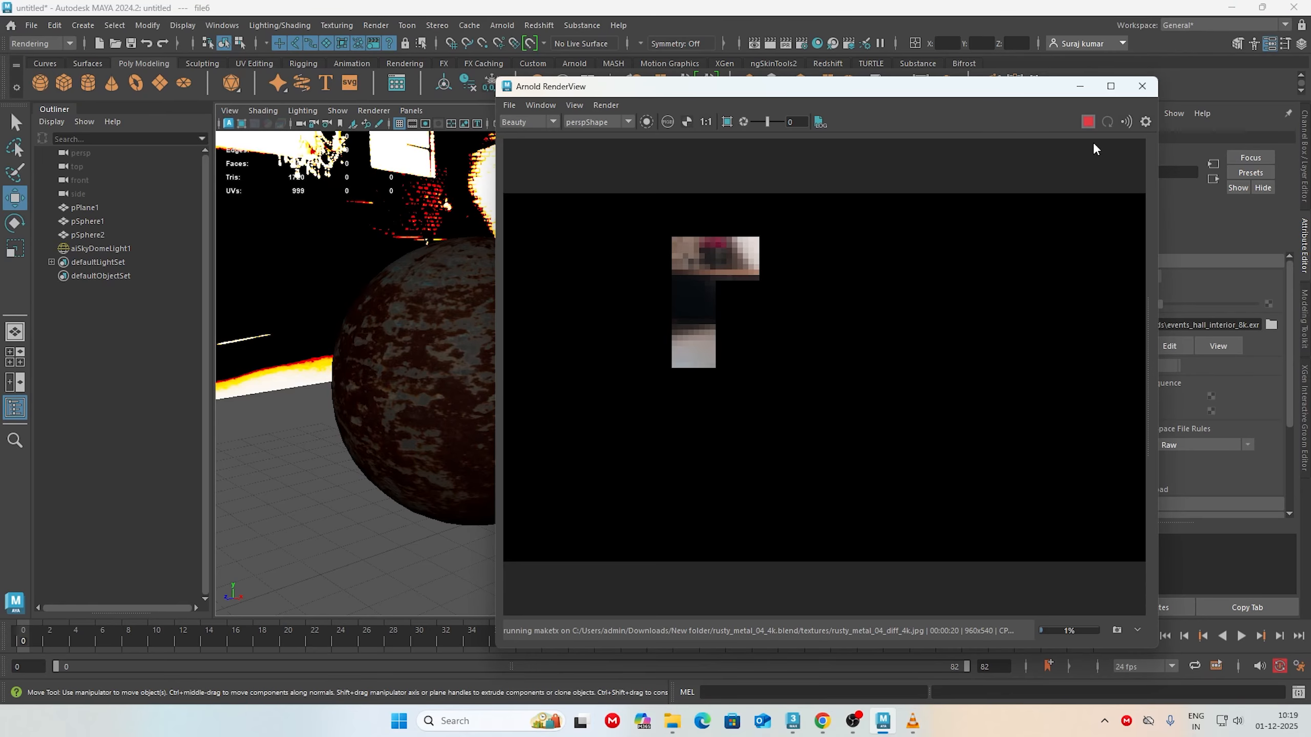
{"action": "left_click", "coordinate": [1087, 122]}
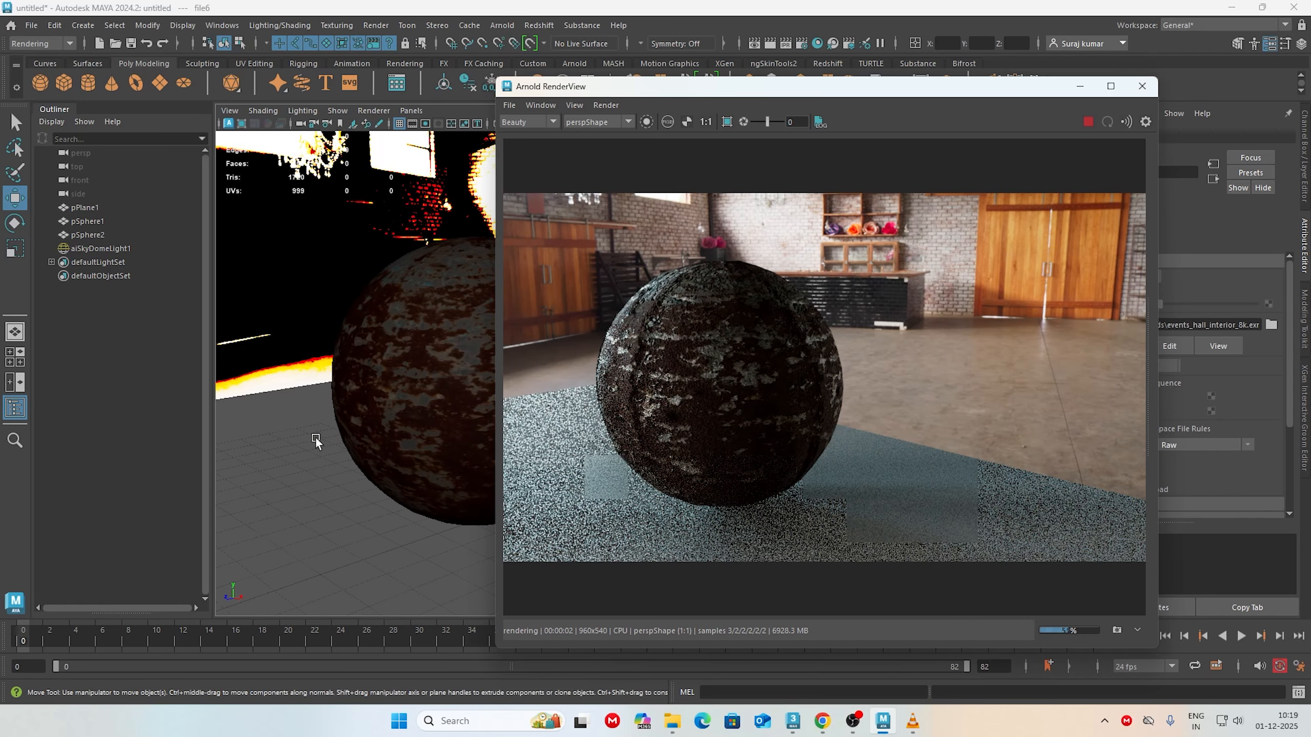
{"action": "left_click", "coordinate": [1090, 122]}
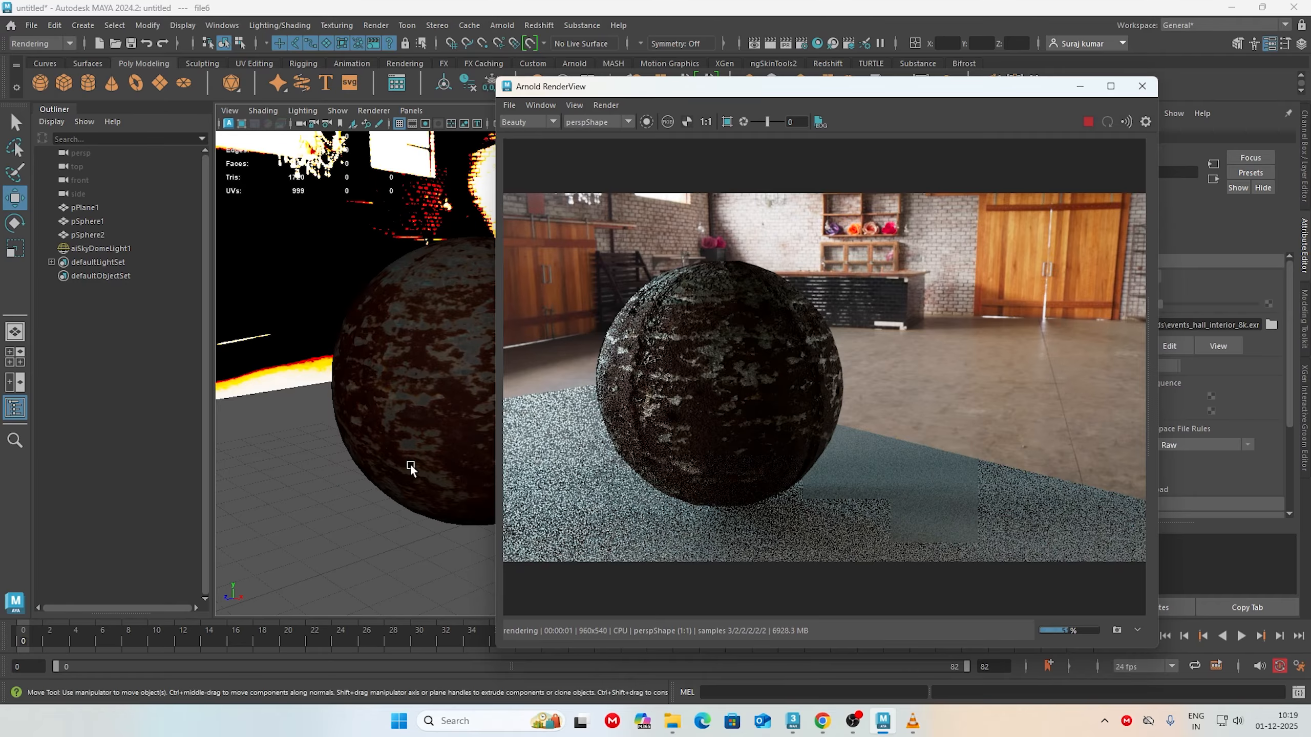
{"action": "mouse_move", "coordinate": [410, 464]}
{"action": "left_mouse_down", "text": "alt"}
{"action": "mouse_move", "coordinate": [346, 475]}
{"action": "mouse_move", "coordinate": [399, 414]}
{"action": "mouse_move", "coordinate": [461, 481]}
{"action": "mouse_move", "coordinate": [358, 336]}
{"action": "mouse_move", "coordinate": [420, 427]}
{"action": "mouse_move", "coordinate": [326, 480]}
{"action": "mouse_move", "coordinate": [393, 454]}
{"action": "left_mouse_up", "text": "alt"}
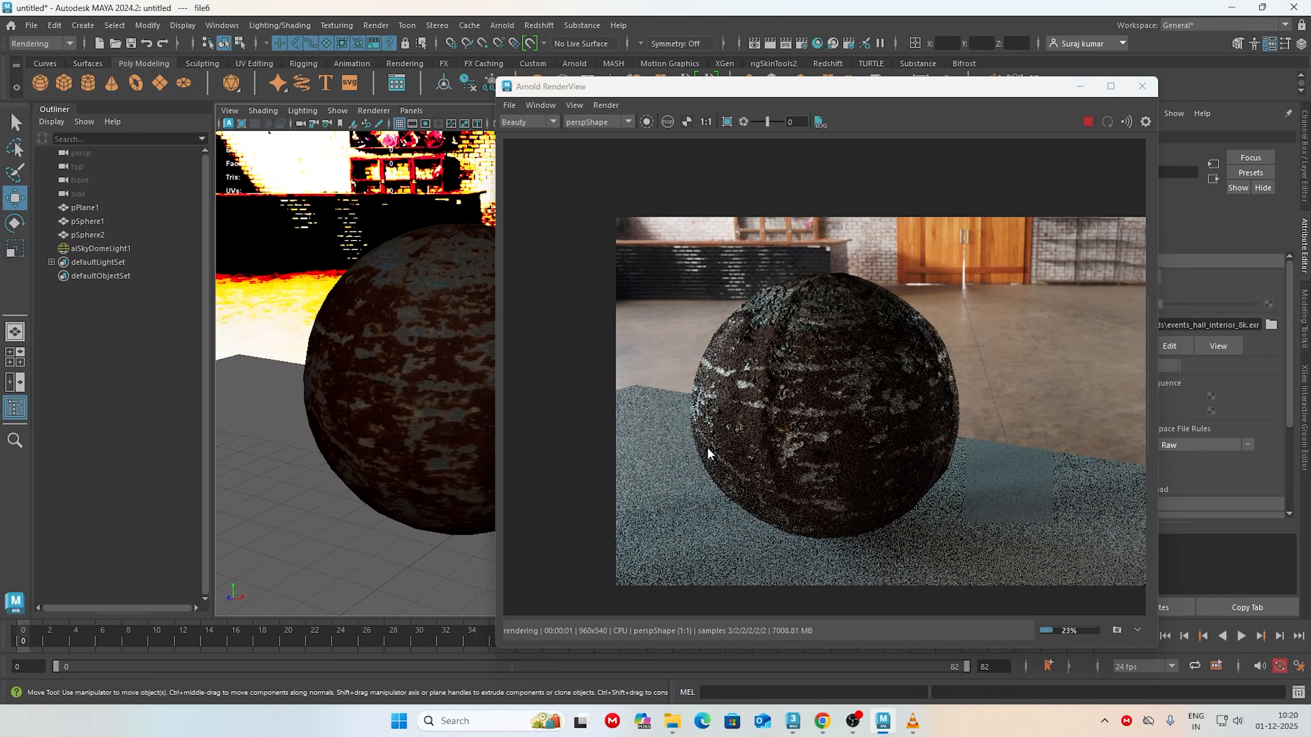
{"action": "left_click_drag", "start_coordinate": [487, 467], "coordinate": [366, 463], "text": "alt"}
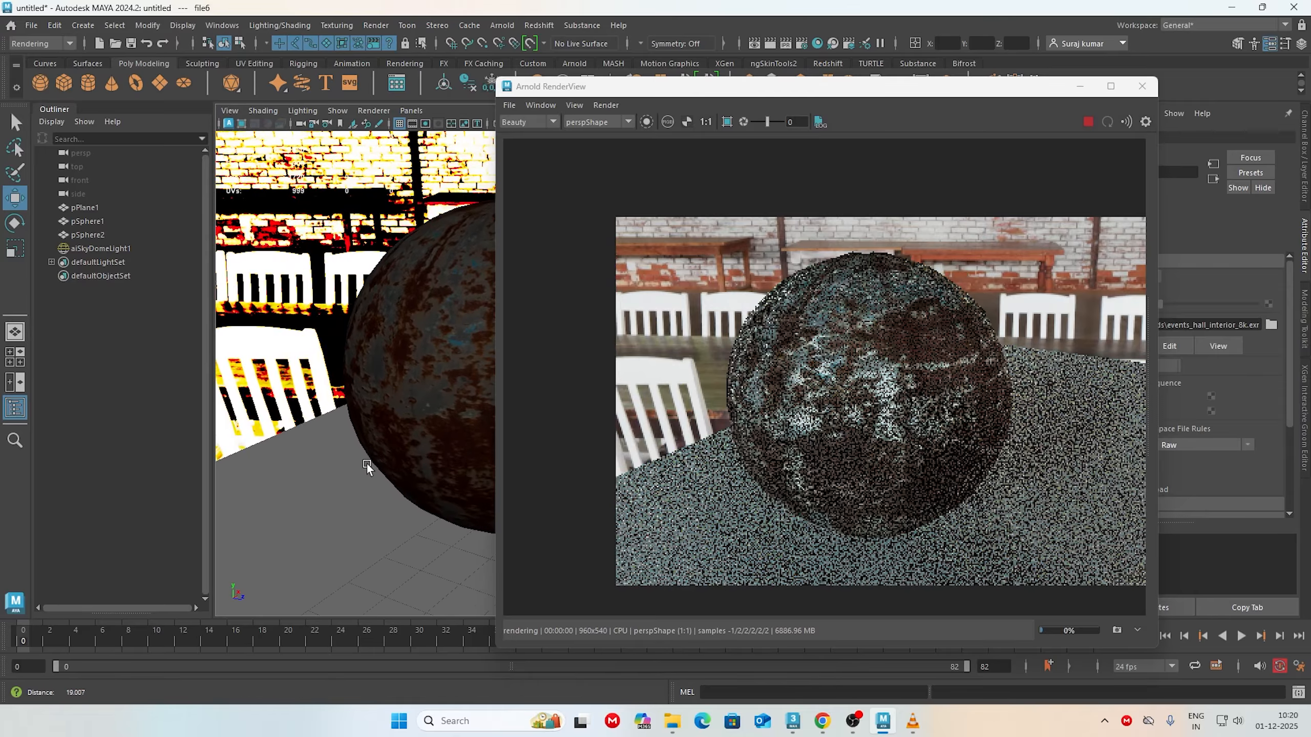
Step: Turn off smooth mesh preview on pSphere2 and set the scale of its displacement shader to 0.01
{"action": "left_click", "coordinate": [429, 357]}
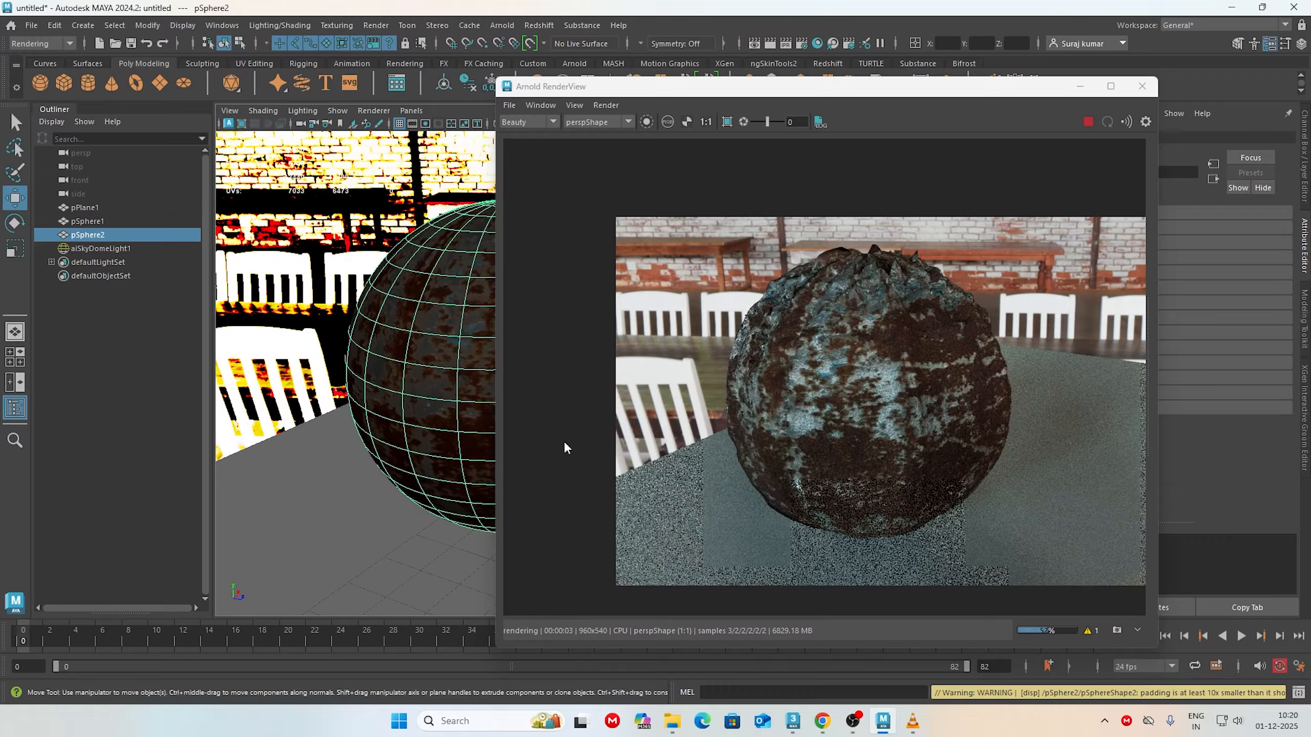
{"action": "key", "text": "1"}
{"action": "right_click_drag", "start_coordinate": [419, 314], "coordinate": [418, 646]}
{"action": "left_click_drag", "start_coordinate": [903, 85], "coordinate": [411, 139]}
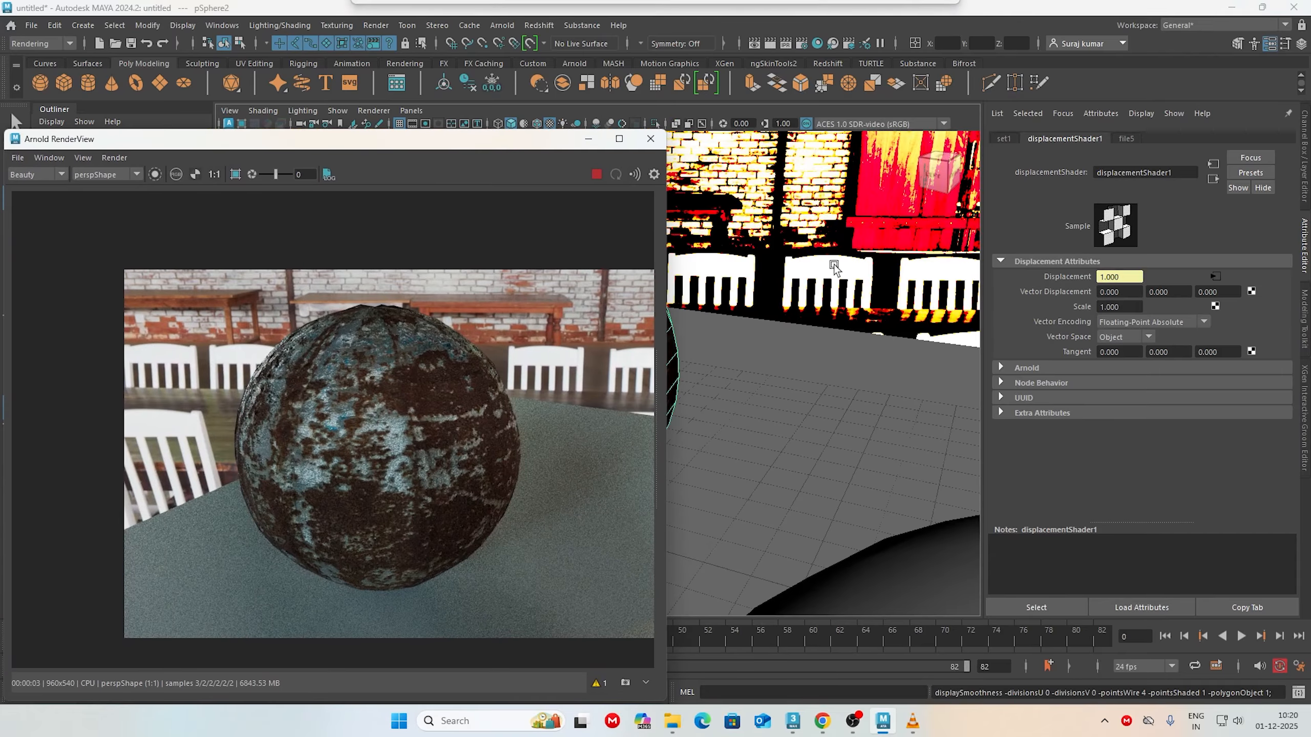
{"action": "left_click", "coordinate": [1098, 309]}
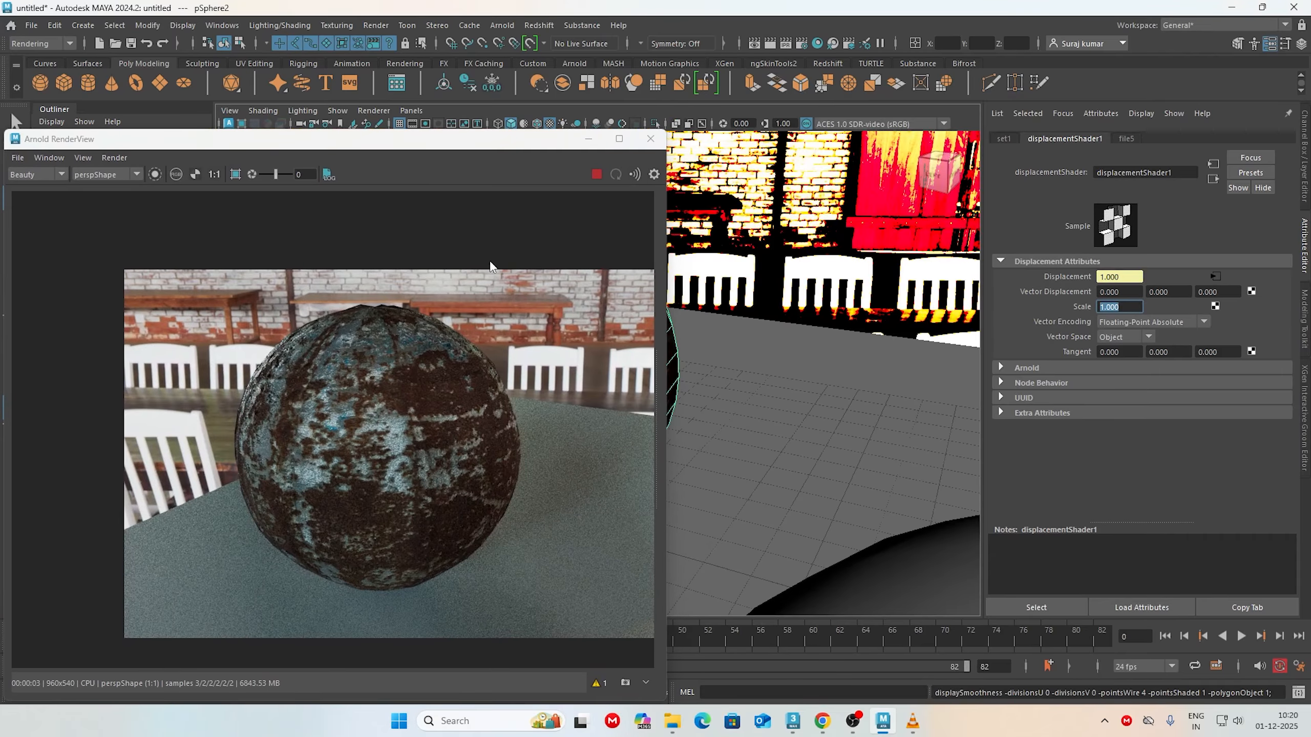
{"action": "type", "text": "0.01"}
{"action": "key", "text": "Return"}
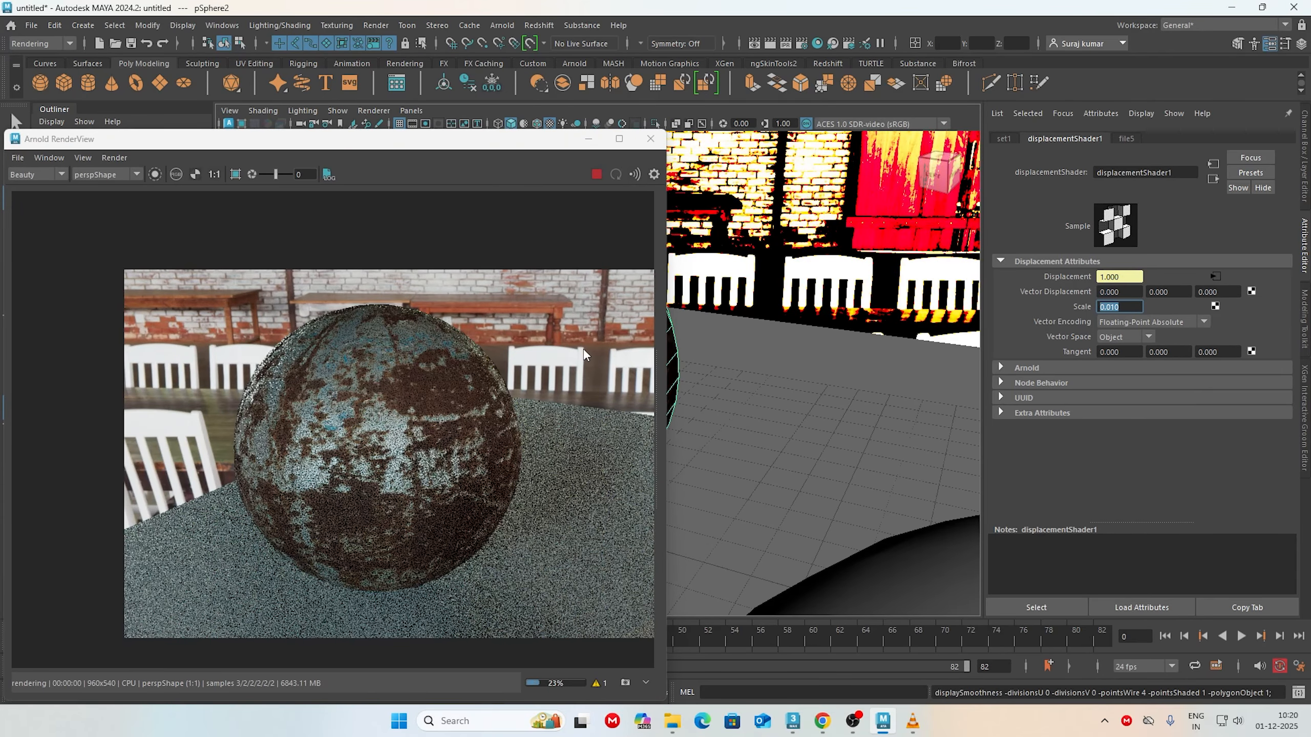
Step: Examine the rust sphere's displacement in the Arnold render from other angles
{"action": "left_click_drag", "start_coordinate": [751, 383], "coordinate": [866, 496], "text": "alt"}
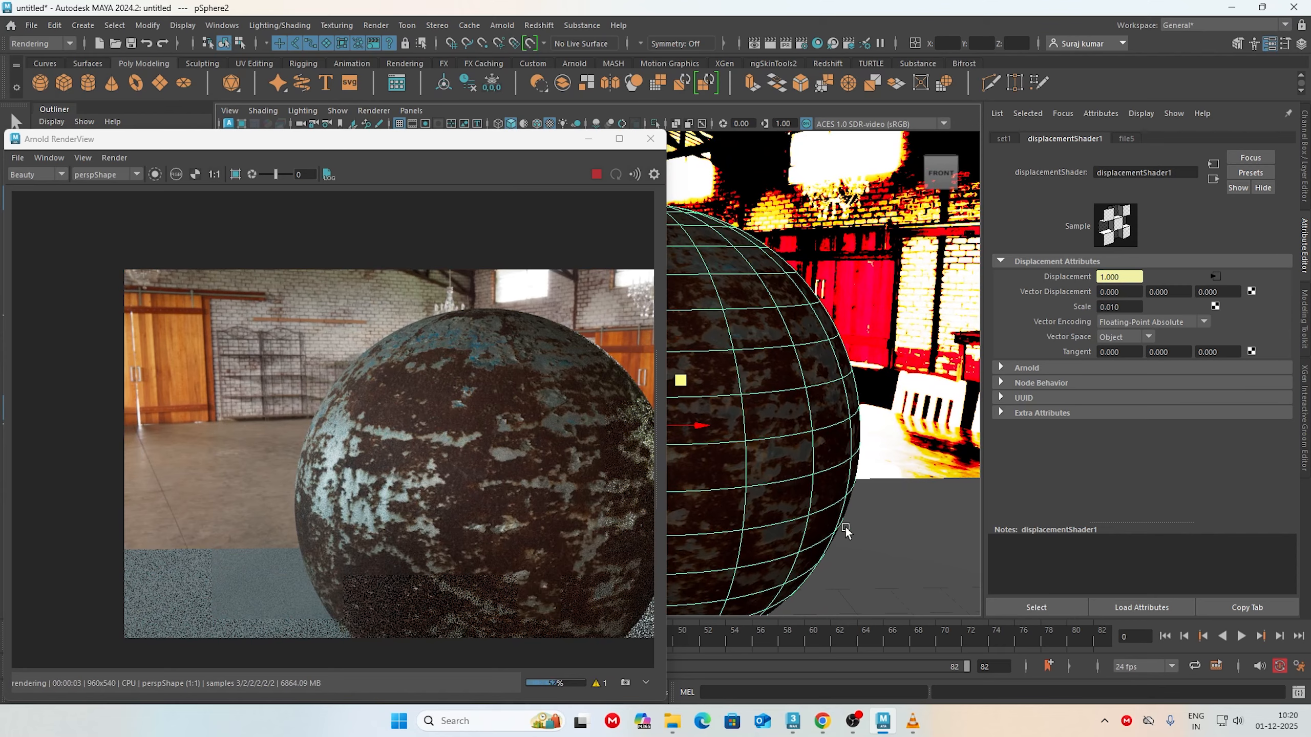
{"action": "left_click_drag", "start_coordinate": [844, 526], "coordinate": [709, 444], "text": "alt"}
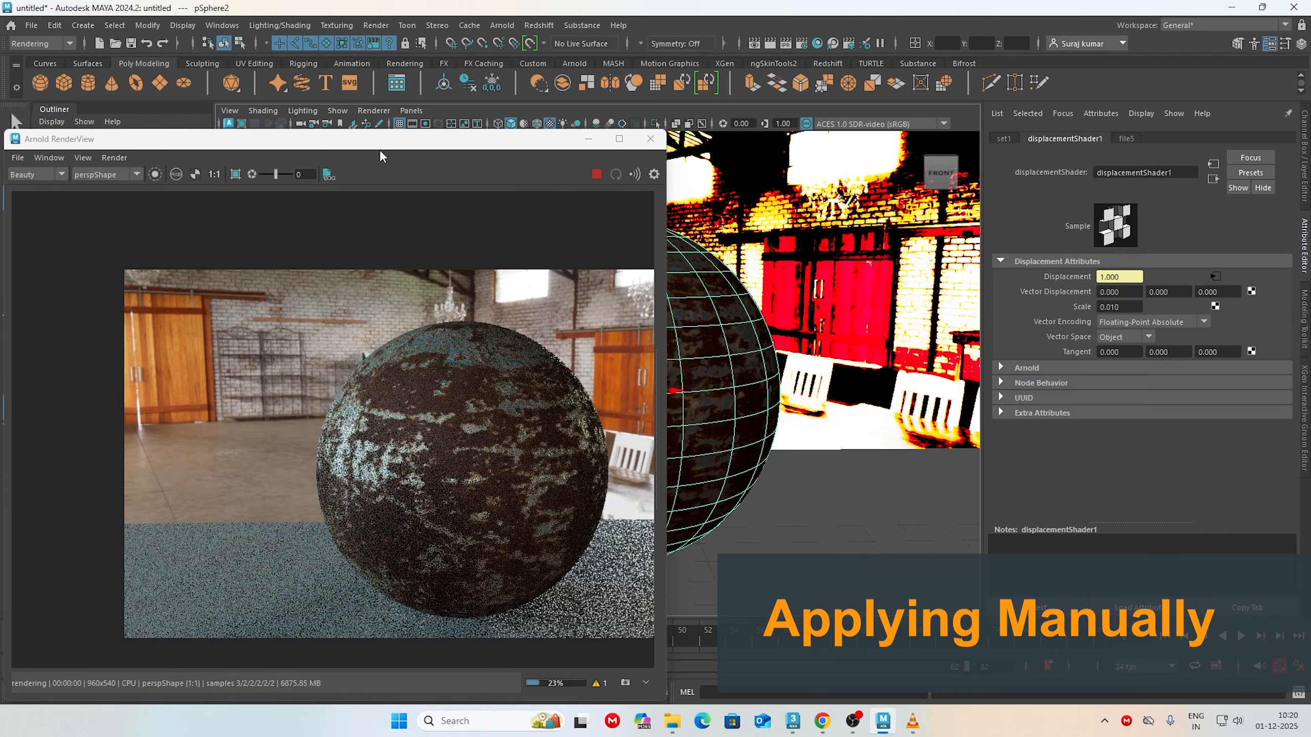
{"action": "left_click_drag", "start_coordinate": [379, 142], "coordinate": [1009, 115]}
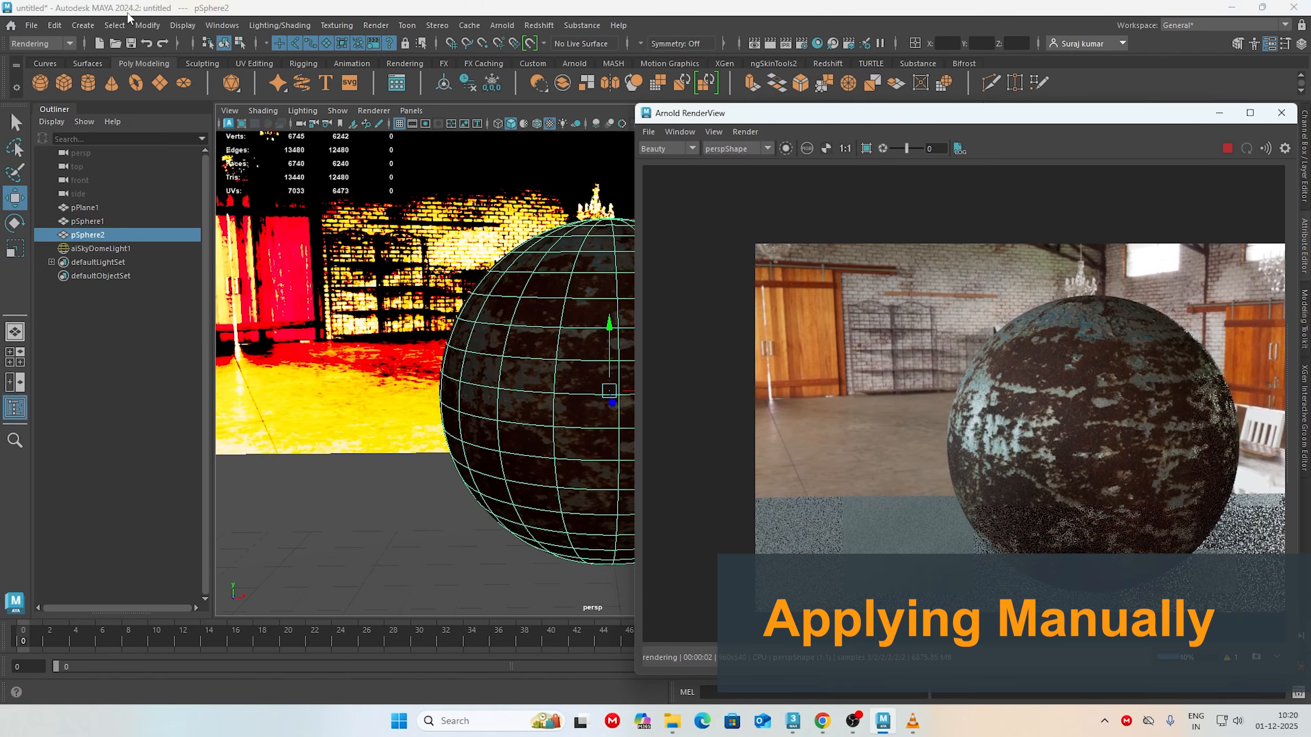
Step: Check the load status of the Substance plug-ins in the Plug-in Manager and close it
{"action": "left_click", "coordinate": [221, 24]}
{"action": "mouse_move", "coordinate": [269, 98]}
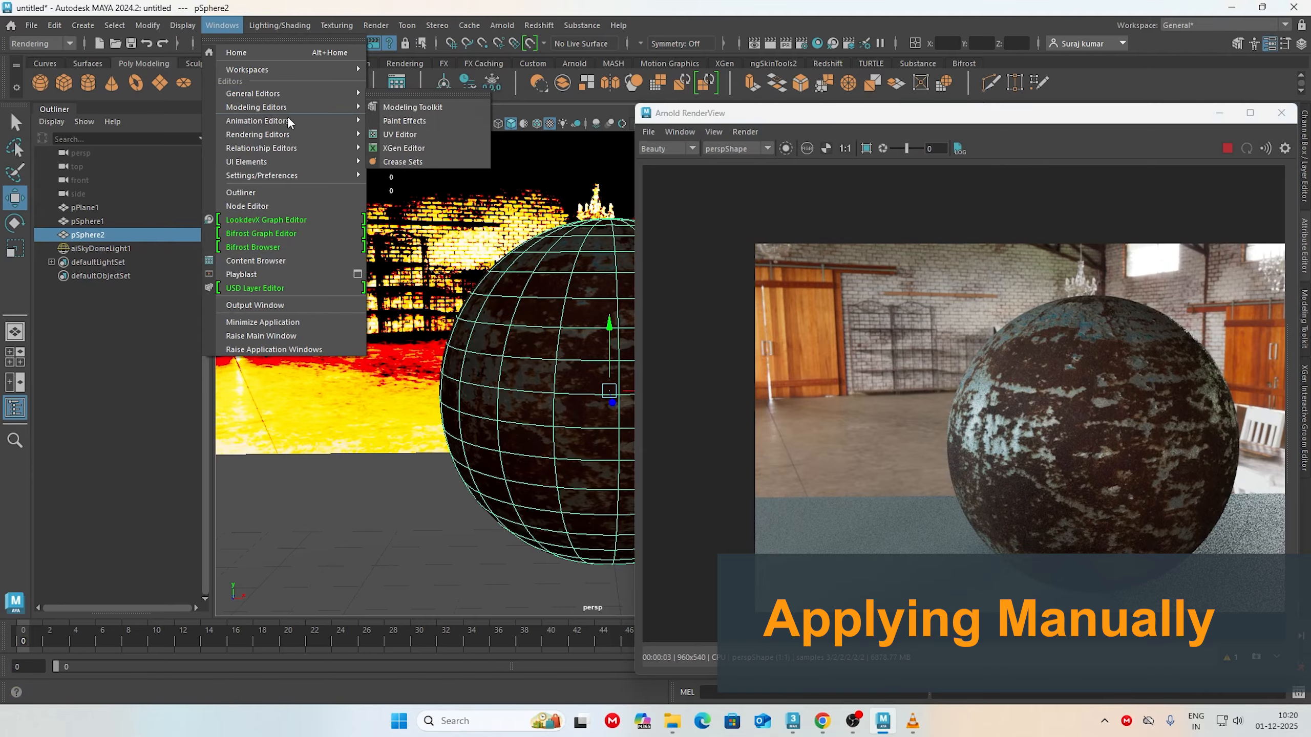
{"action": "mouse_move", "coordinate": [350, 176]}
{"action": "left_click", "coordinate": [397, 264]}
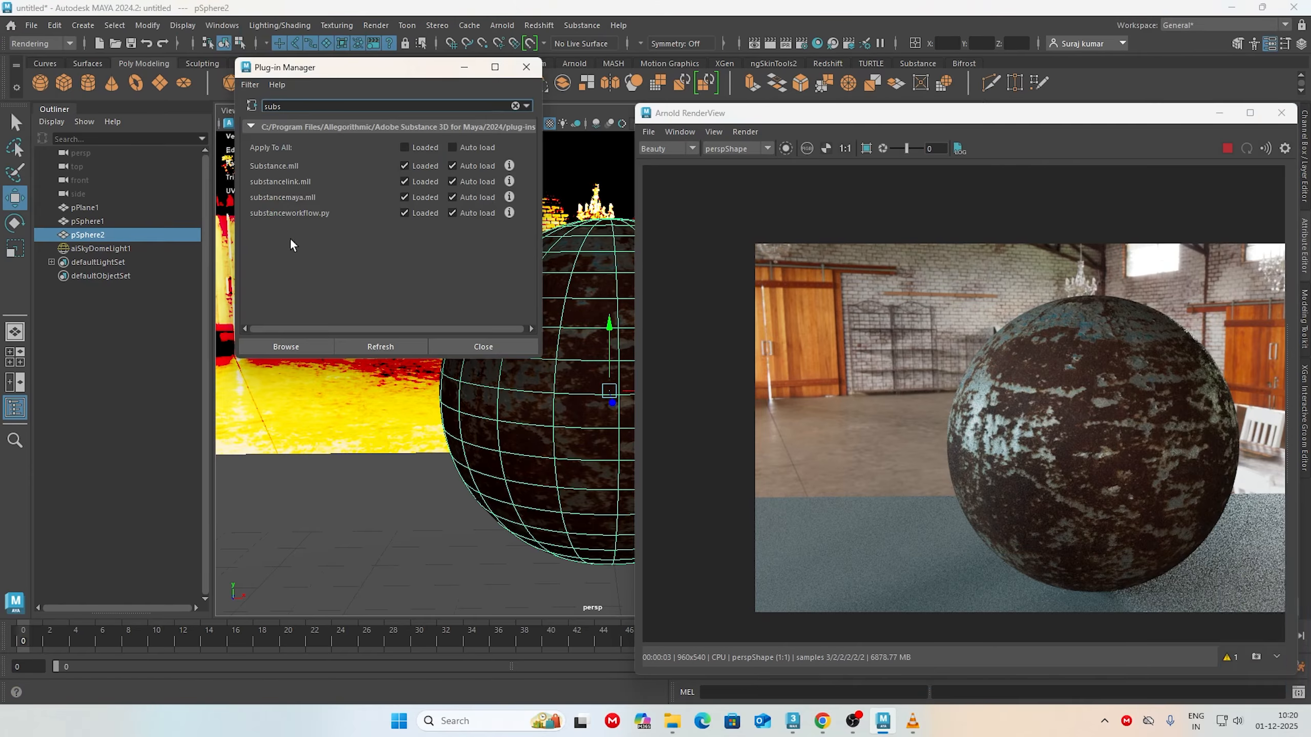
{"action": "left_click", "coordinate": [526, 66]}
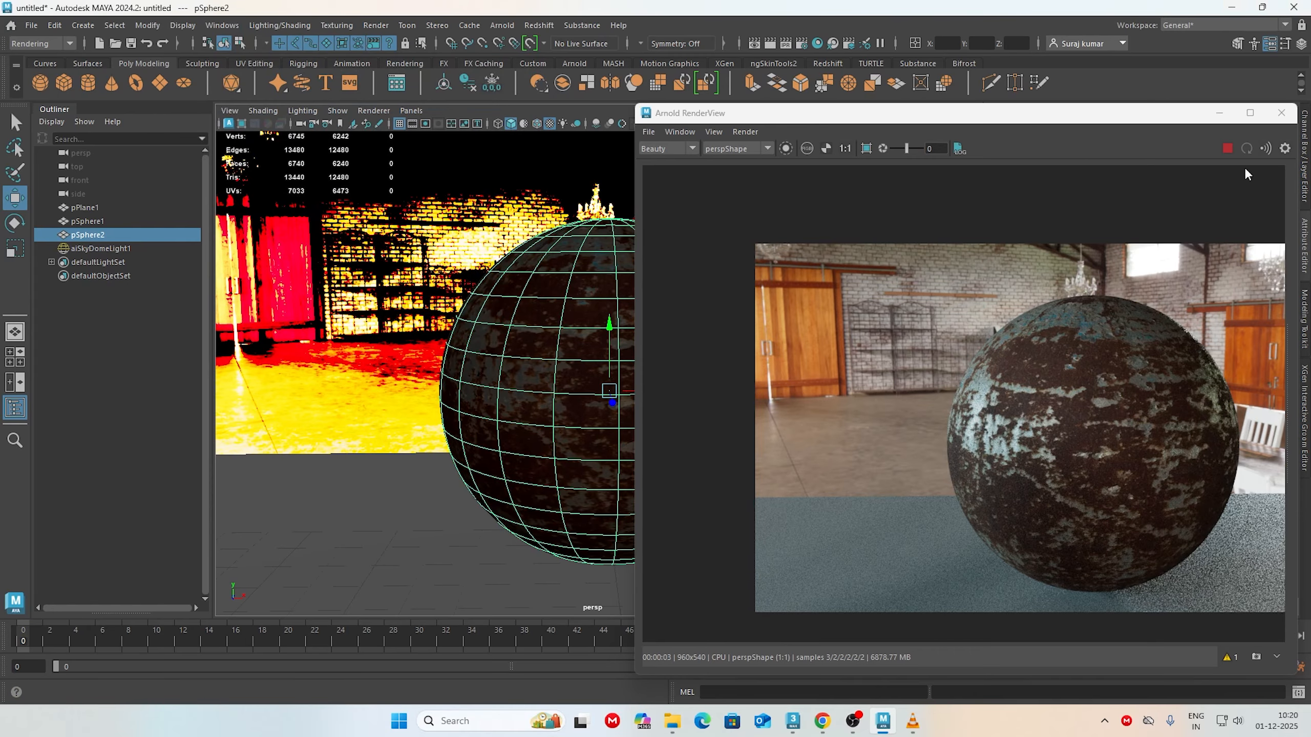
Step: Stop the live render and select pSphere1 together with pPlane1
{"action": "left_click", "coordinate": [1227, 148]}
{"action": "scroll", "coordinate": [289, 406], "scroll_direction": "down", "scroll_amount": 6}
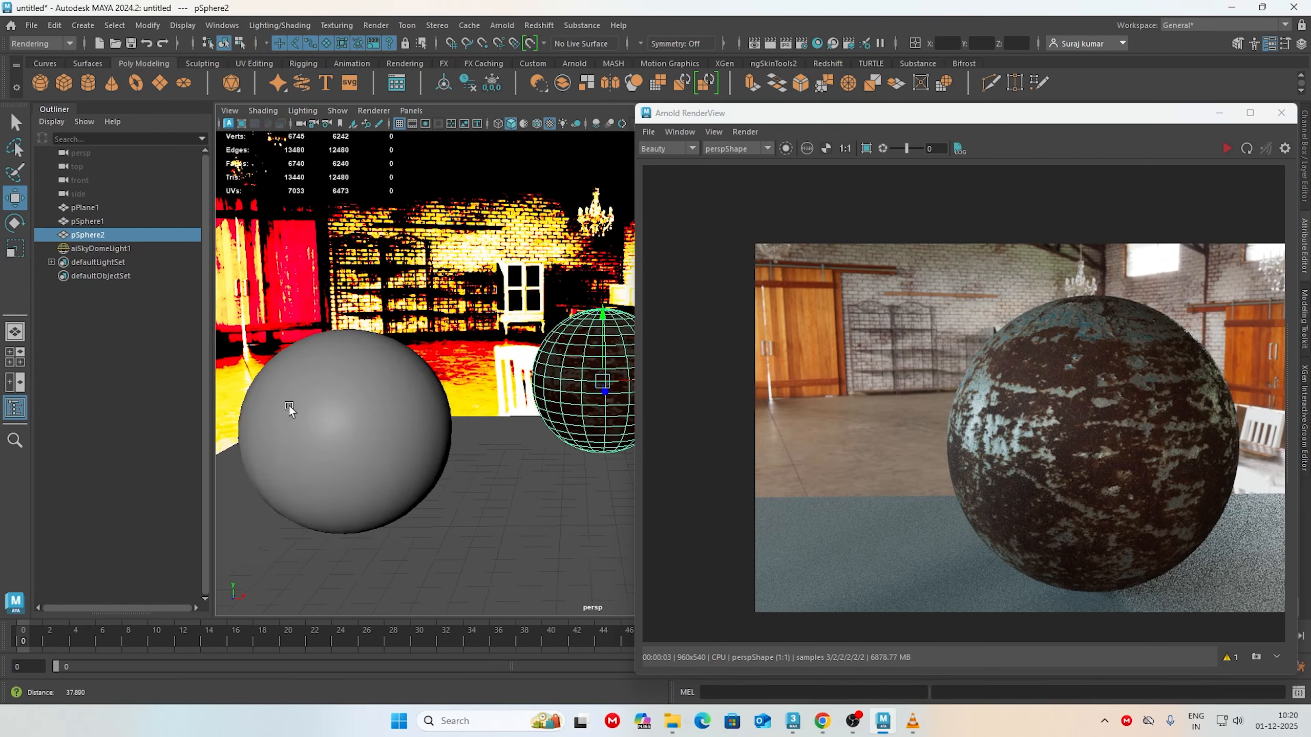
{"action": "left_click_drag", "start_coordinate": [289, 406], "coordinate": [377, 408], "text": "alt"}
{"action": "middle_click_drag", "start_coordinate": [377, 408], "coordinate": [490, 411], "text": "alt"}
{"action": "scroll", "coordinate": [464, 409], "scroll_direction": "up", "scroll_amount": 3}
{"action": "left_click", "coordinate": [457, 408]}
{"action": "left_click_drag", "start_coordinate": [458, 532], "coordinate": [486, 508], "text": "alt"}
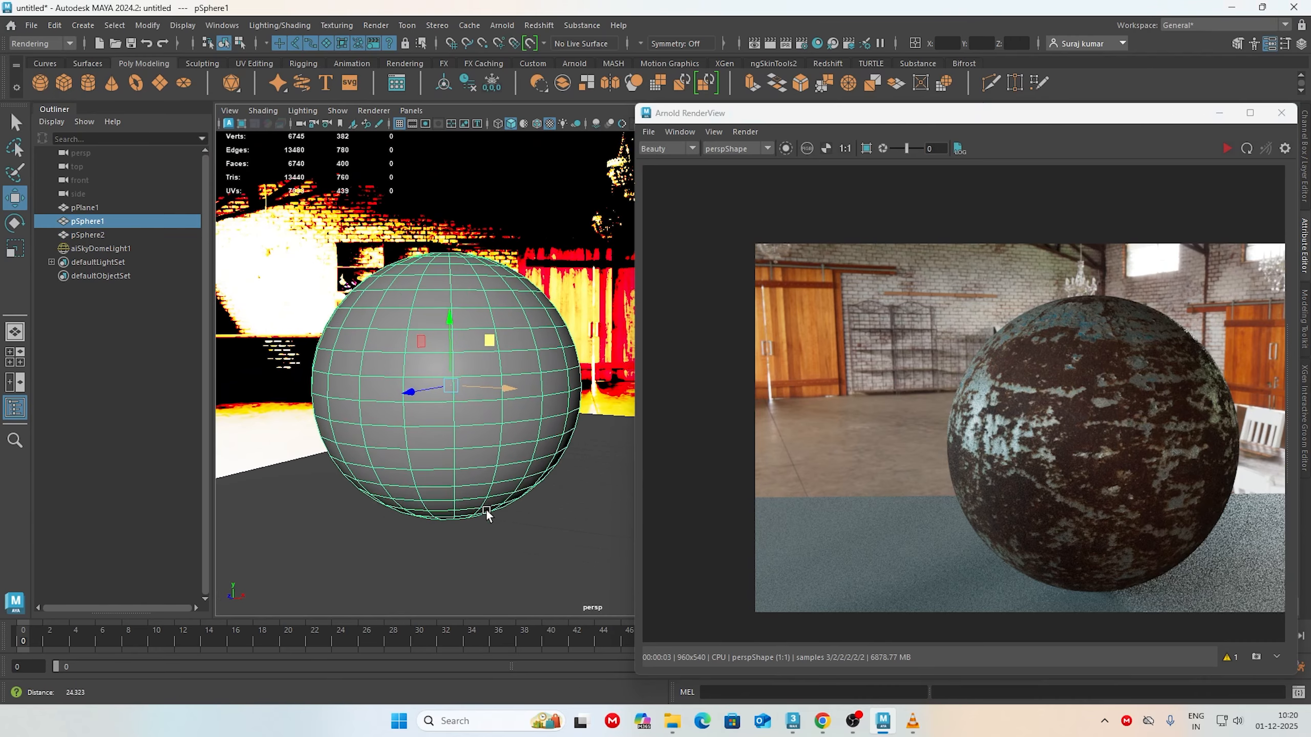
{"action": "middle_click_drag", "start_coordinate": [485, 508], "coordinate": [496, 519], "text": "alt"}
{"action": "left_click", "coordinate": [517, 566]}
{"action": "left_click_drag", "start_coordinate": [517, 566], "coordinate": [434, 466], "text": "alt"}
{"action": "left_click", "coordinate": [487, 491], "text": "shift"}
Step: Assign a new aiStandardSurface material to the selected sphere and plane, name it floor, and close the Arnold RenderView
{"action": "right_click_drag", "start_coordinate": [471, 313], "coordinate": [468, 663]}
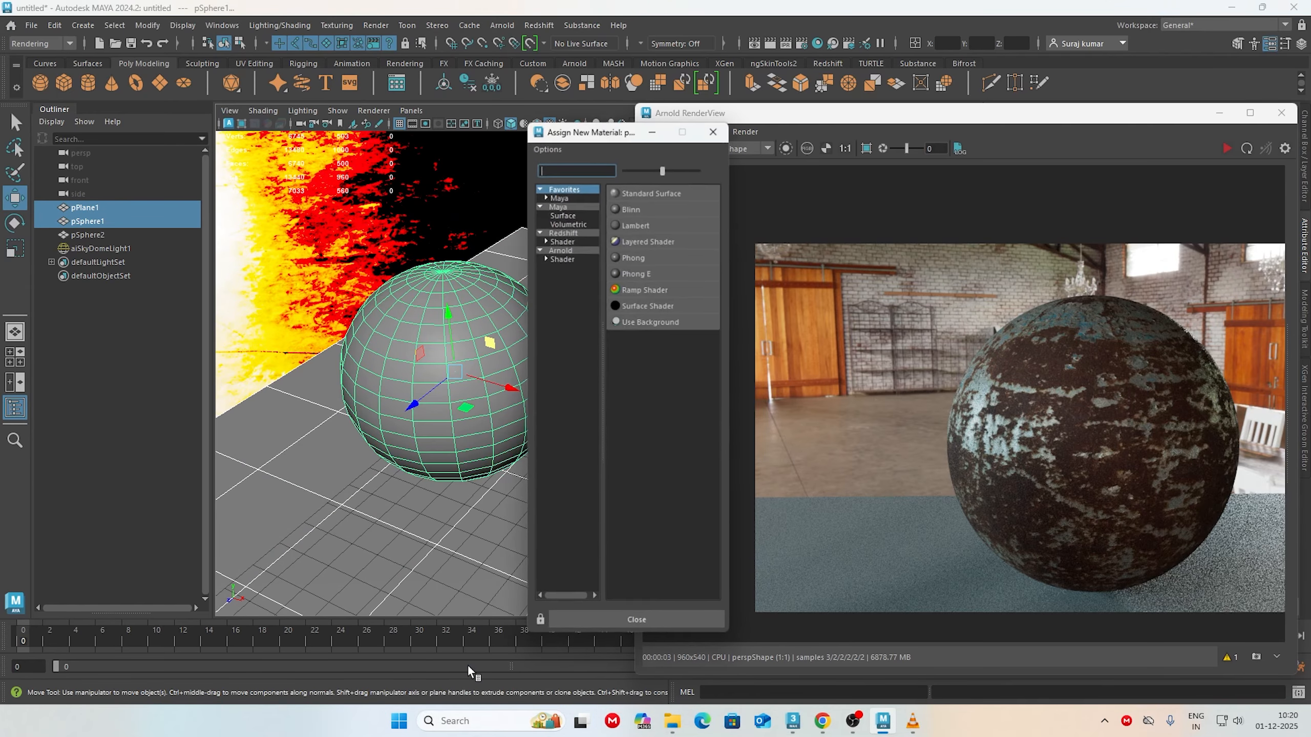
{"action": "left_click", "coordinate": [545, 256]}
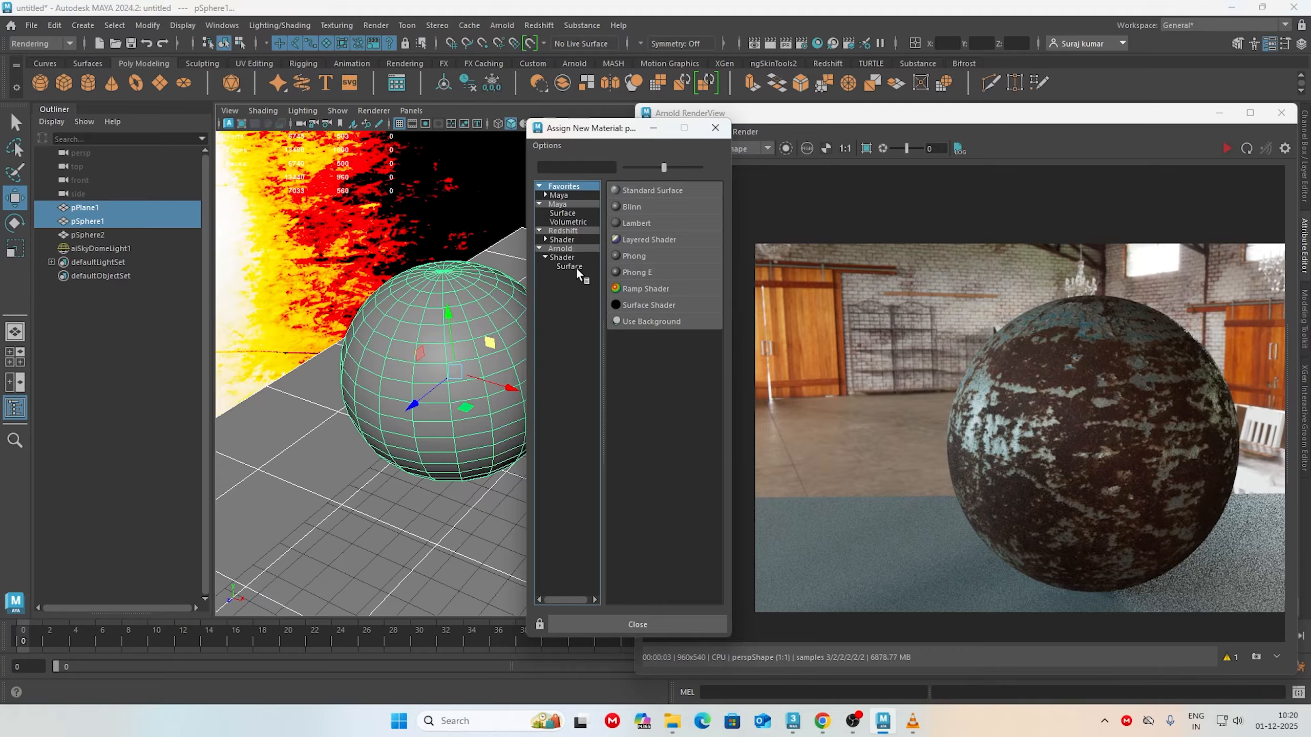
{"action": "left_click", "coordinate": [570, 267]}
{"action": "left_click", "coordinate": [655, 422]}
{"action": "left_click_drag", "start_coordinate": [1146, 115], "coordinate": [645, 436]}
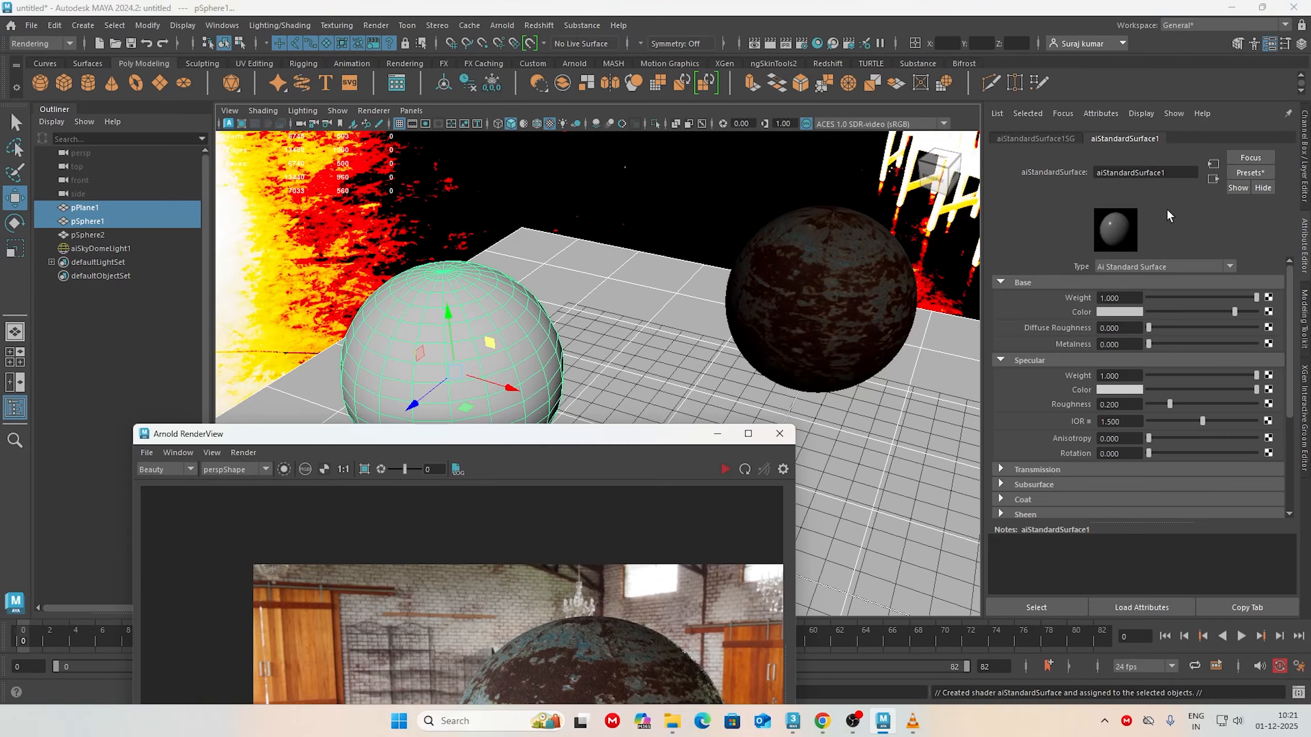
{"action": "left_click_drag", "start_coordinate": [1168, 173], "coordinate": [652, 173]}
{"action": "type", "text": "floor"}
{"action": "key", "text": "Return"}
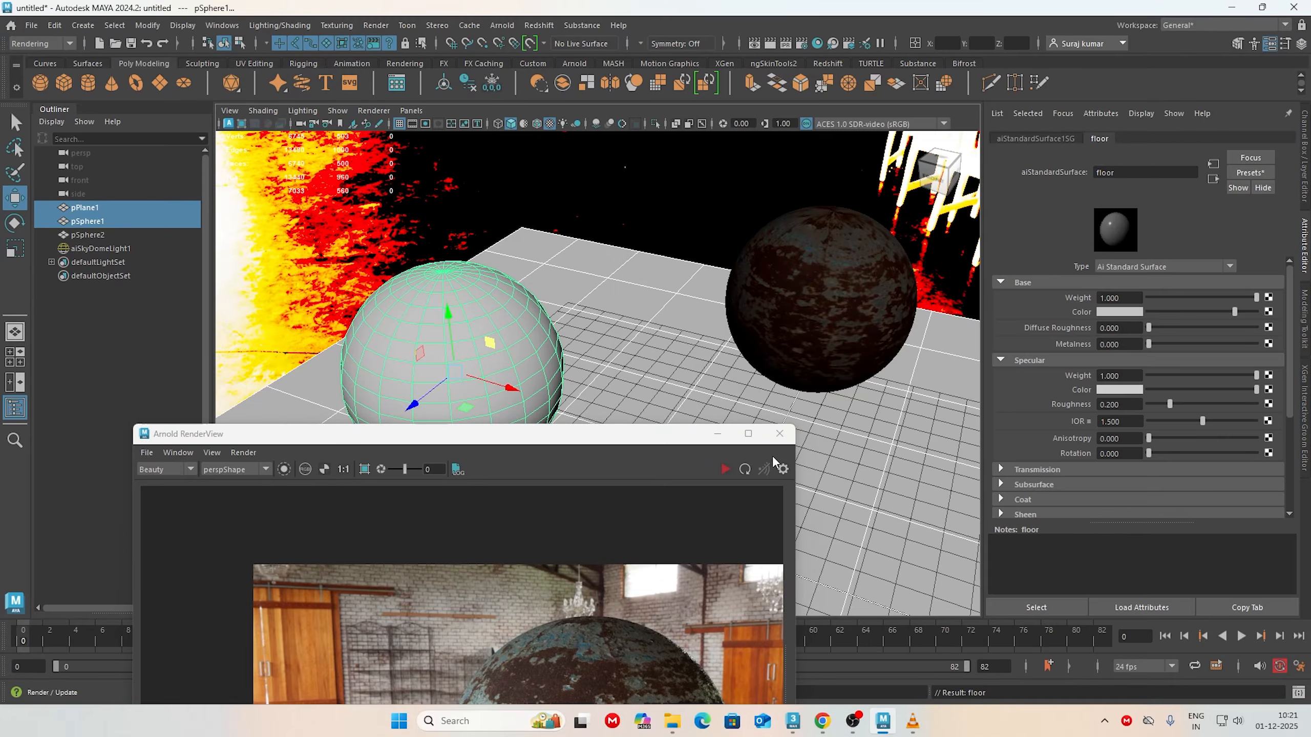
{"action": "left_click", "coordinate": [779, 433]}
Step: Switch to File Explorer, copy the path of the textures folder inside interior_tiles_4k.blend, and return to Maya
{"action": "left_click", "coordinate": [673, 721]}
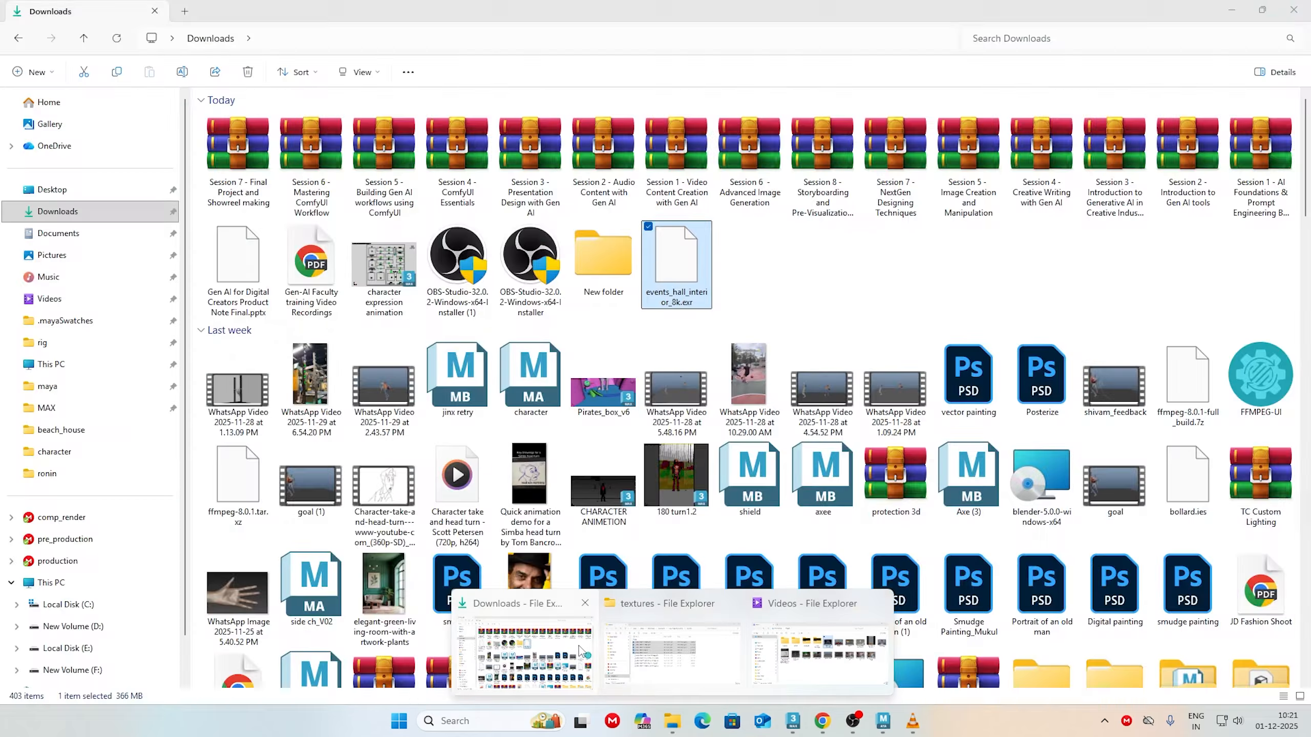
{"action": "left_click", "coordinate": [547, 655]}
{"action": "left_click", "coordinate": [466, 302]}
{"action": "double_click", "coordinate": [319, 458]}
{"action": "double_click", "coordinate": [330, 417]}
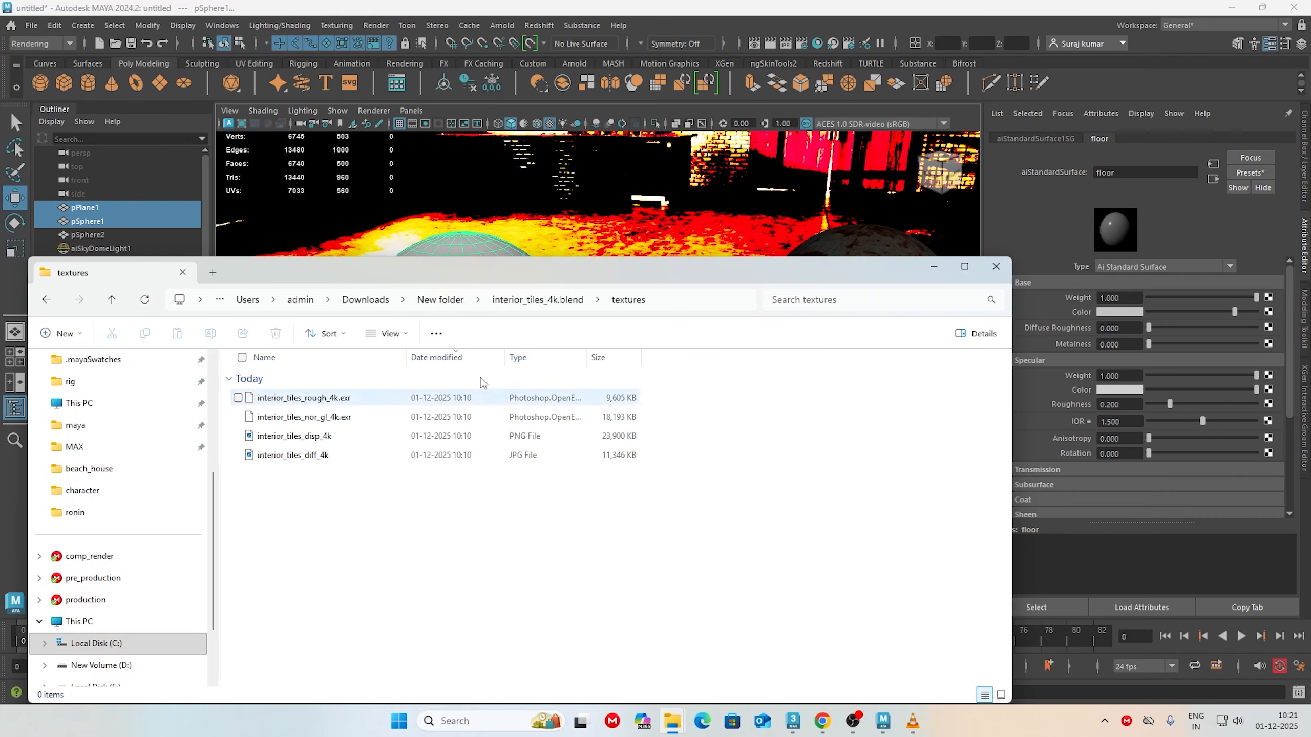
{"action": "left_click", "coordinate": [700, 305]}
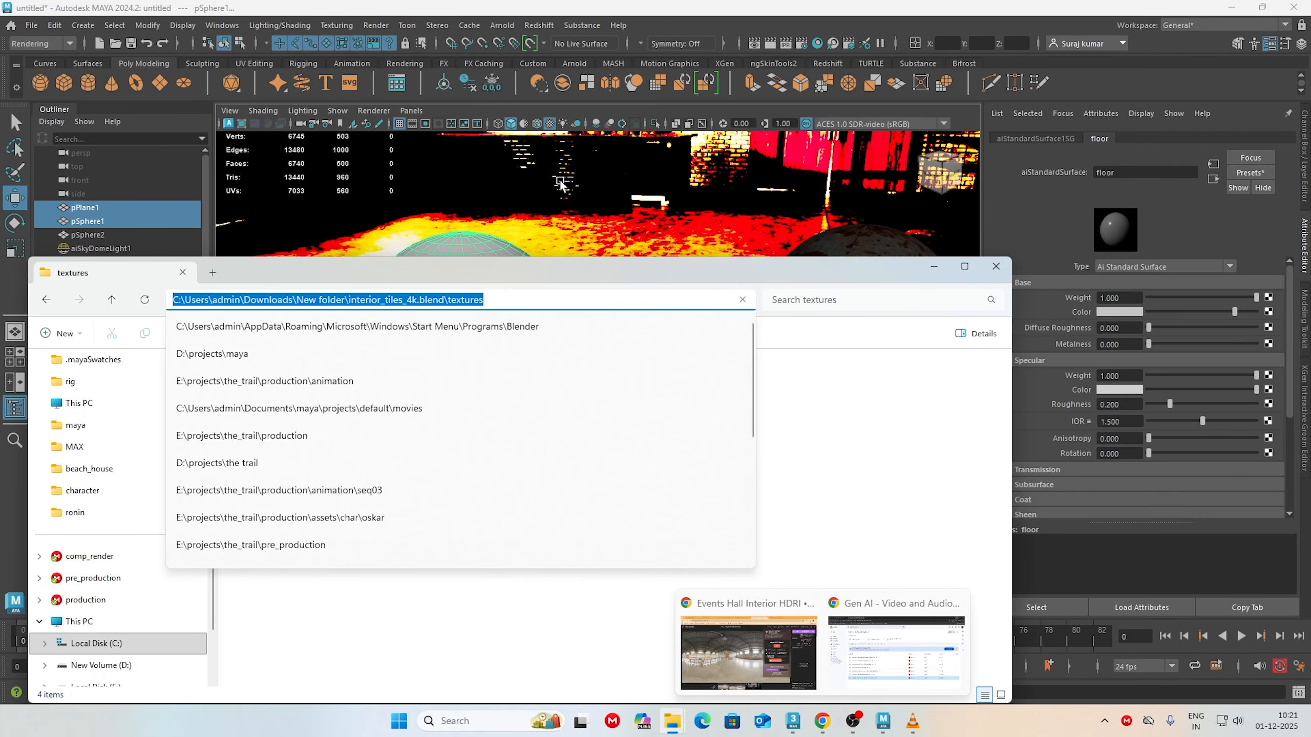
{"action": "left_click", "coordinate": [883, 722]}
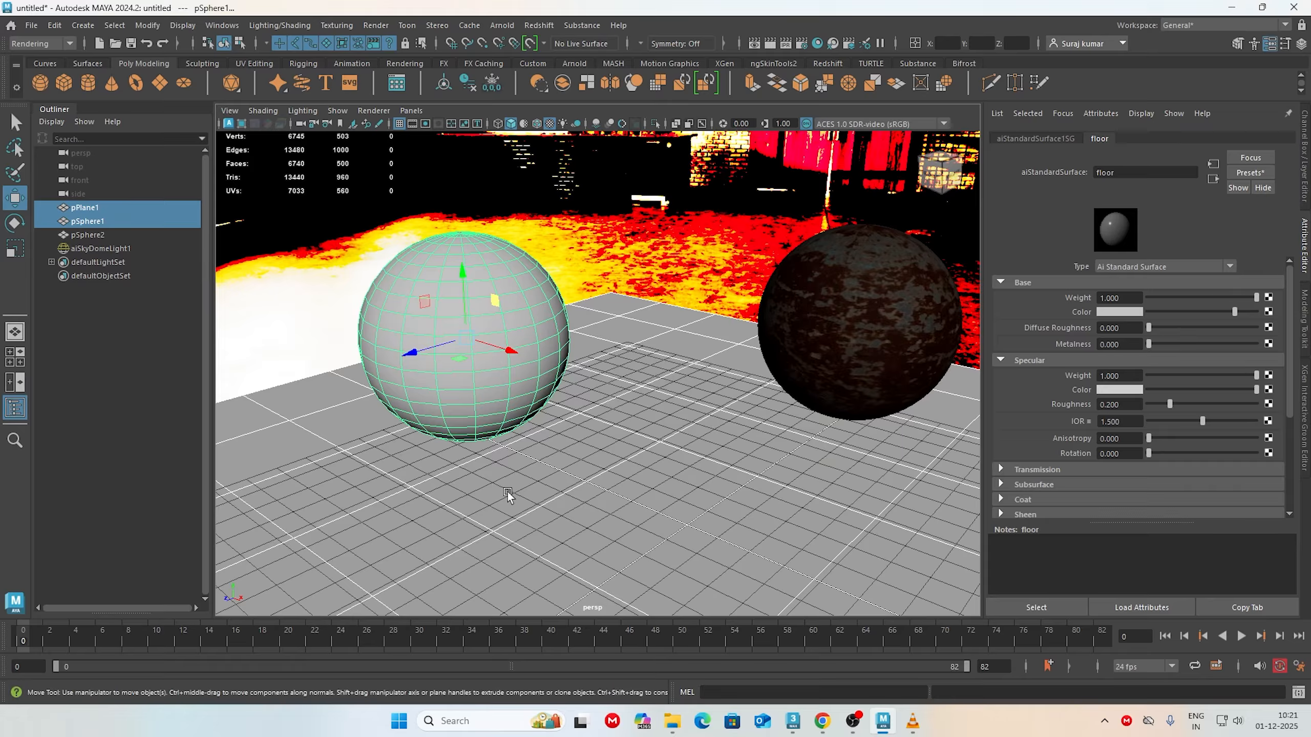
Step: Connect a file texture with interior_tiles_diff_4k to the base color of the floor material on the left sphere
{"action": "left_click", "coordinate": [496, 300]}
{"action": "right_click", "coordinate": [495, 292]}
{"action": "left_click", "coordinate": [511, 622]}
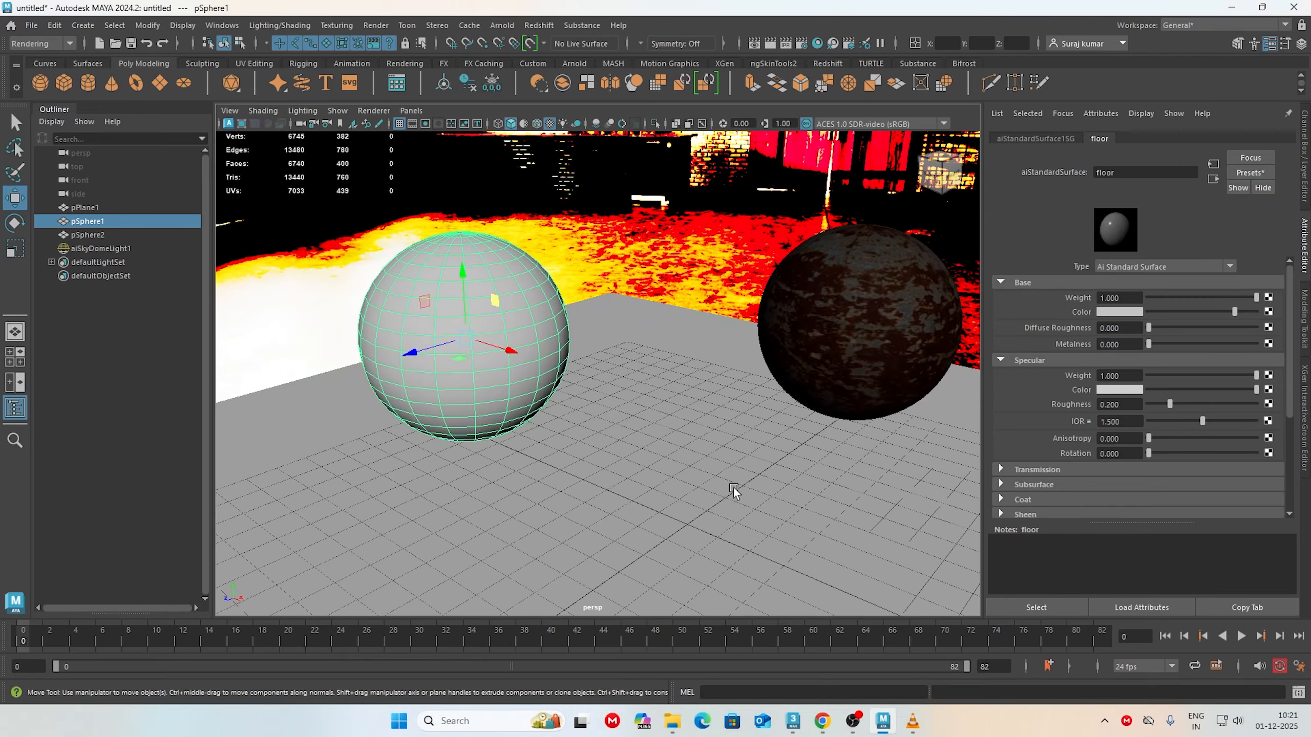
{"action": "left_click", "coordinate": [1267, 311]}
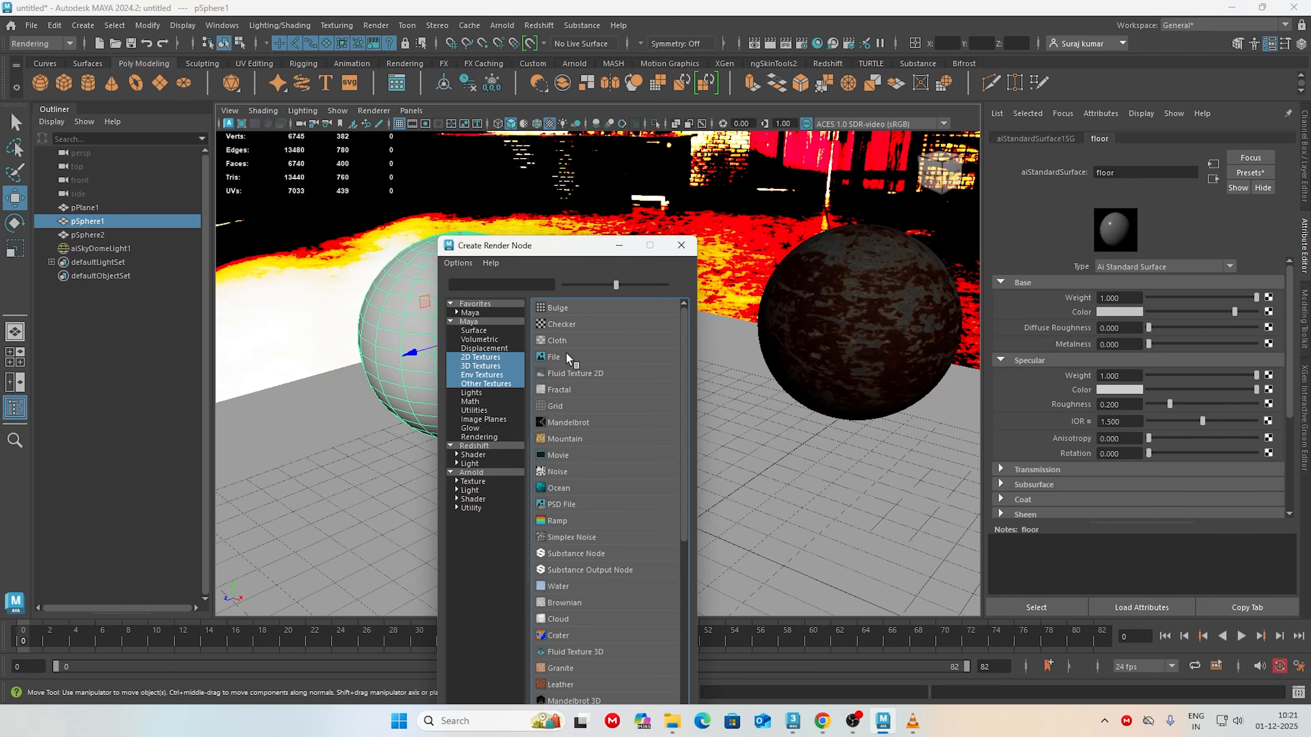
{"action": "left_click", "coordinate": [554, 357]}
{"action": "left_click", "coordinate": [1270, 325]}
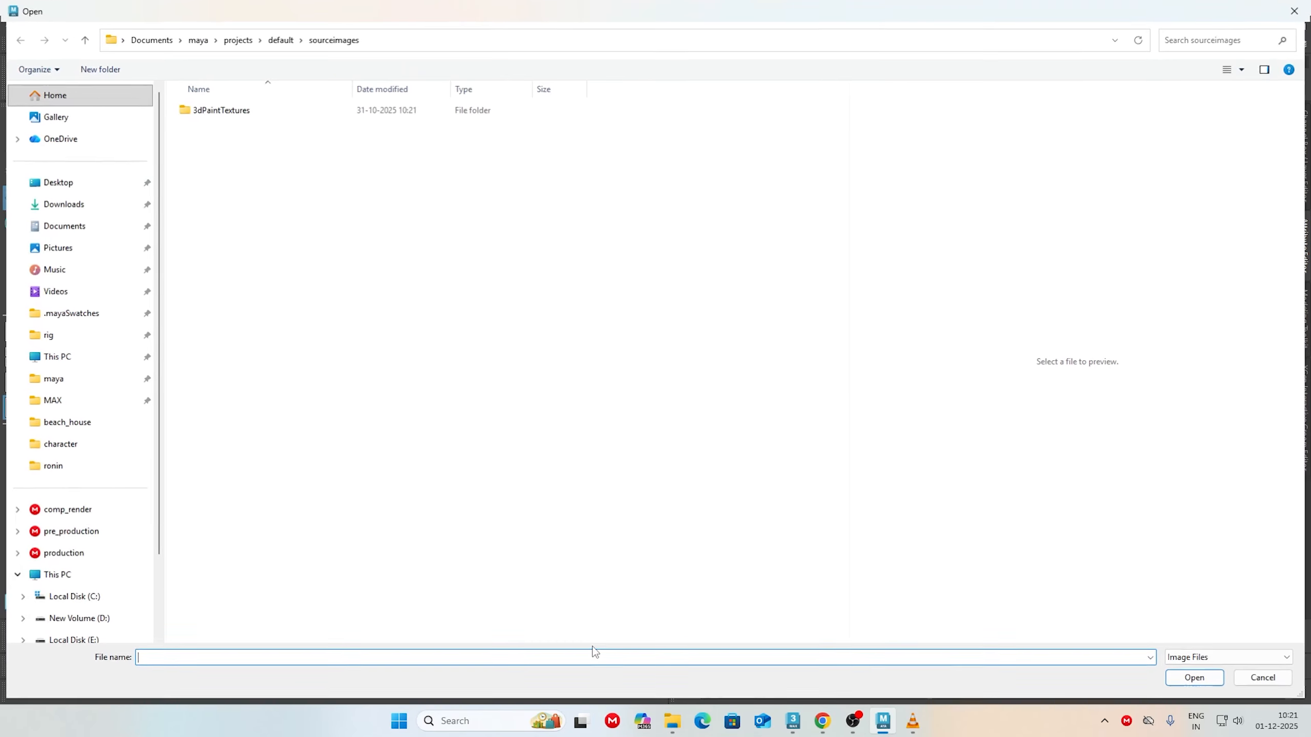
{"action": "key", "text": "ctrl+v"}
{"action": "key", "text": "Return"}
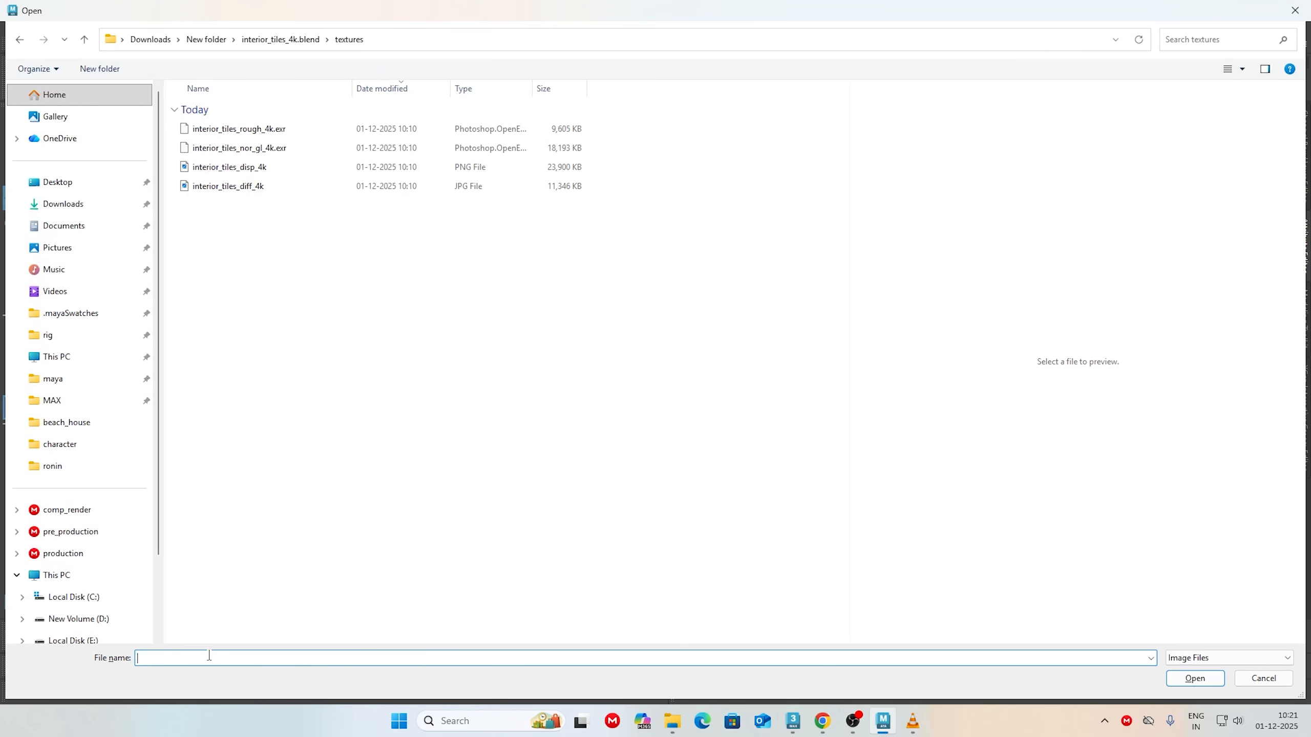
{"action": "left_click", "coordinate": [253, 185]}
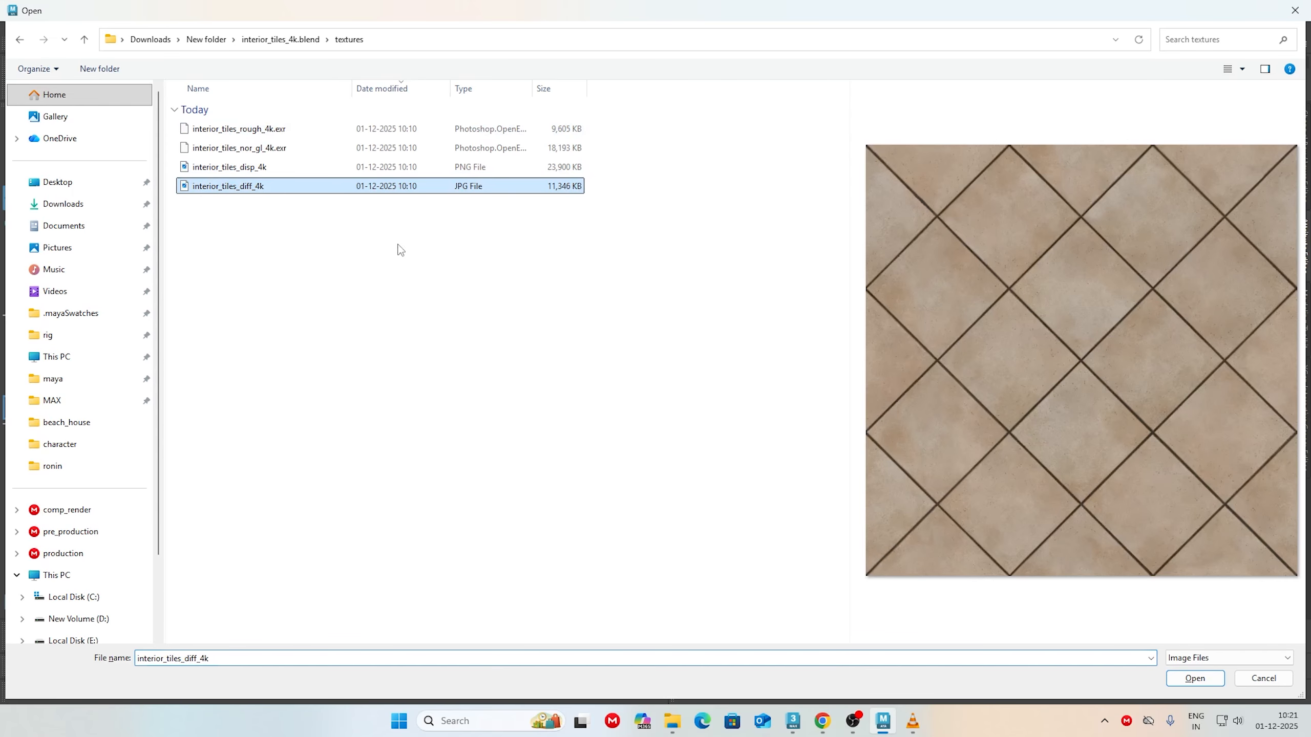
{"action": "left_click", "coordinate": [1207, 682]}
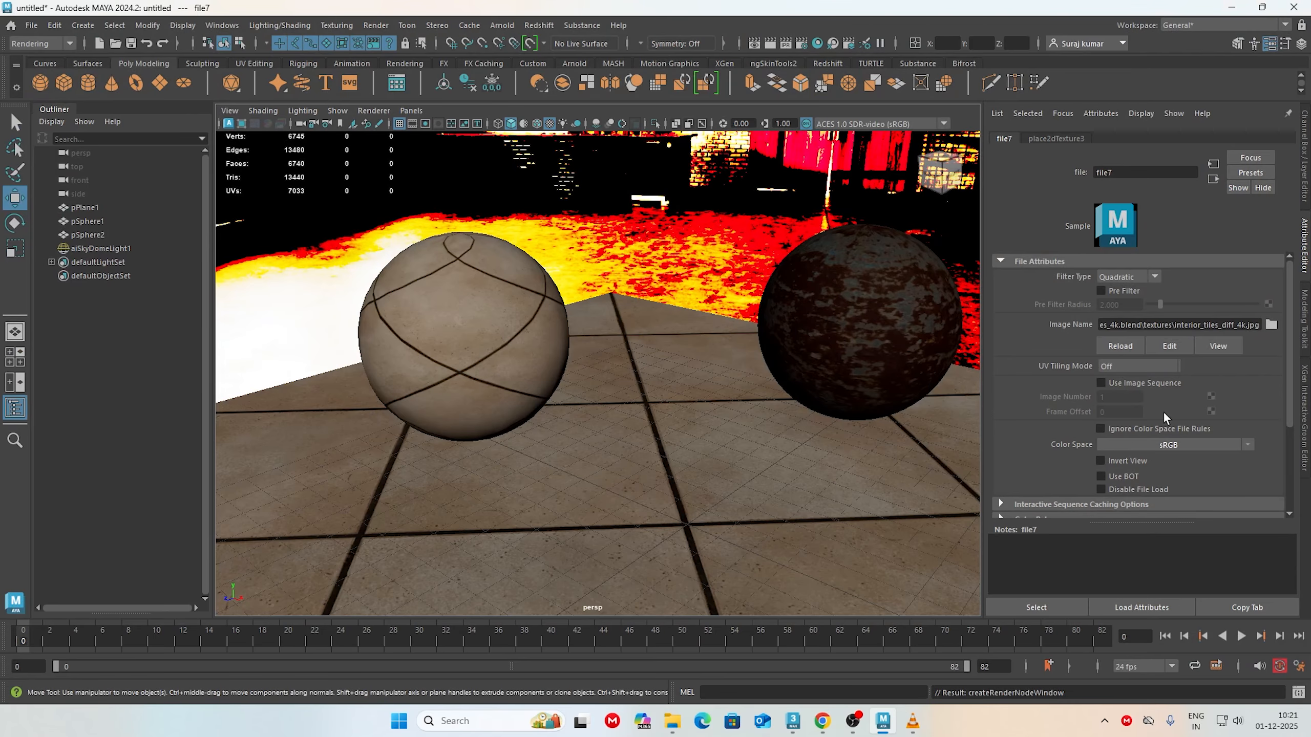
Step: Connect a file texture with interior_tiles_rough_4k.exr to the floor material's specular roughness, and expand the texture's Color Balance settings
{"action": "left_click", "coordinate": [471, 332]}
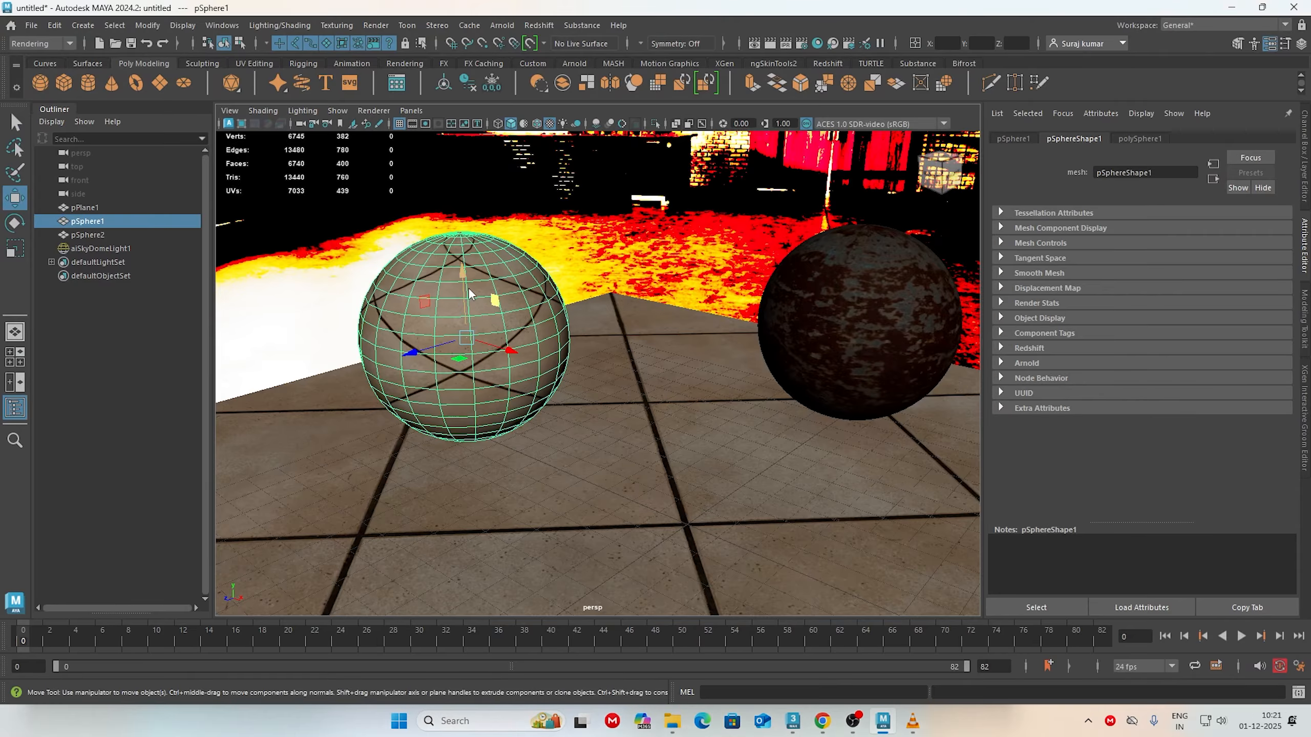
{"action": "right_click_drag", "start_coordinate": [468, 287], "coordinate": [479, 620]}
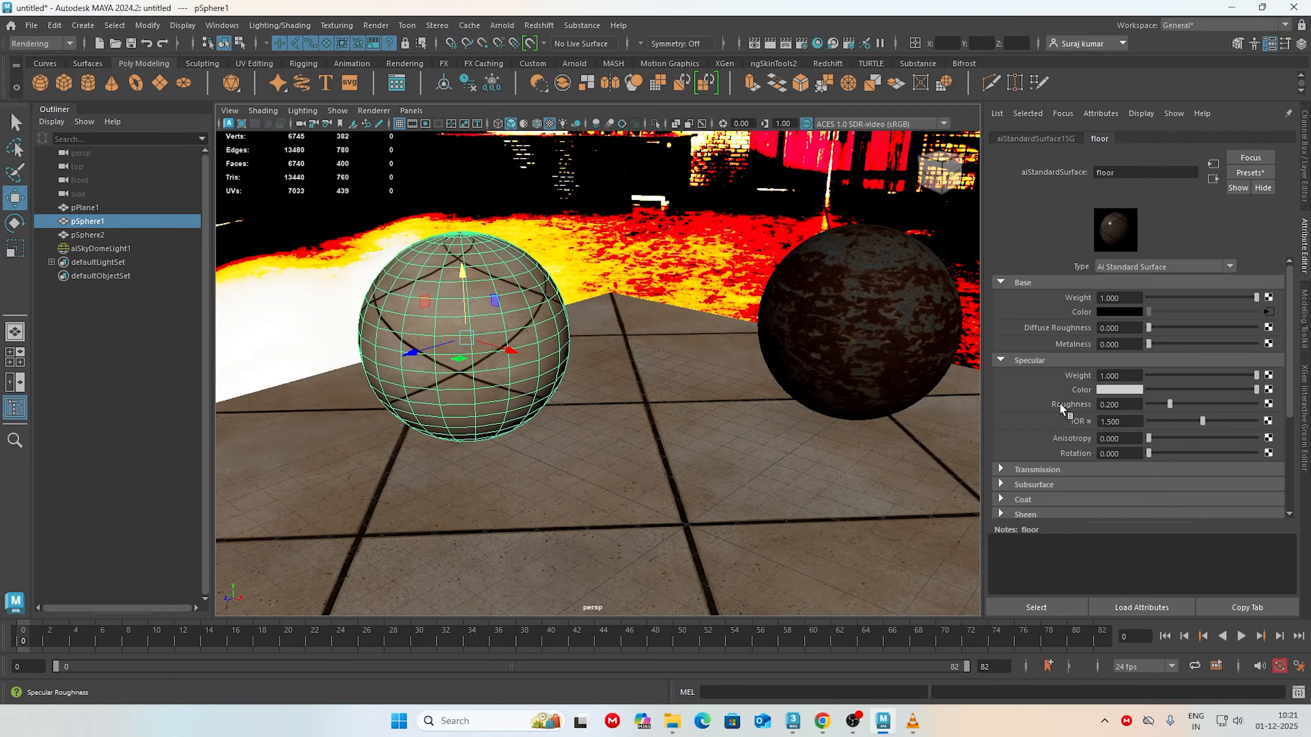
{"action": "left_click", "coordinate": [1268, 404]}
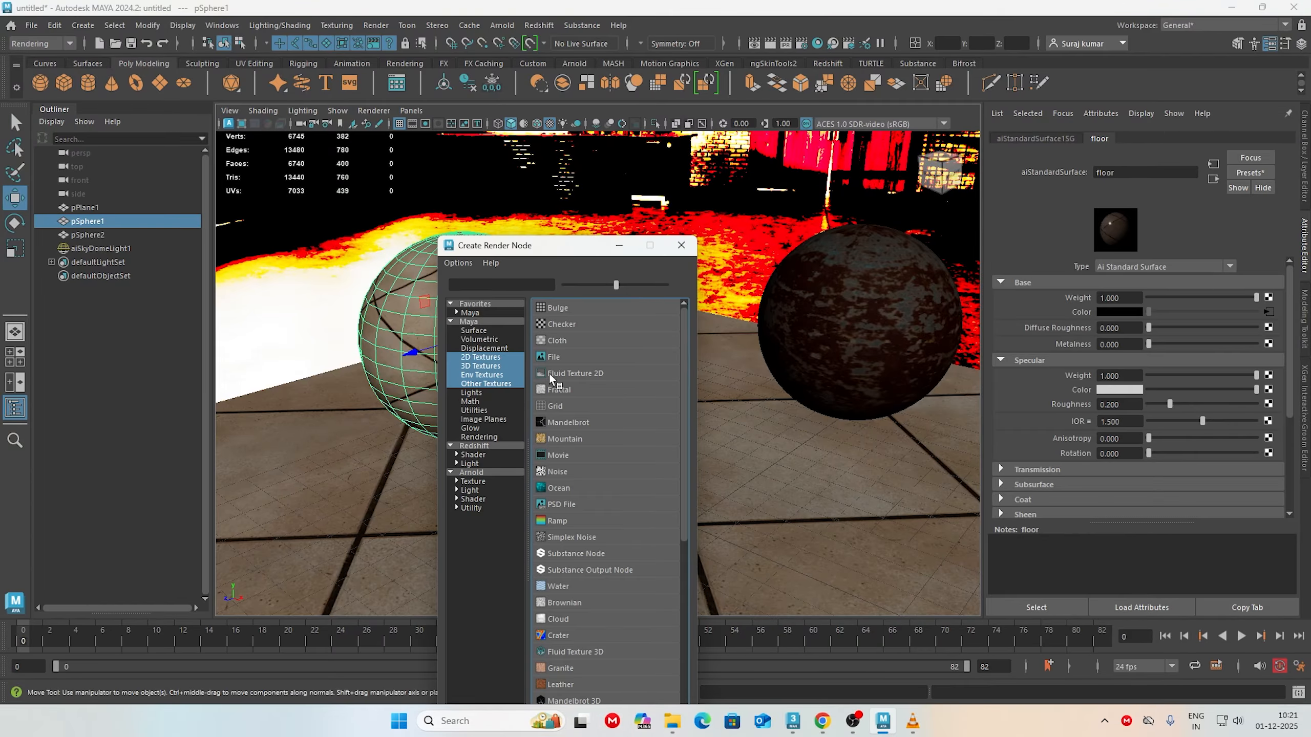
{"action": "left_click", "coordinate": [553, 357]}
{"action": "left_click", "coordinate": [1277, 321]}
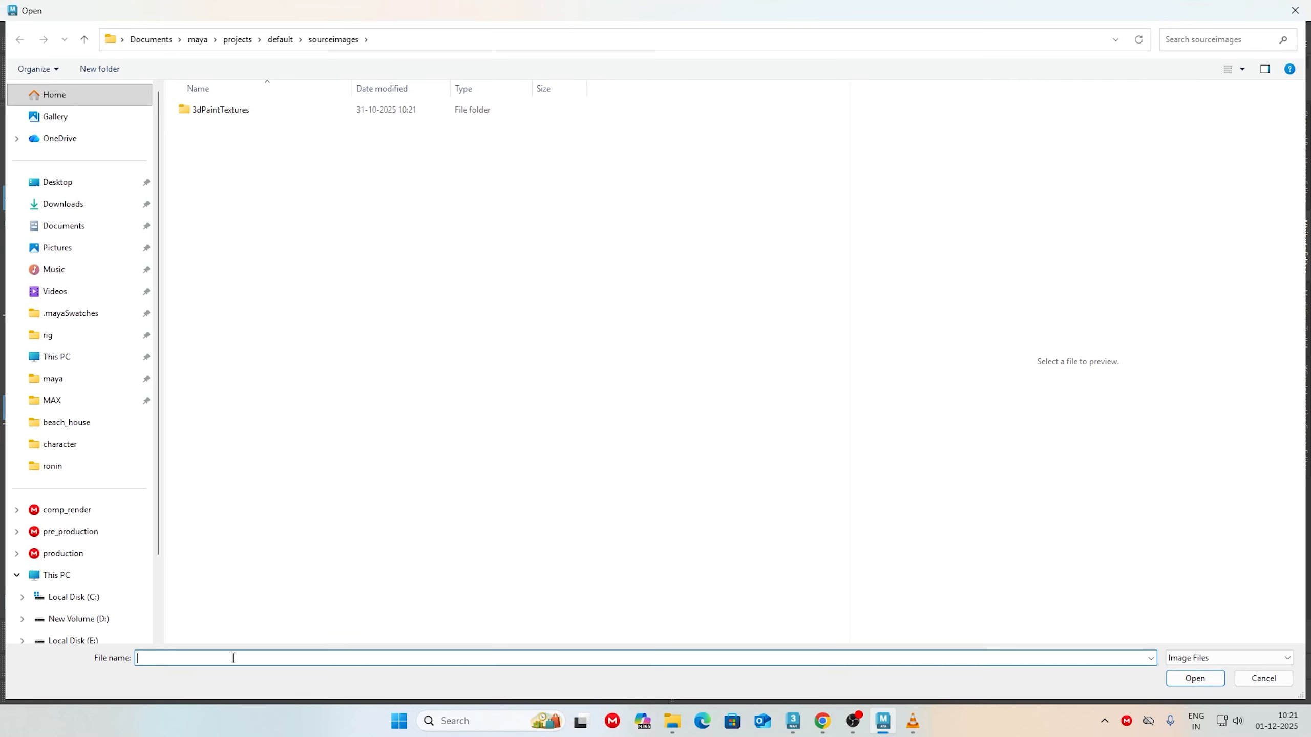
{"action": "key", "text": "ctrl+v"}
{"action": "key", "text": "Return"}
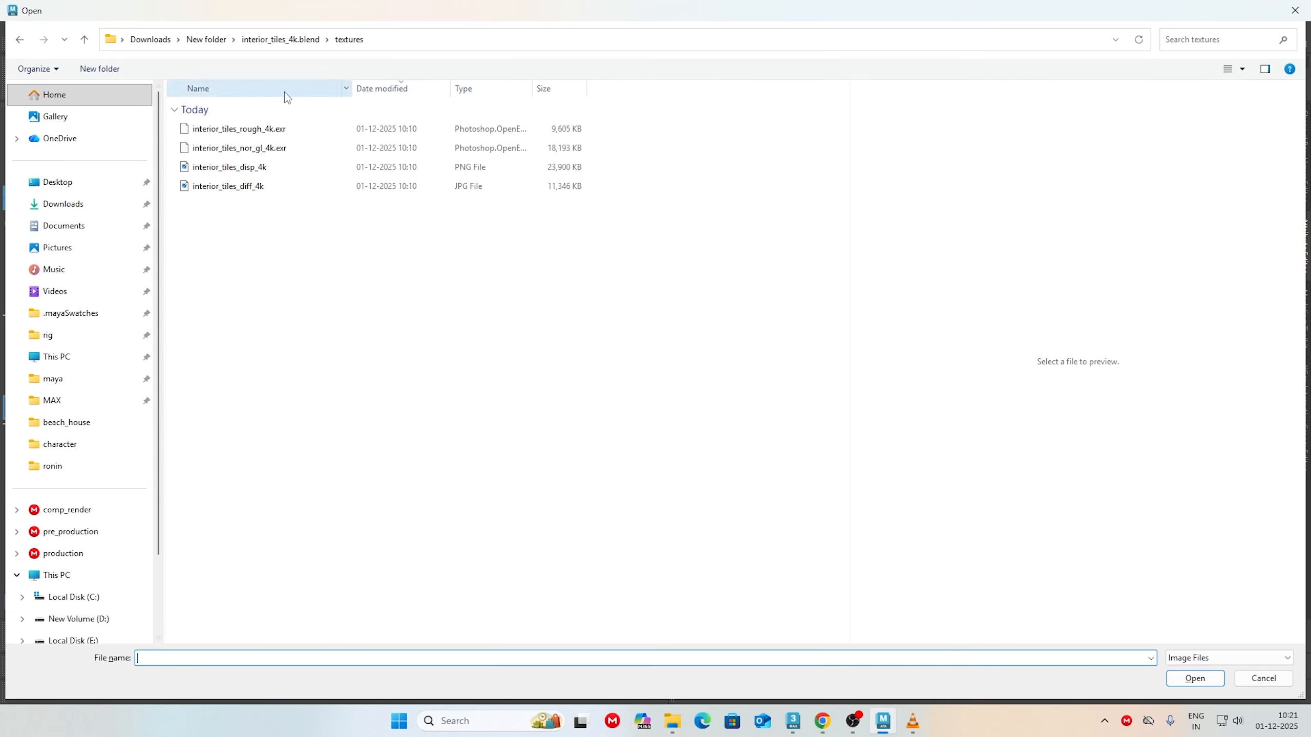
{"action": "double_click", "coordinate": [258, 129]}
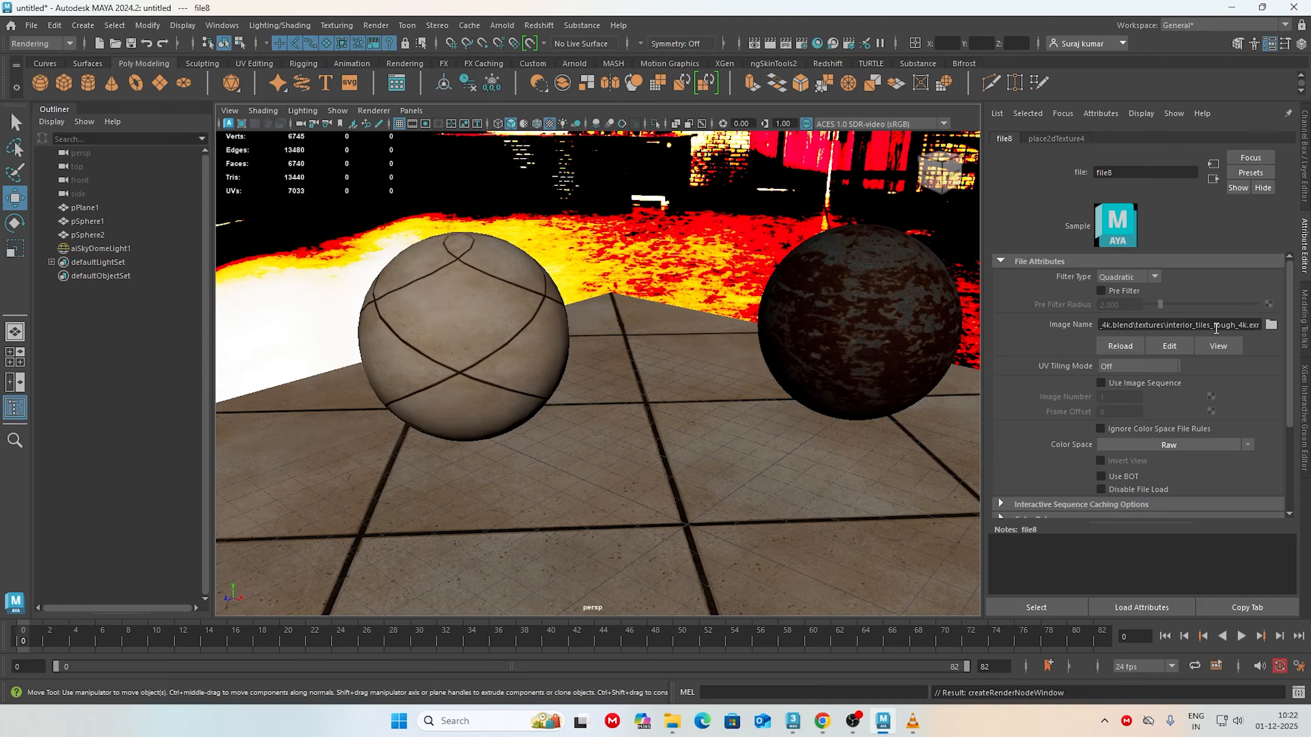
{"action": "scroll", "coordinate": [1245, 327], "scroll_direction": "down", "scroll_amount": 2}
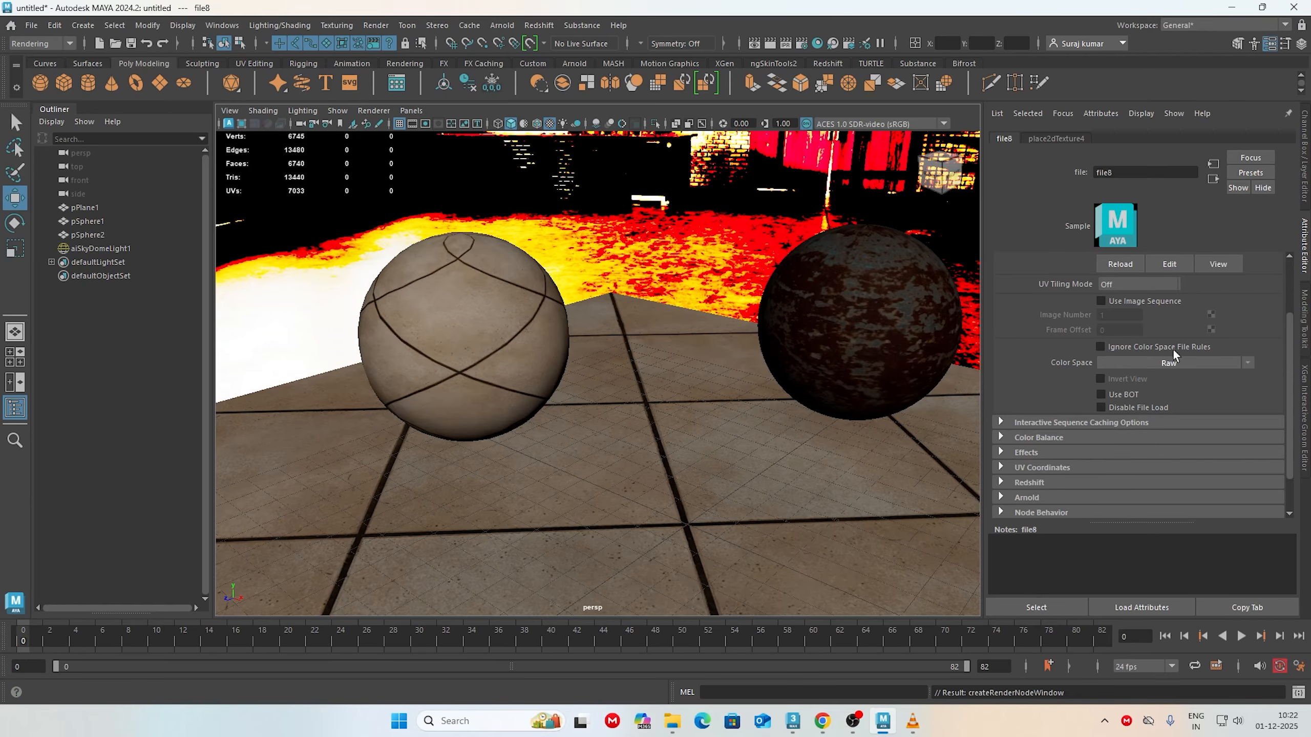
{"action": "left_click", "coordinate": [1000, 437]}
{"action": "scroll", "coordinate": [1004, 432], "scroll_direction": "down", "scroll_amount": 3}
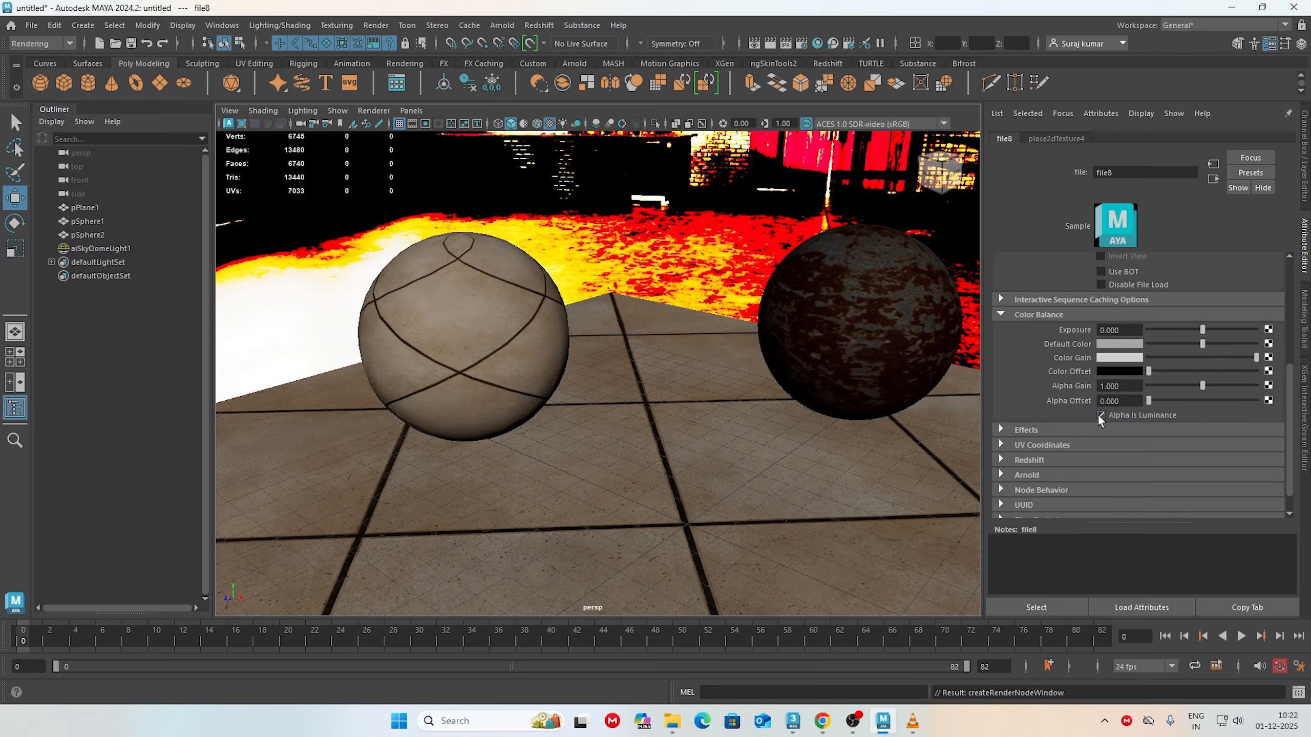
Step: Return to the floor material from its roughness texture and expand its Geometry settings to reach Bump Mapping
{"action": "left_click", "coordinate": [1212, 179]}
{"action": "scroll", "coordinate": [1043, 350], "scroll_direction": "down", "scroll_amount": 2}
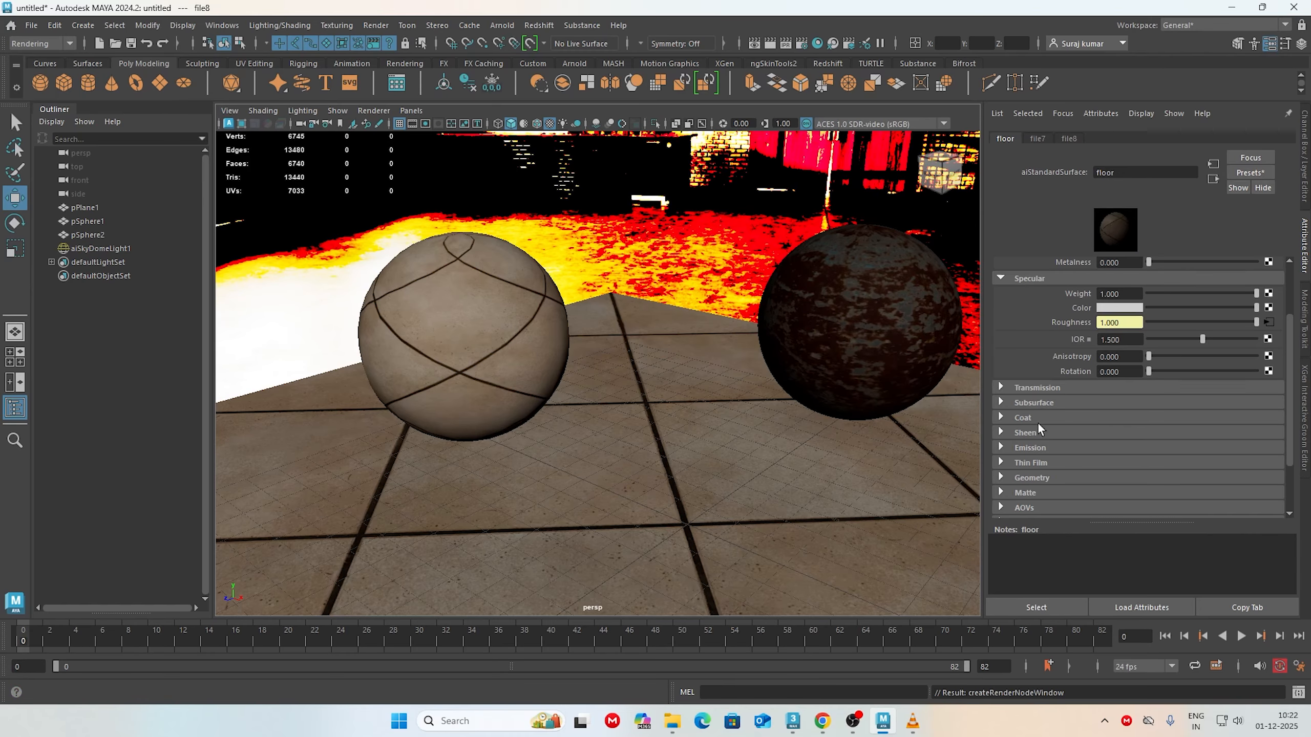
{"action": "left_click", "coordinate": [1024, 417]}
{"action": "scroll", "coordinate": [1024, 416], "scroll_direction": "down", "scroll_amount": 2}
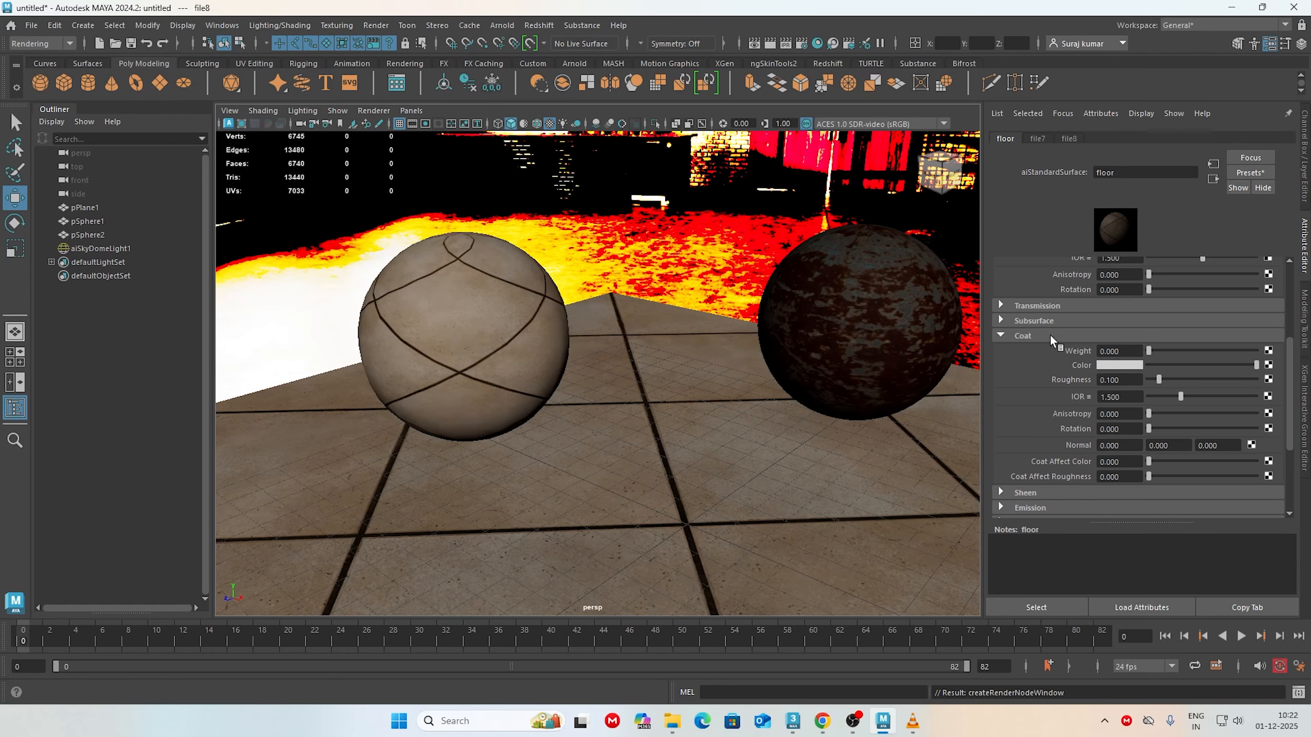
{"action": "left_click", "coordinate": [1022, 342]}
{"action": "scroll", "coordinate": [1040, 363], "scroll_direction": "up", "scroll_amount": 2}
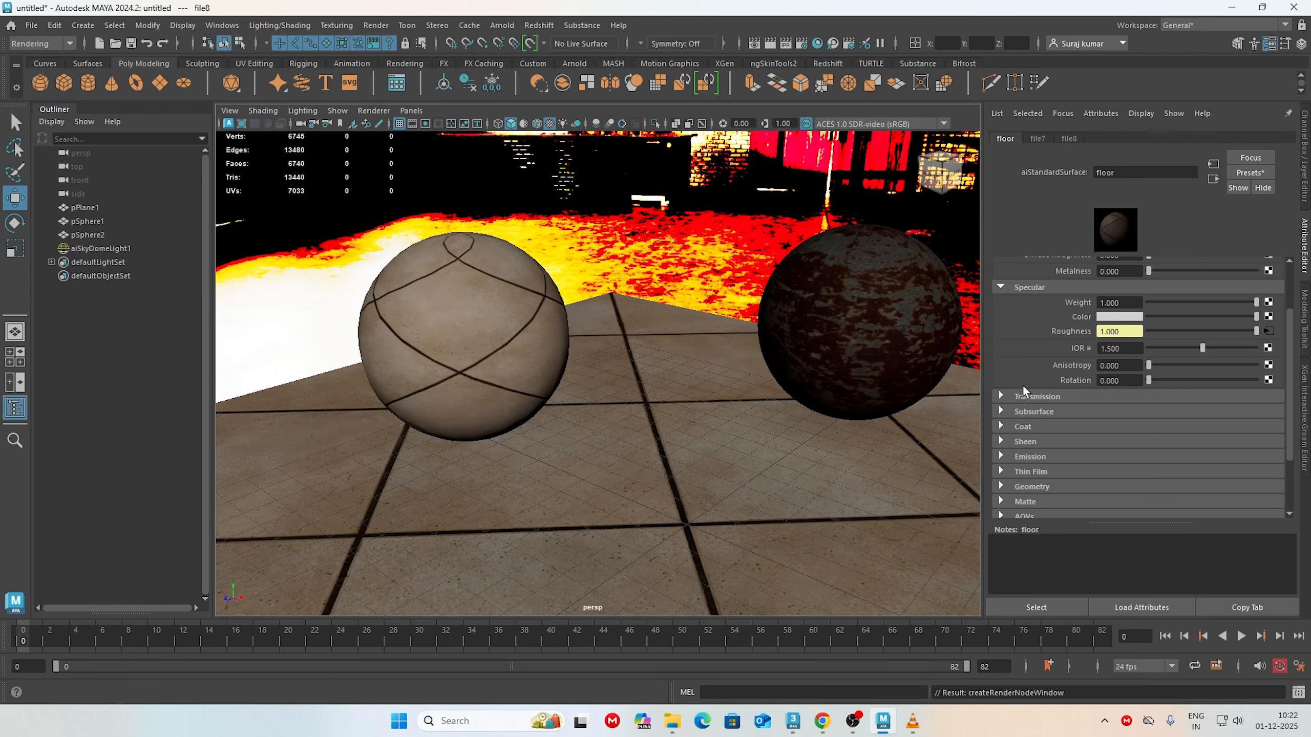
{"action": "left_click", "coordinate": [1025, 484]}
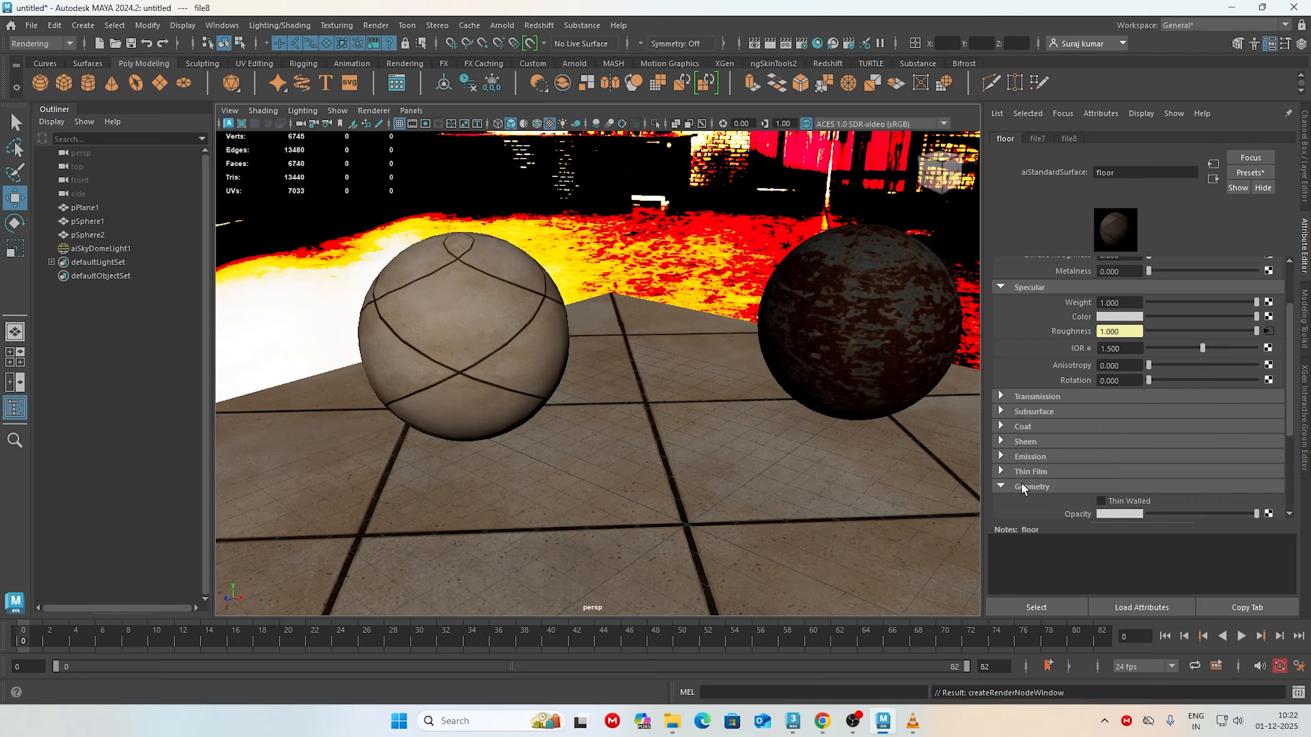
{"action": "scroll", "coordinate": [1047, 467], "scroll_direction": "down", "scroll_amount": 2}
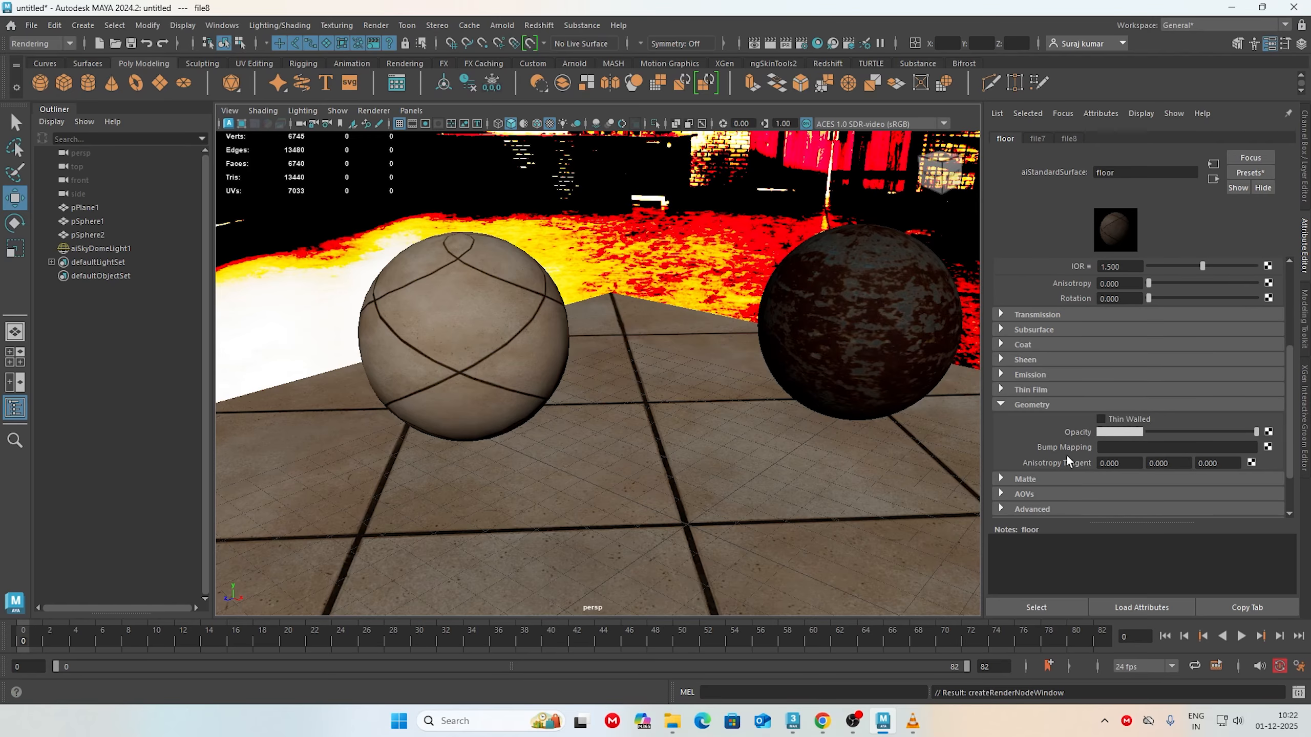
Step: Connect a file texture with interior_tiles_nor_gl_4k.exr to the floor material's Bump Mapping and review the texture's Color Balance settings
{"action": "left_click", "coordinate": [1268, 447]}
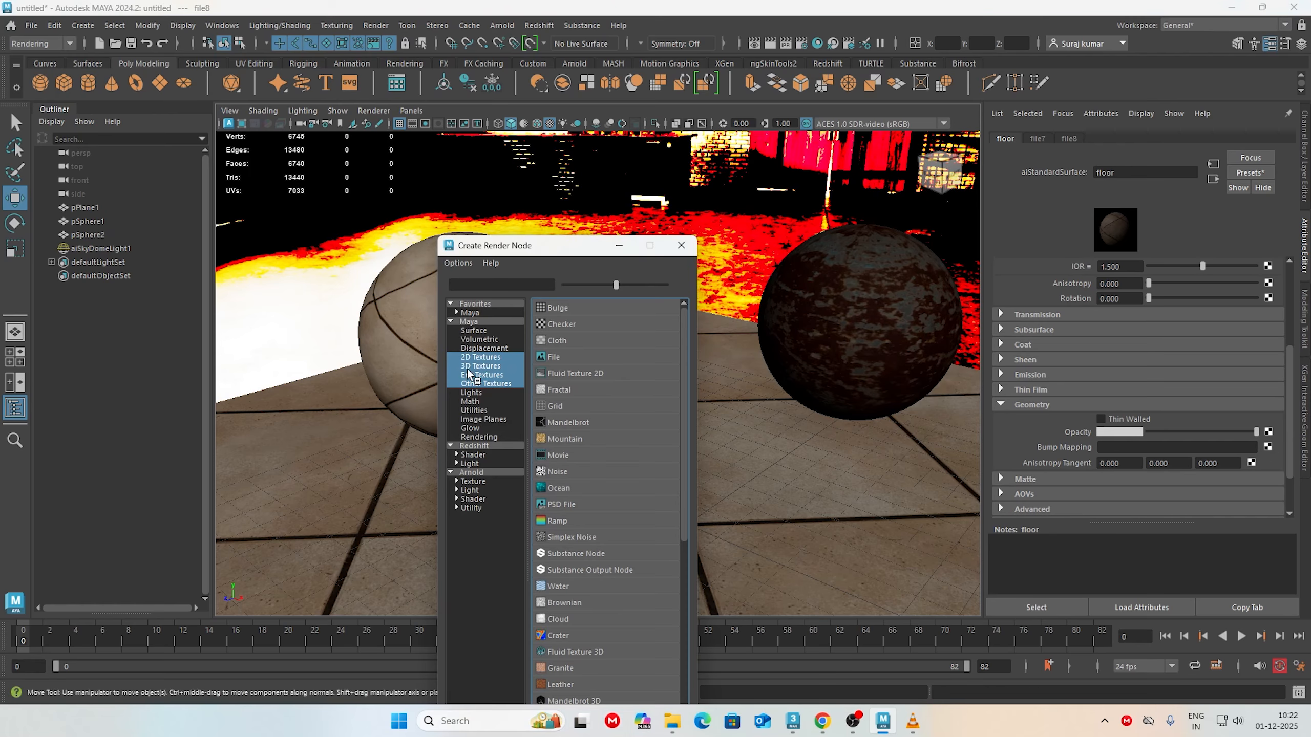
{"action": "left_click", "coordinate": [551, 358]}
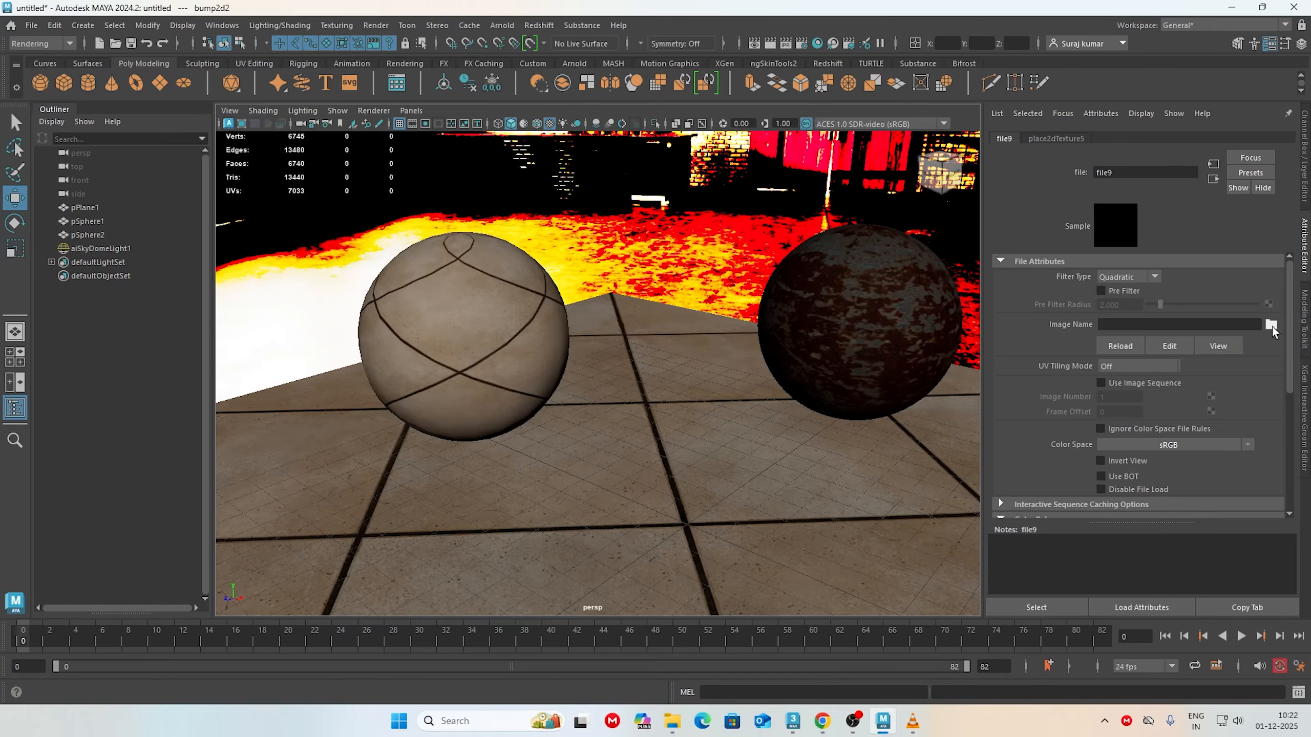
{"action": "left_click", "coordinate": [1272, 328]}
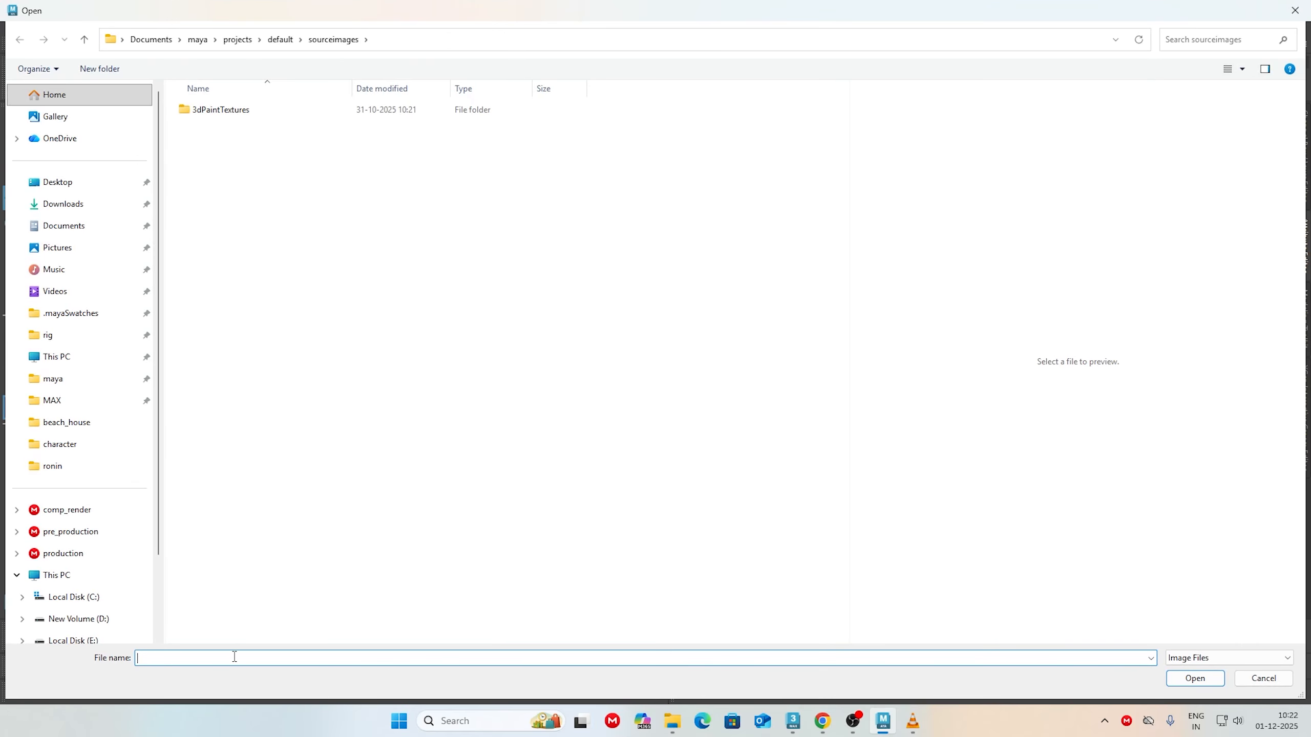
{"action": "key", "text": "ctrl+v"}
{"action": "key", "text": "Return"}
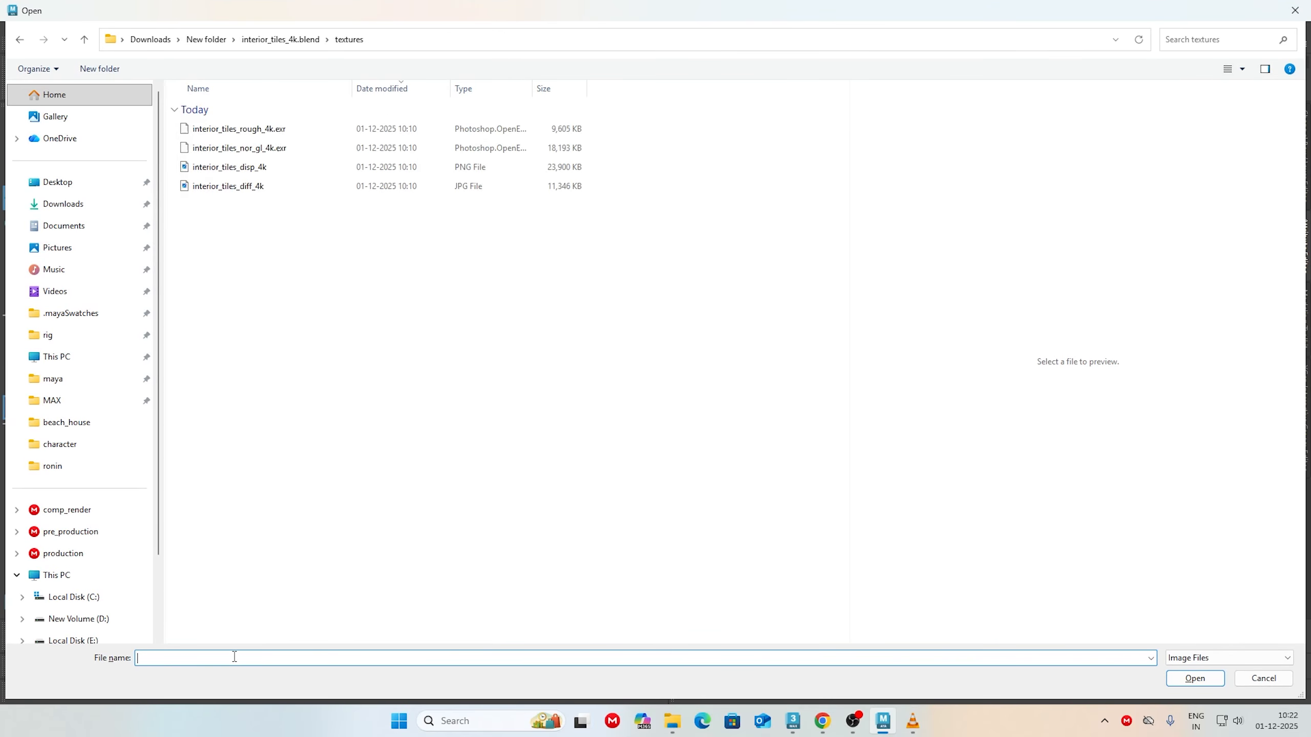
{"action": "left_click", "coordinate": [285, 148]}
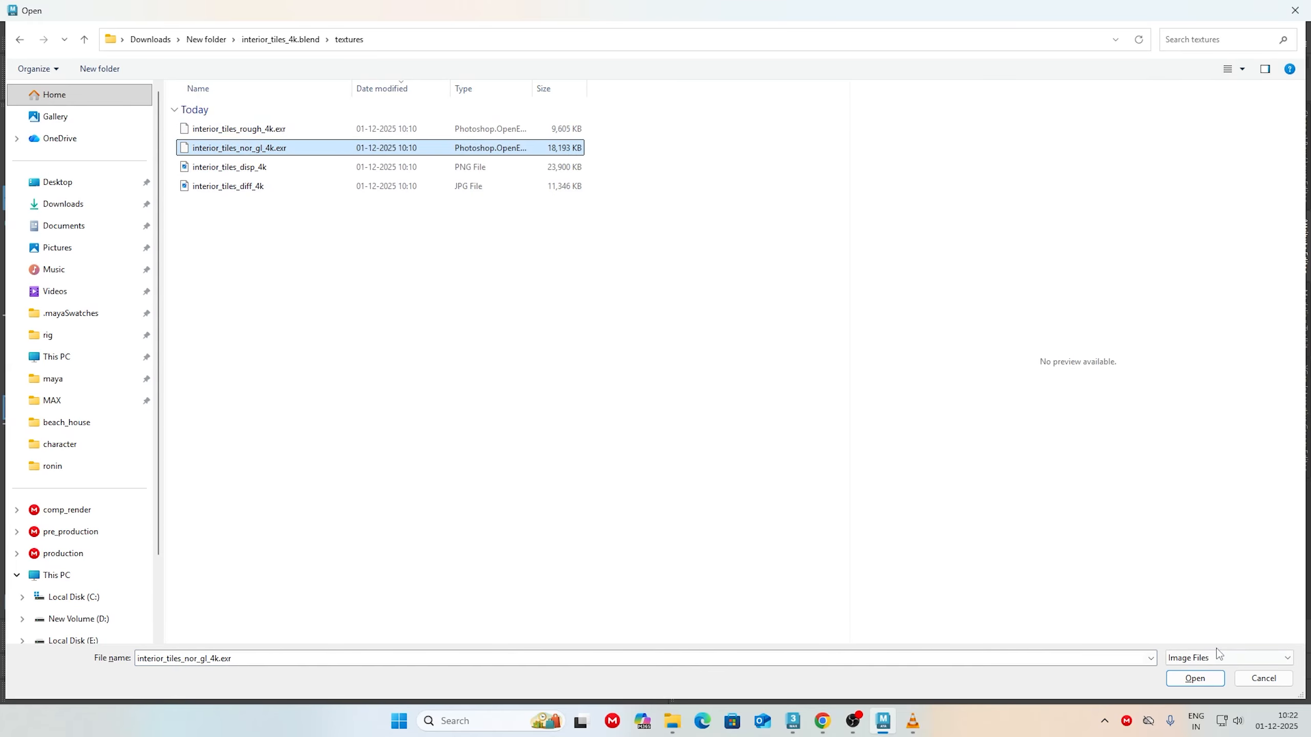
{"action": "left_click", "coordinate": [1195, 678]}
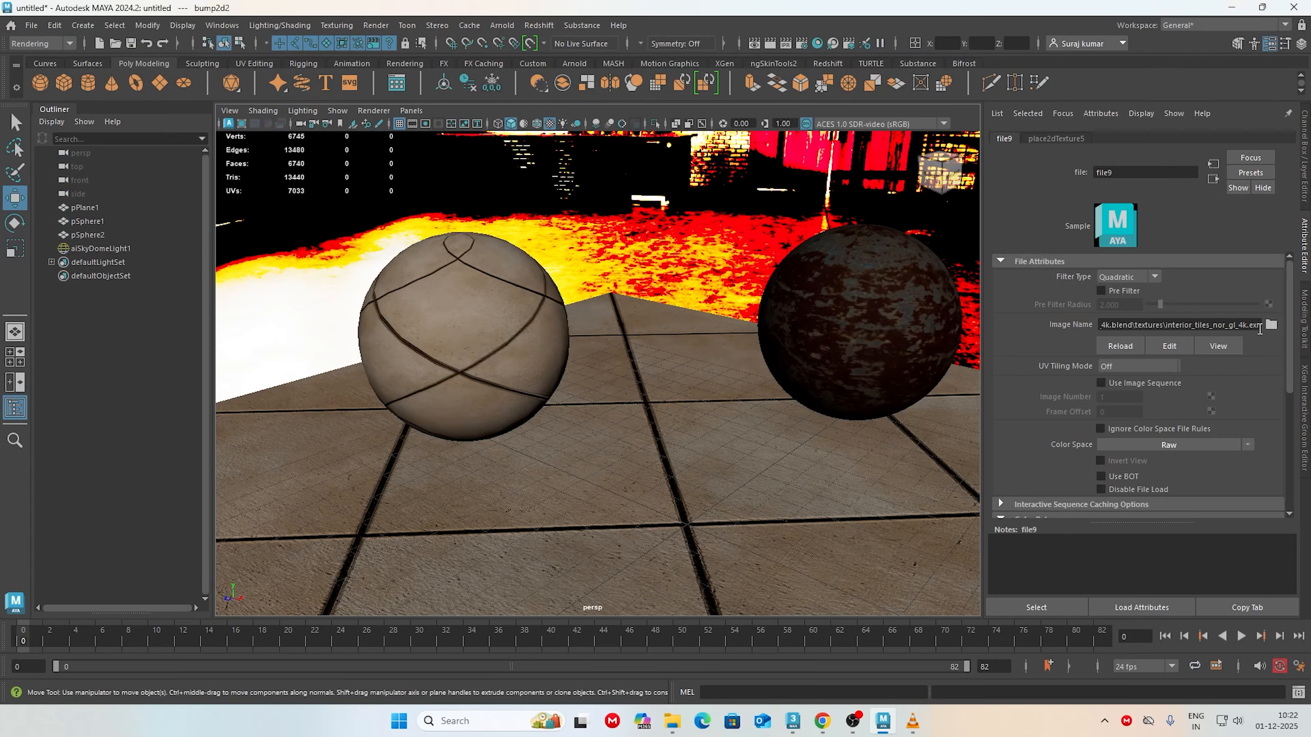
{"action": "scroll", "coordinate": [1251, 454], "scroll_direction": "down", "scroll_amount": 5}
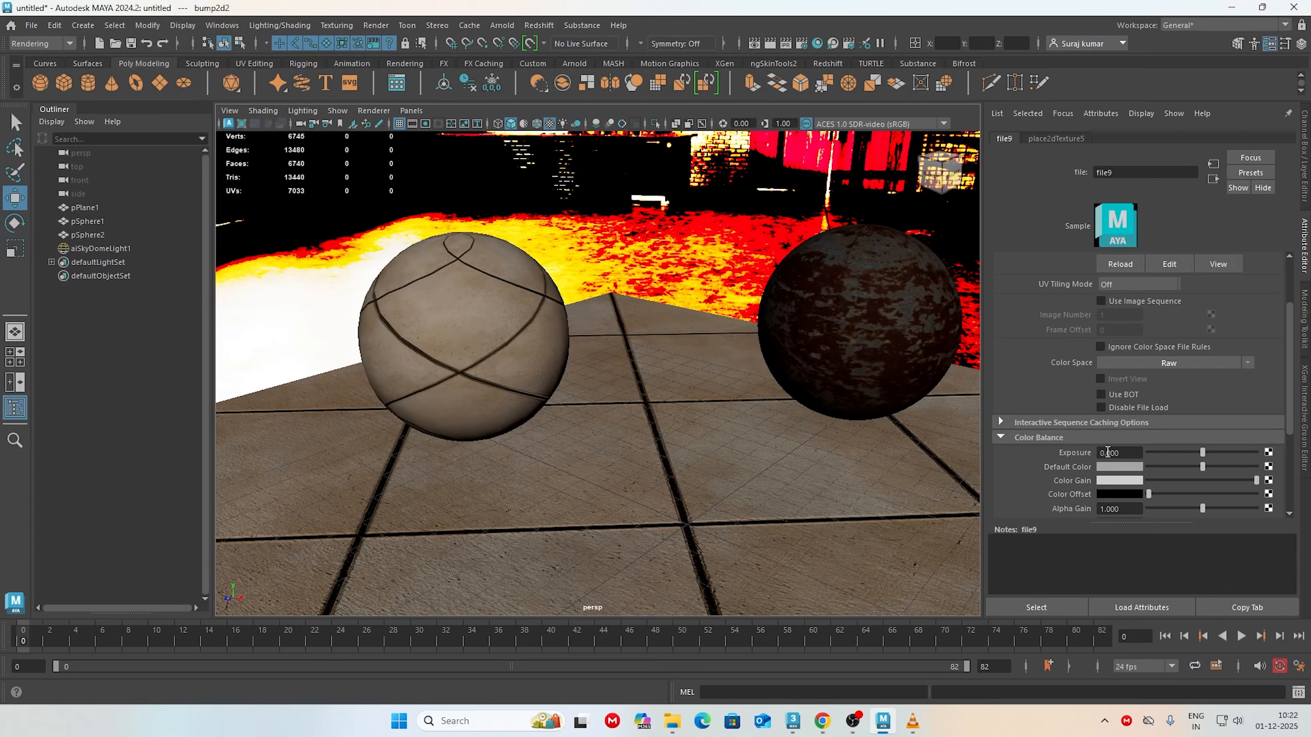
{"action": "scroll", "coordinate": [1110, 404], "scroll_direction": "up", "scroll_amount": 3}
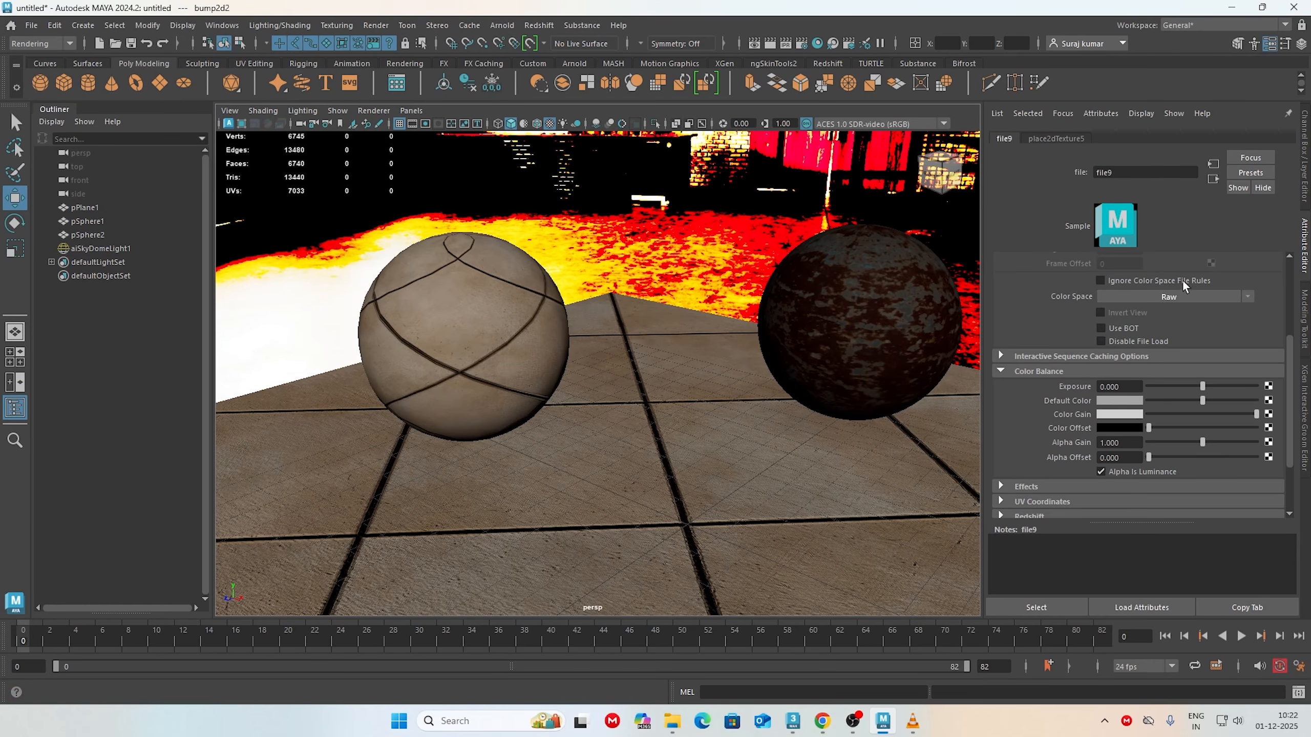
{"action": "scroll", "coordinate": [1139, 482], "scroll_direction": "up", "scroll_amount": 2}
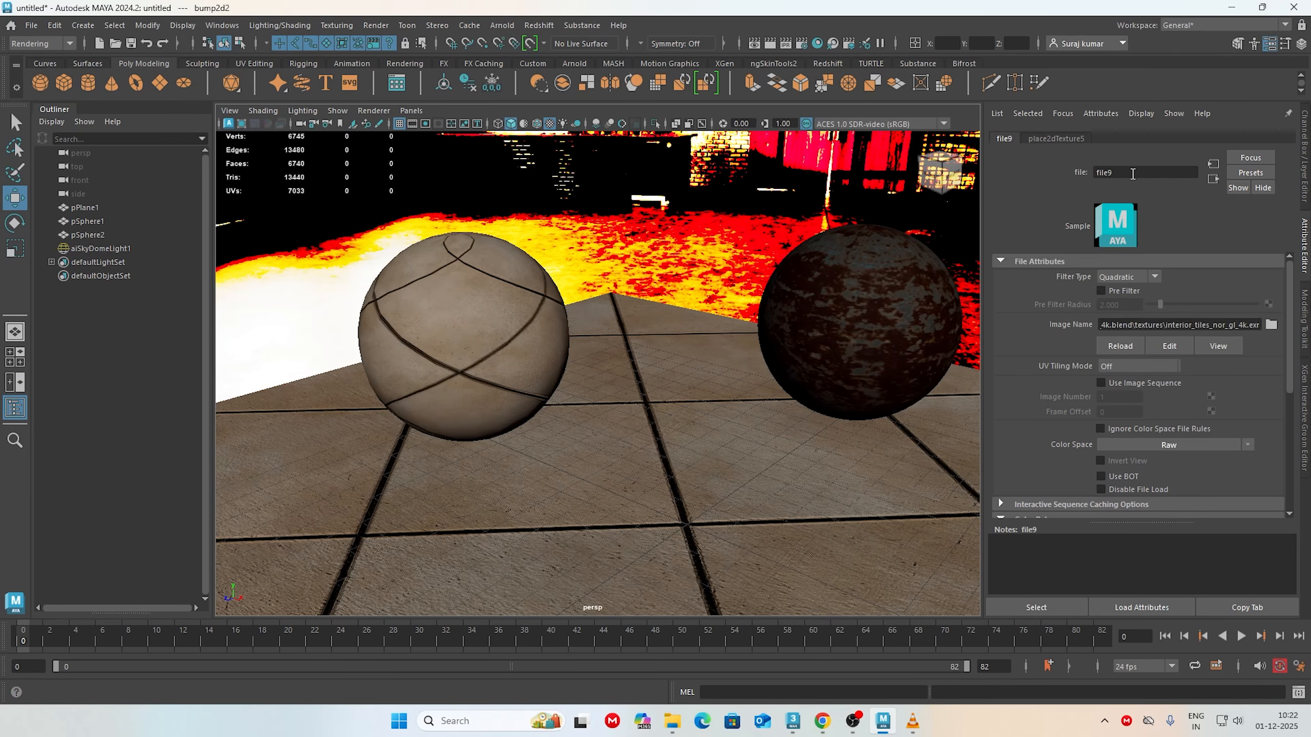
Step: Add a file texture to the displacement of the floor material's shading group on the left sphere
{"action": "left_click", "coordinate": [490, 318]}
{"action": "right_click", "coordinate": [485, 314]}
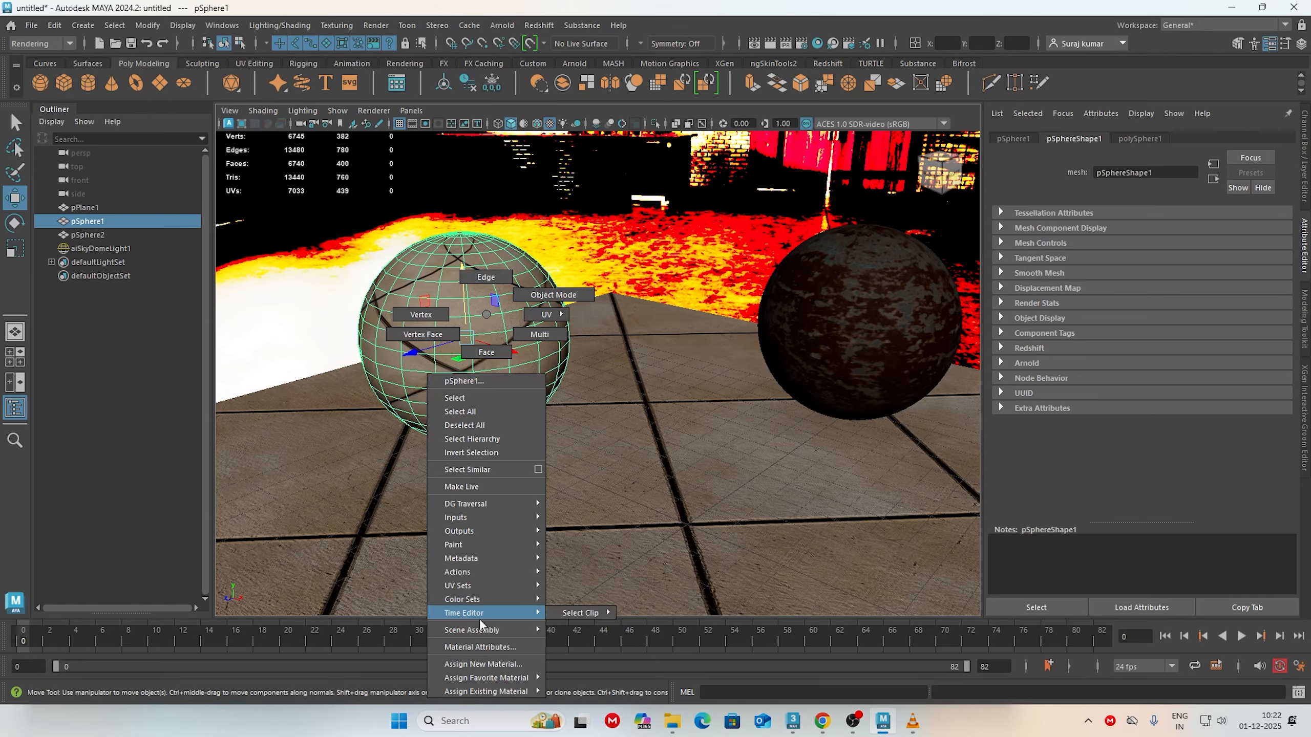
{"action": "left_click", "coordinate": [479, 646]}
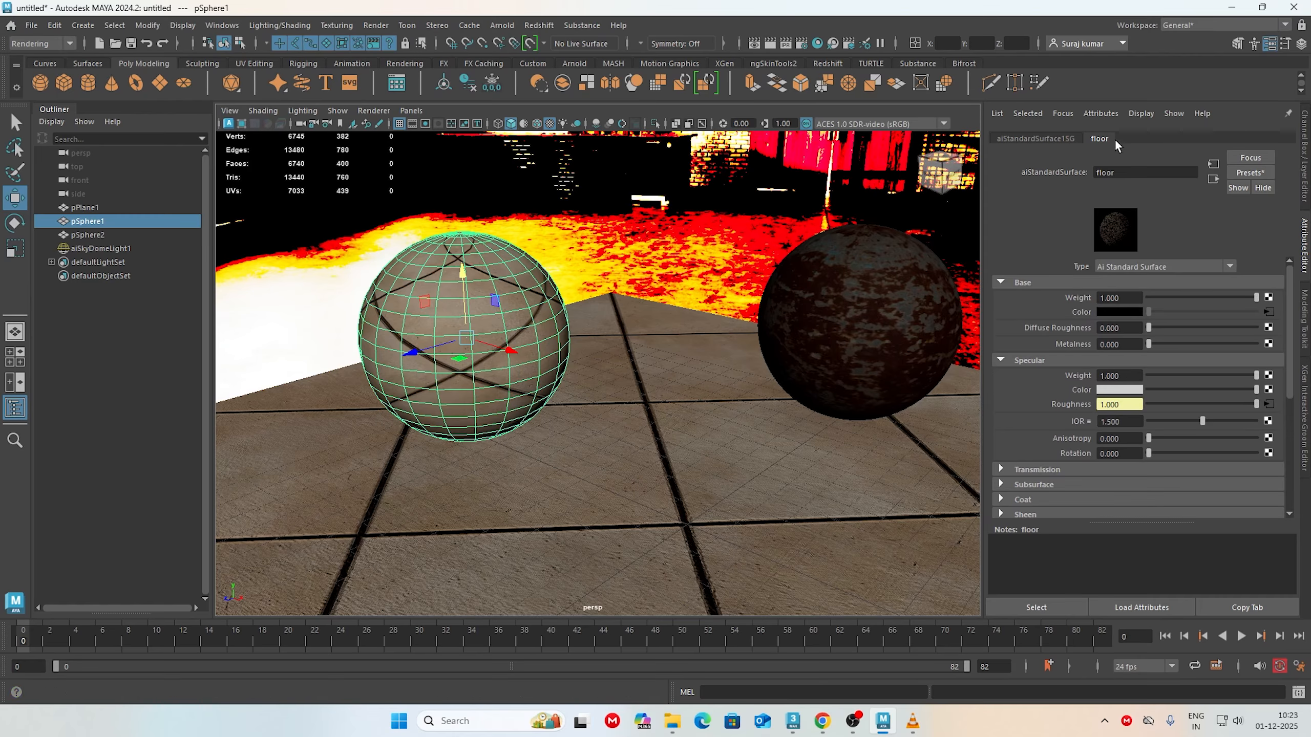
{"action": "right_click_drag", "start_coordinate": [494, 259], "coordinate": [499, 597]}
{"action": "left_click", "coordinate": [1050, 141]}
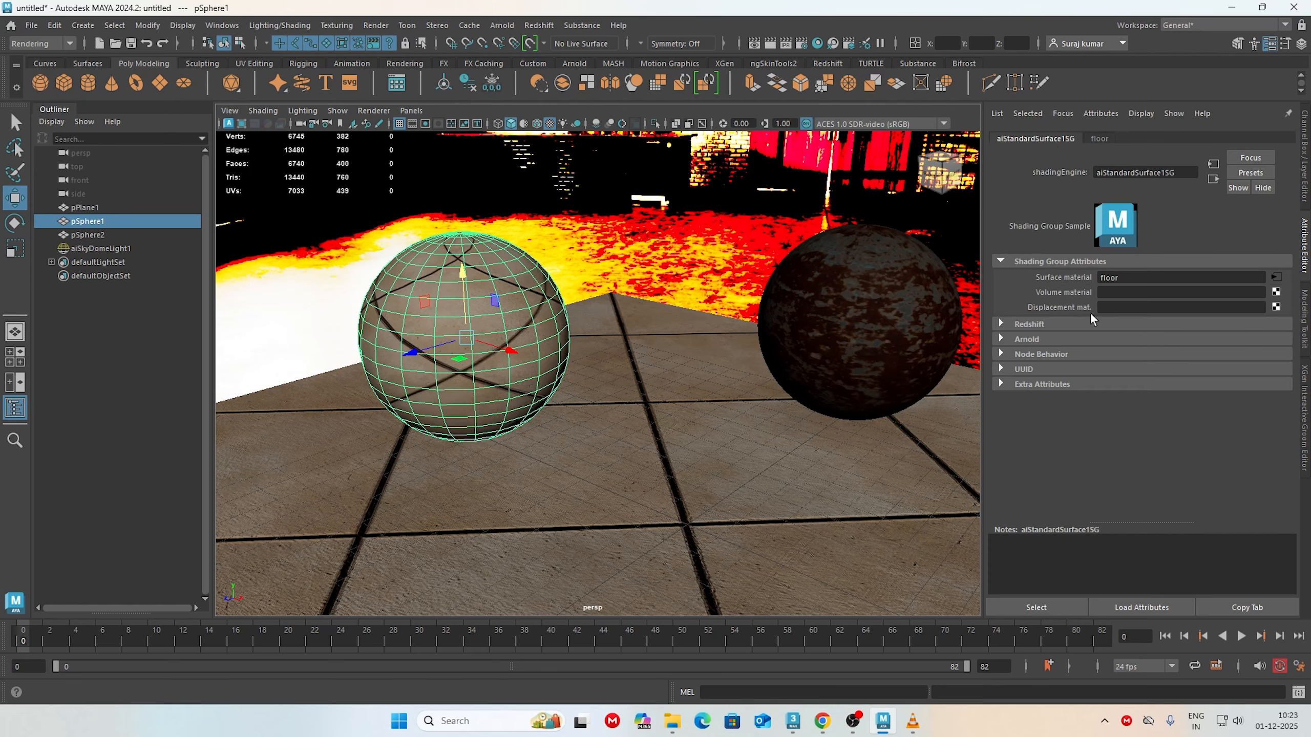
{"action": "left_click", "coordinate": [1275, 307]}
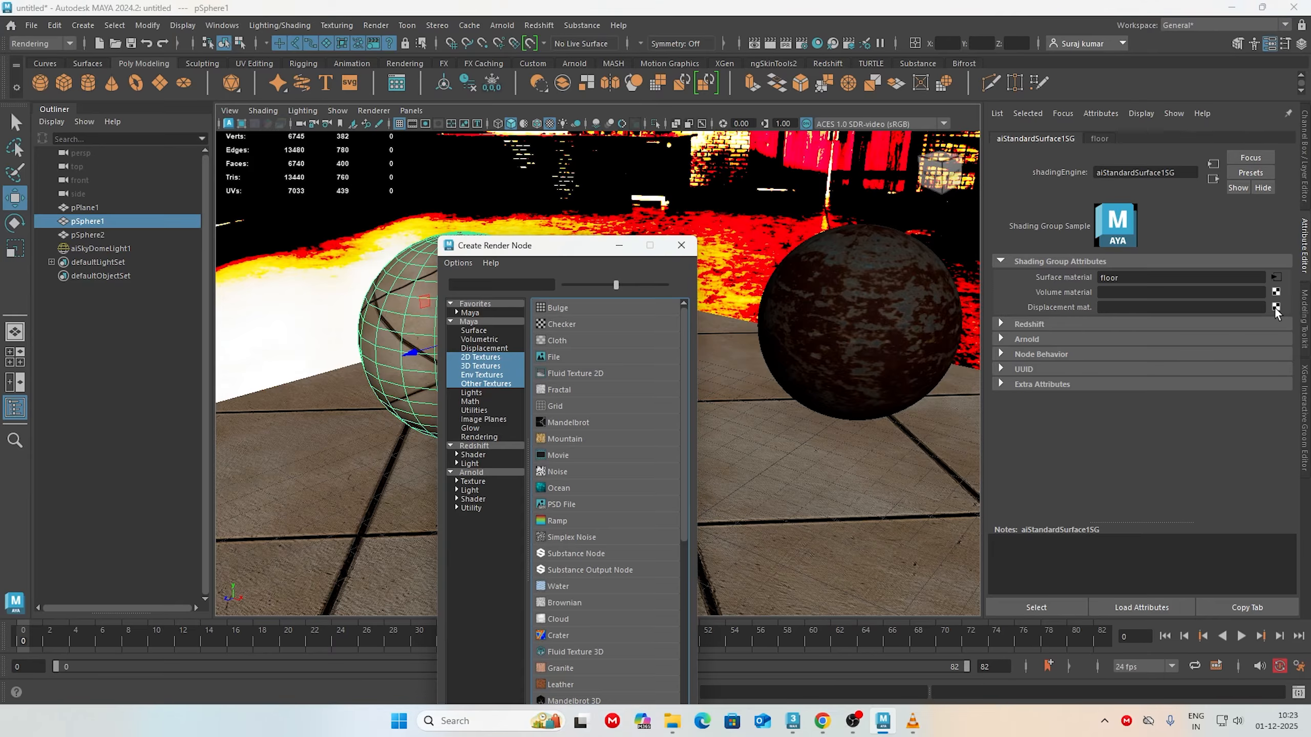
{"action": "left_click", "coordinate": [550, 357]}
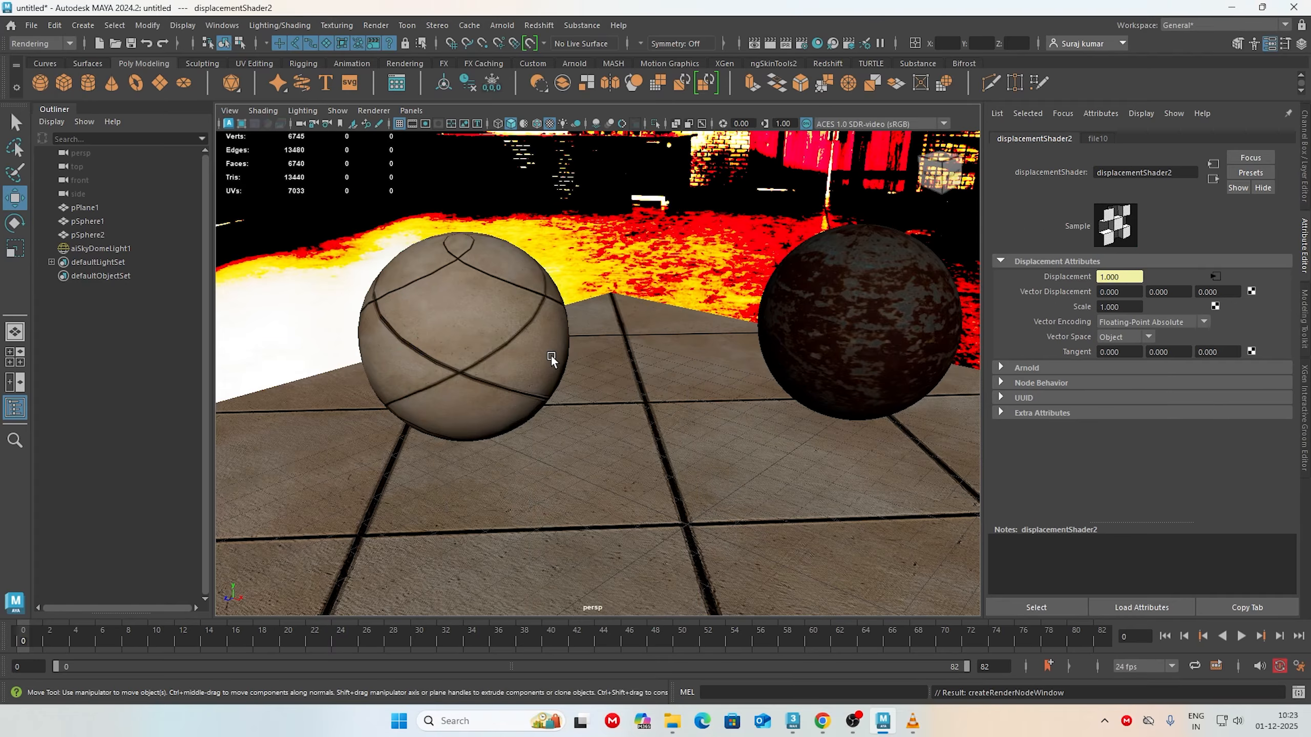
Step: Load interior_tiles_disp_4k from the interior tiles textures folder as the floor displacement texture's image
{"action": "left_click", "coordinate": [1214, 276]}
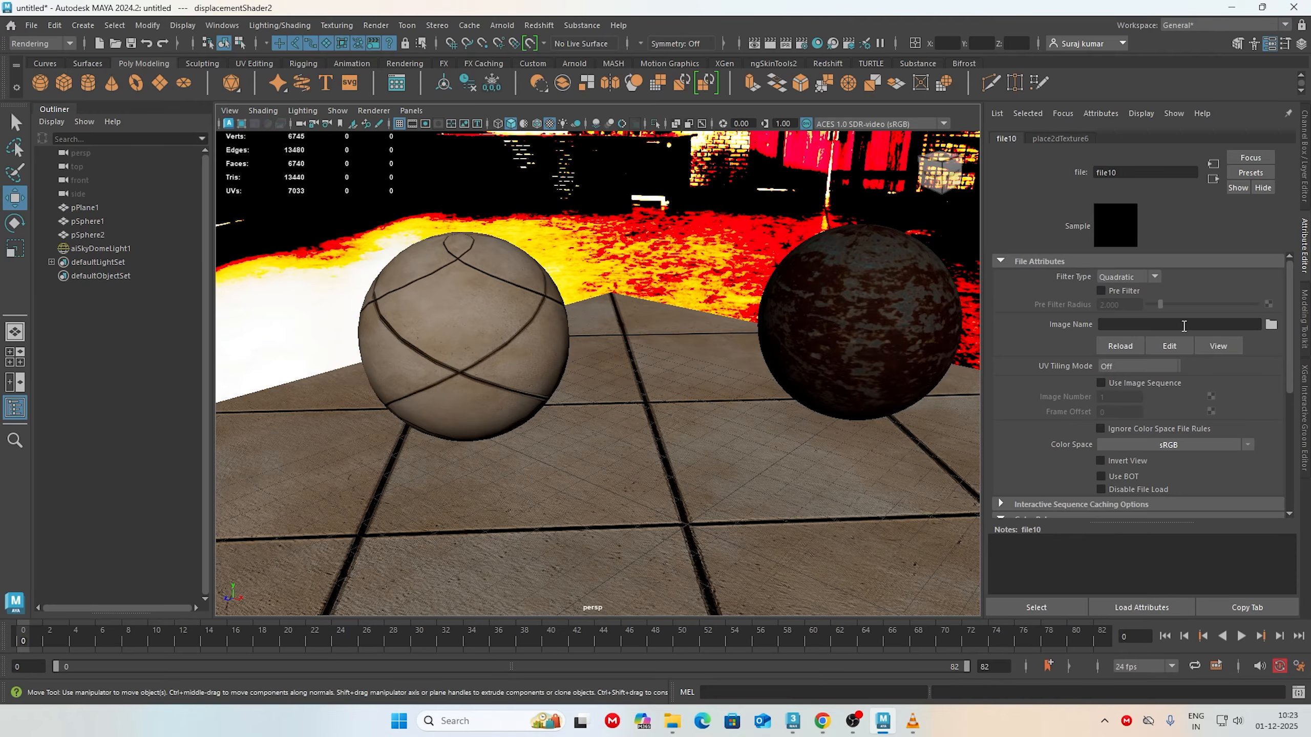
{"action": "left_click", "coordinate": [1271, 325]}
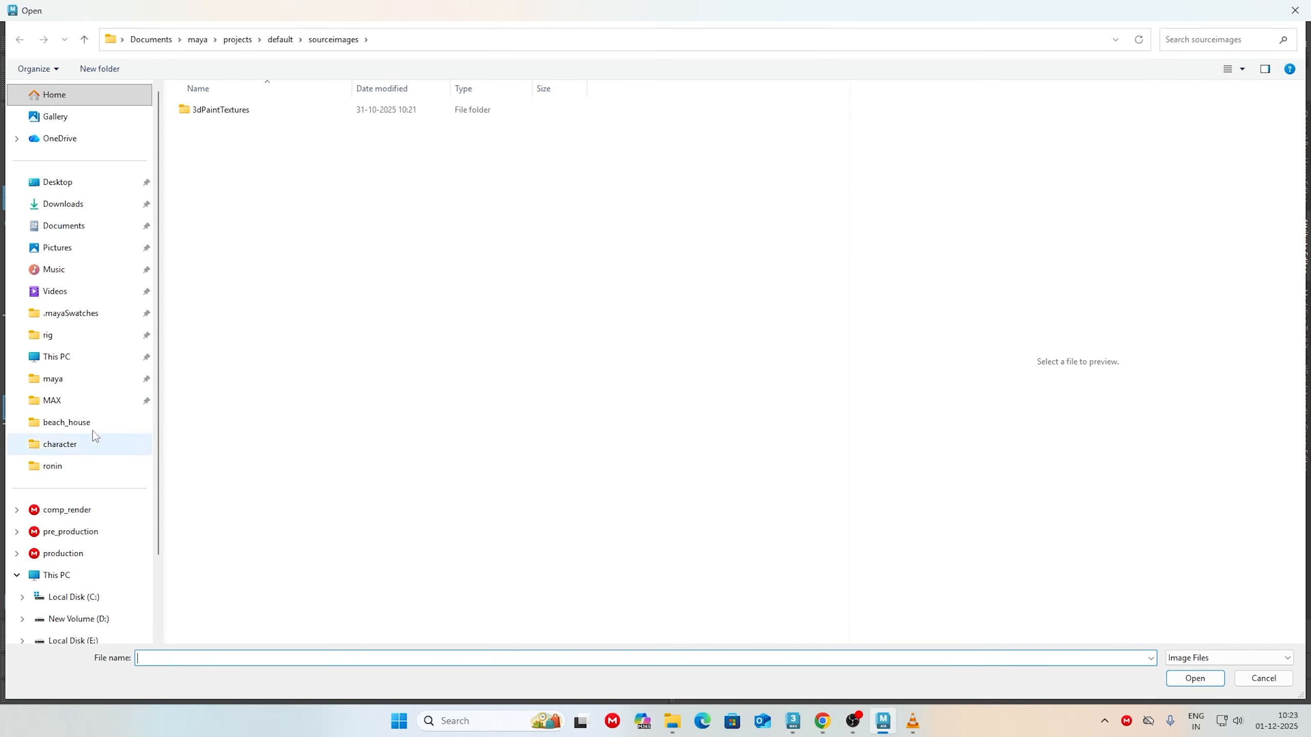
{"action": "key", "text": "ctrl+v"}
{"action": "key", "text": "Return"}
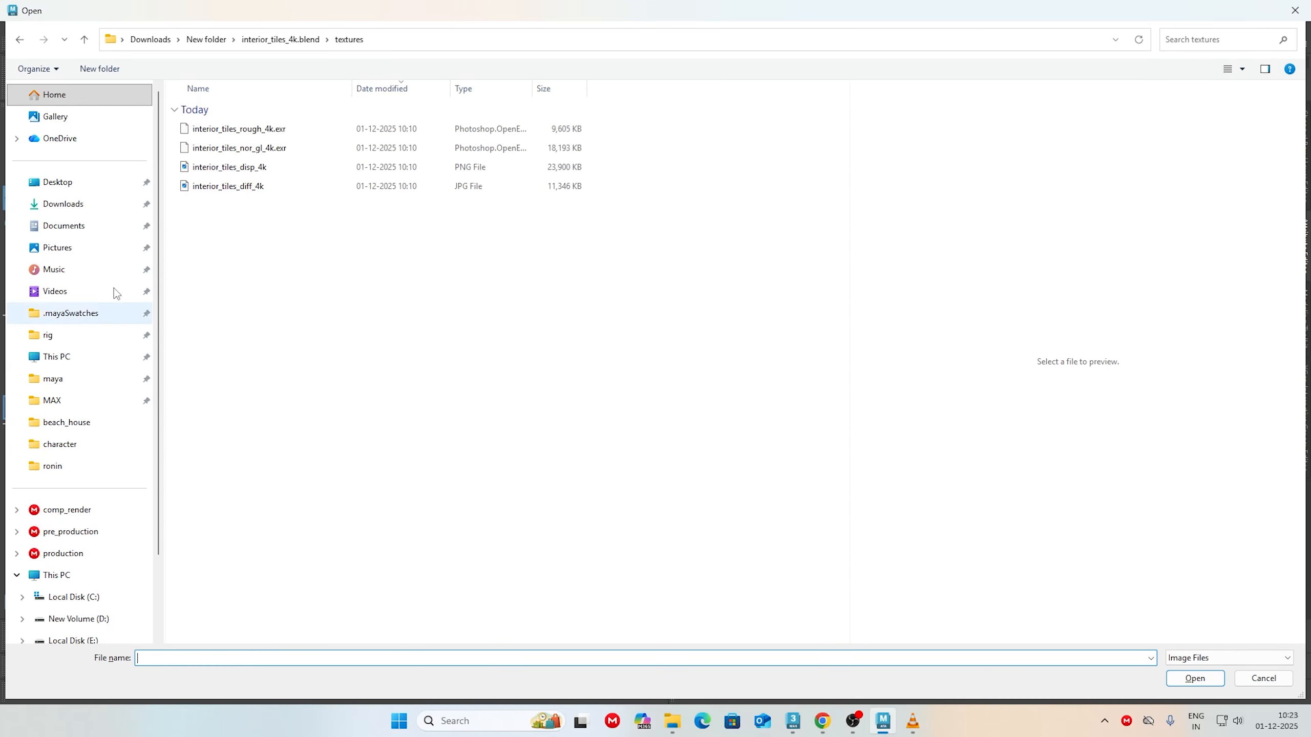
{"action": "left_click", "coordinate": [253, 168]}
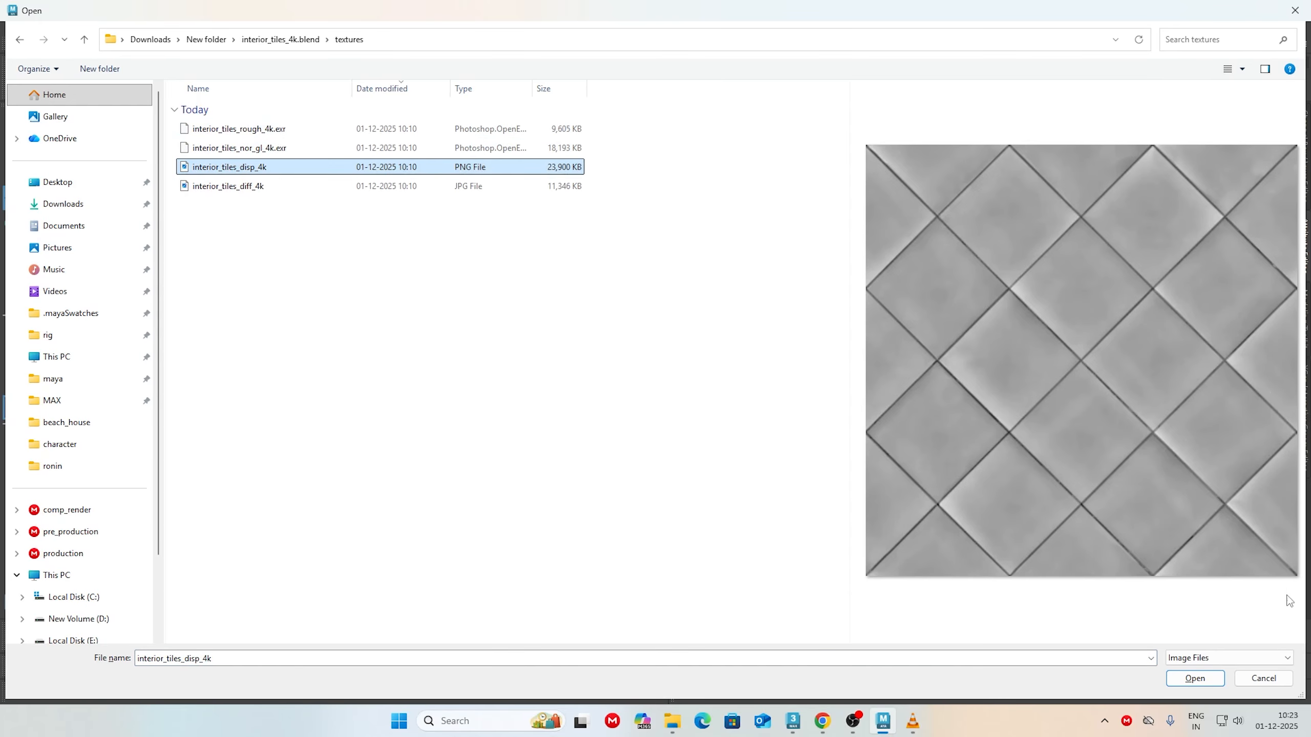
{"action": "left_click", "coordinate": [1170, 678]}
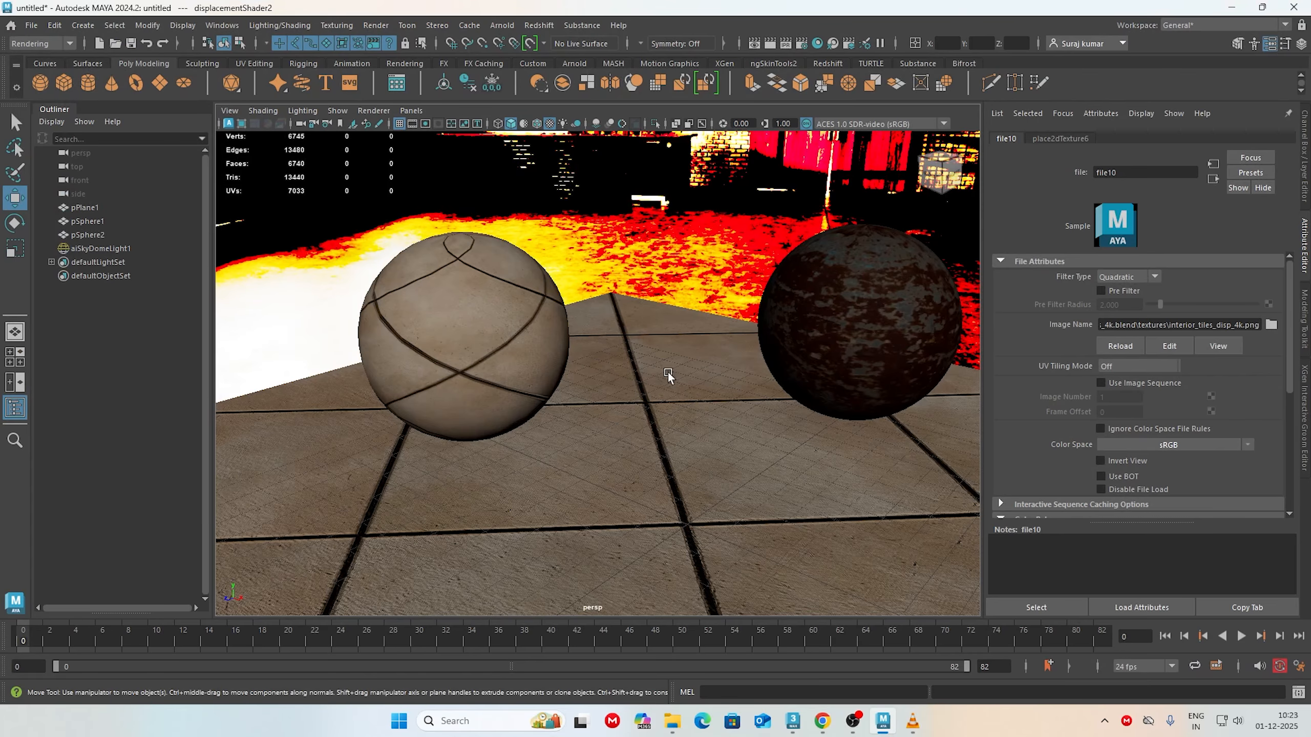
Step: Check the color space and Color Balance settings of the displacement texture on the rusty metal sphere
{"action": "left_click_drag", "start_coordinate": [667, 374], "coordinate": [634, 424], "text": "alt"}
{"action": "left_click", "coordinate": [808, 321]}
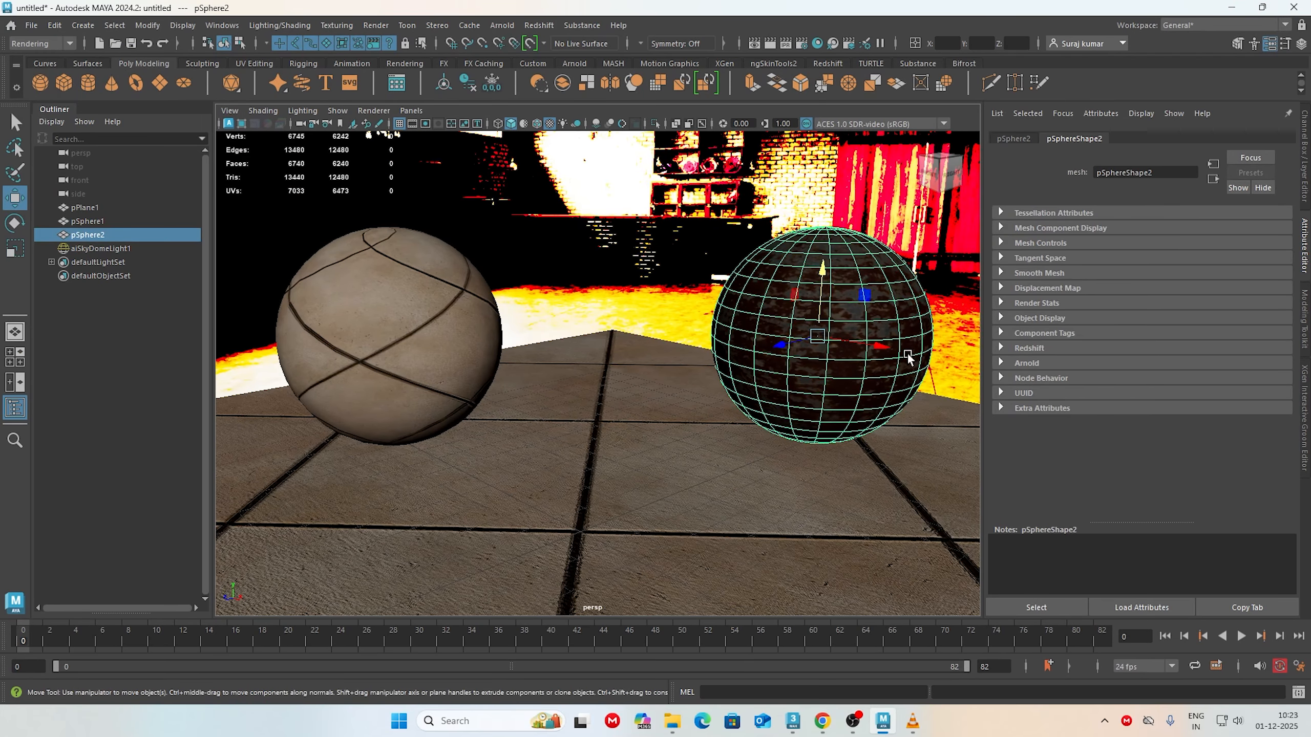
{"action": "mouse_move", "coordinate": [907, 353]}
{"action": "right_mouse_down"}
{"action": "mouse_move", "coordinate": [870, 468]}
{"action": "mouse_move", "coordinate": [867, 632]}
{"action": "right_mouse_up"}
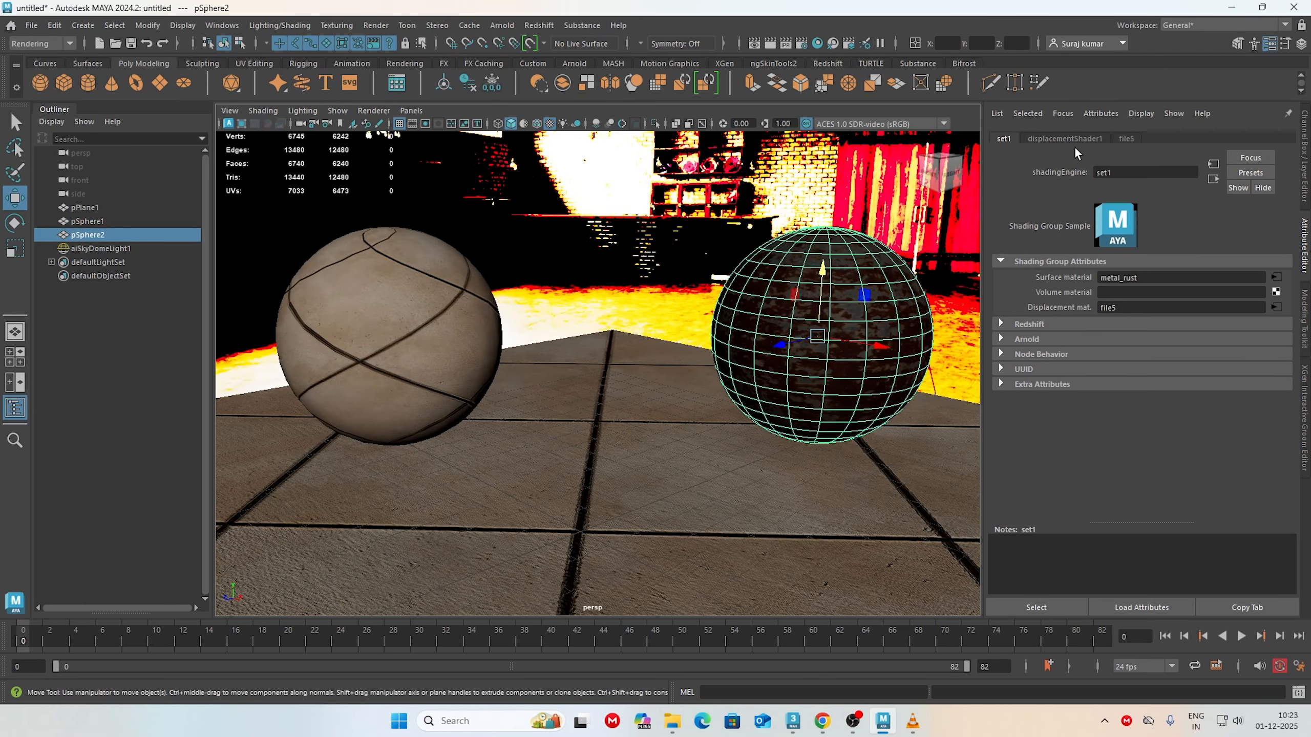
{"action": "left_click", "coordinate": [1059, 139]}
{"action": "left_click", "coordinate": [1126, 138]}
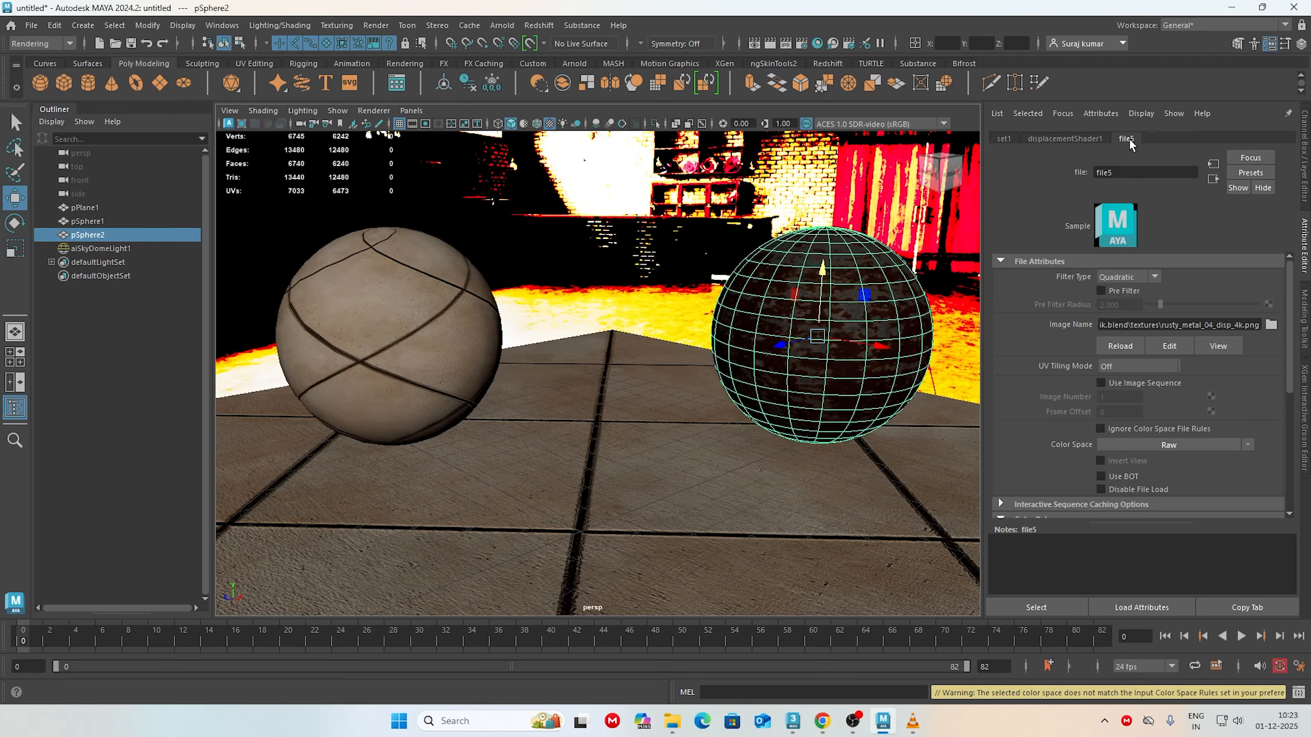
{"action": "scroll", "coordinate": [1145, 468], "scroll_direction": "down", "scroll_amount": 5}
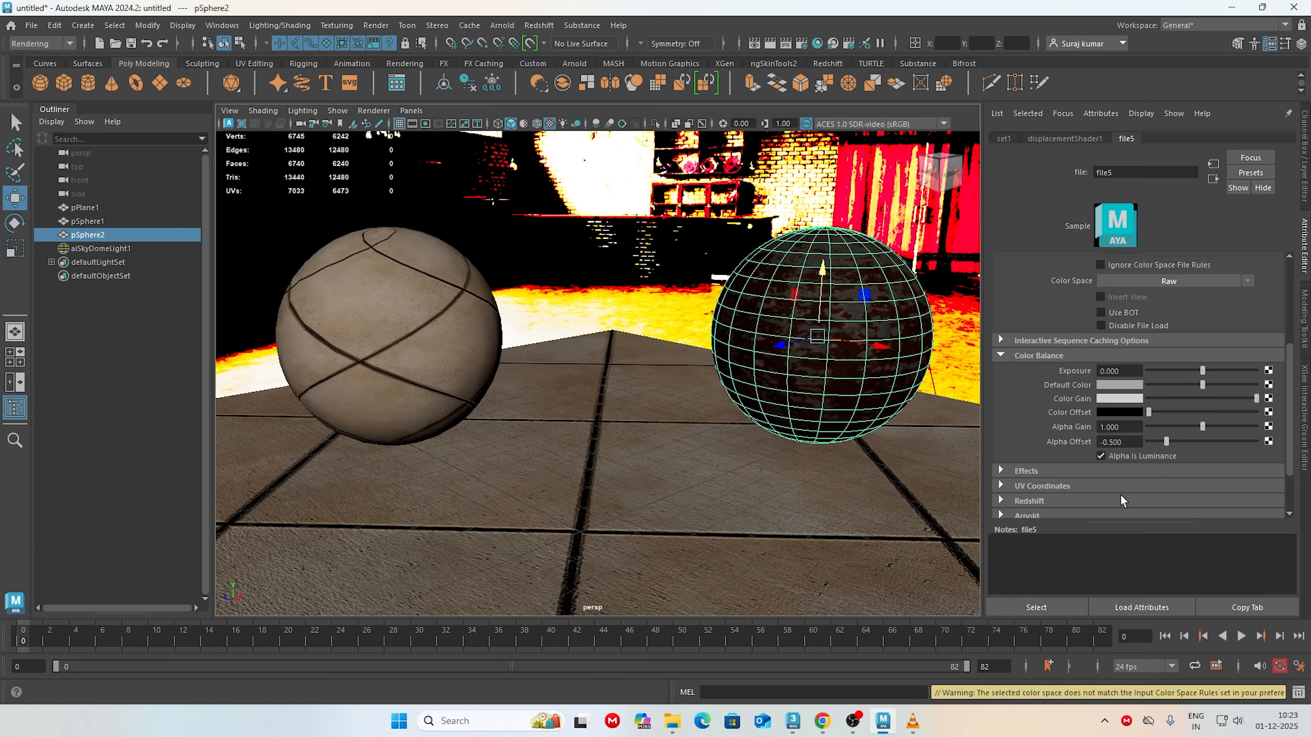
Step: Set the color space of the left sphere's floor displacement texture to Raw
{"action": "left_click", "coordinate": [362, 352]}
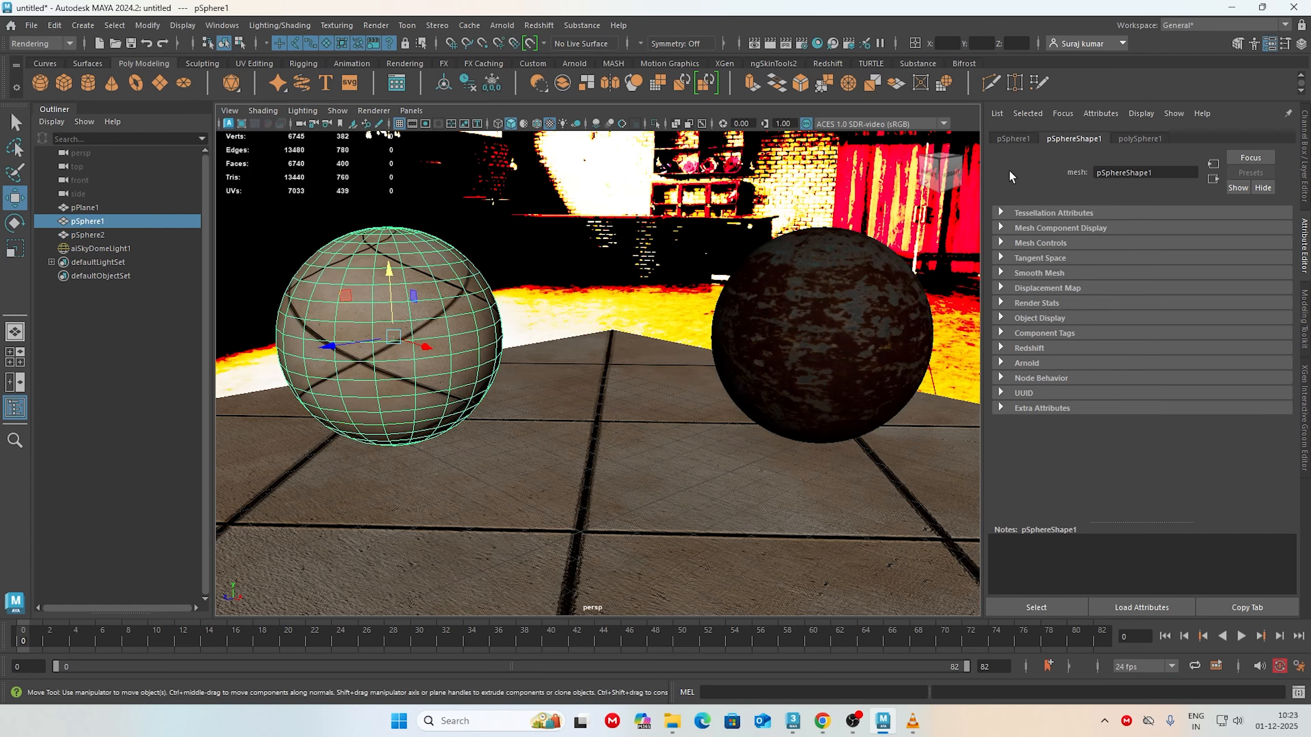
{"action": "right_click_drag", "start_coordinate": [380, 309], "coordinate": [378, 642]}
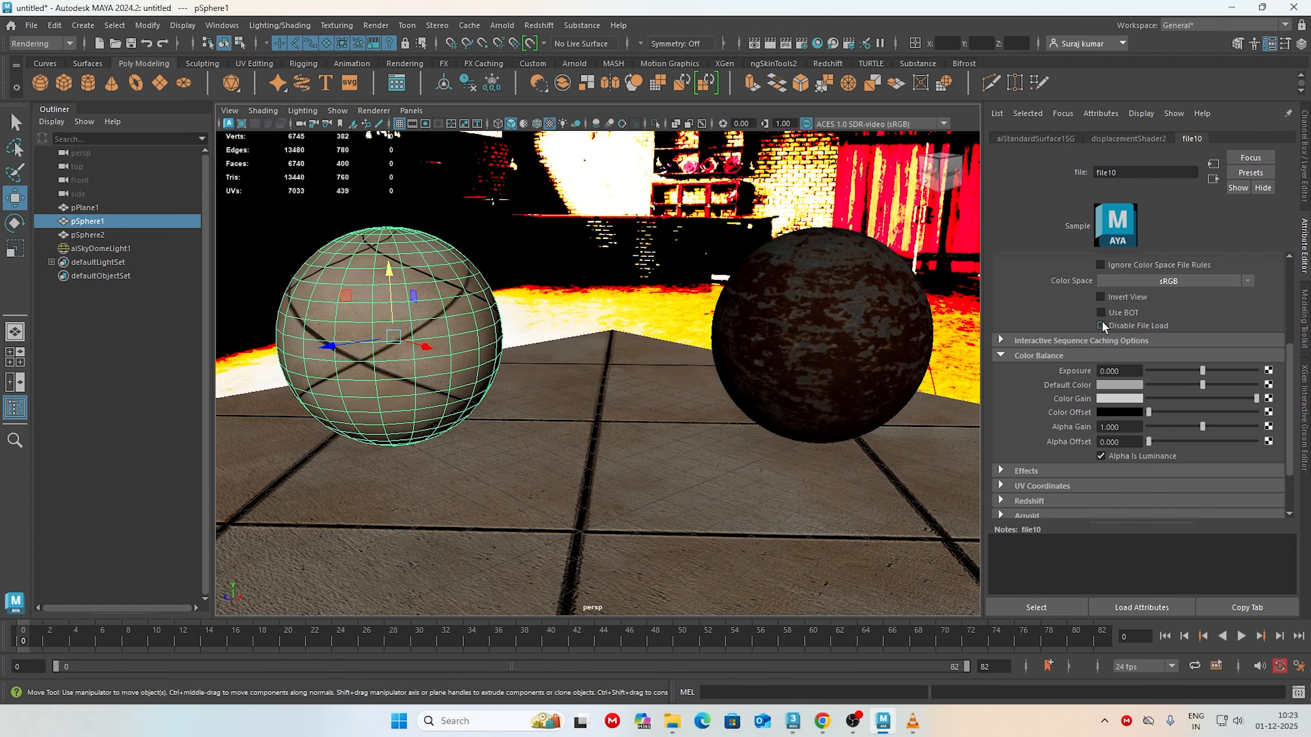
{"action": "left_click", "coordinate": [1104, 140]}
{"action": "left_click", "coordinate": [1033, 139]}
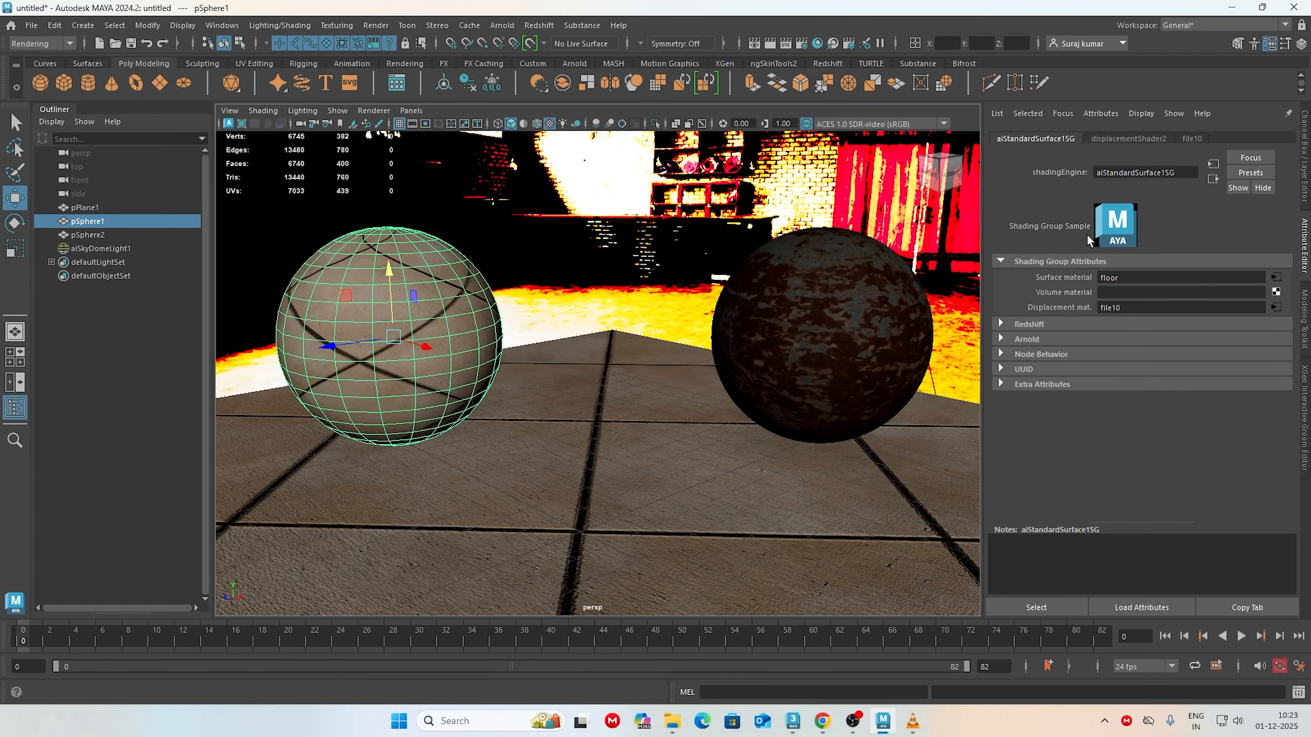
{"action": "left_click", "coordinate": [1275, 306]}
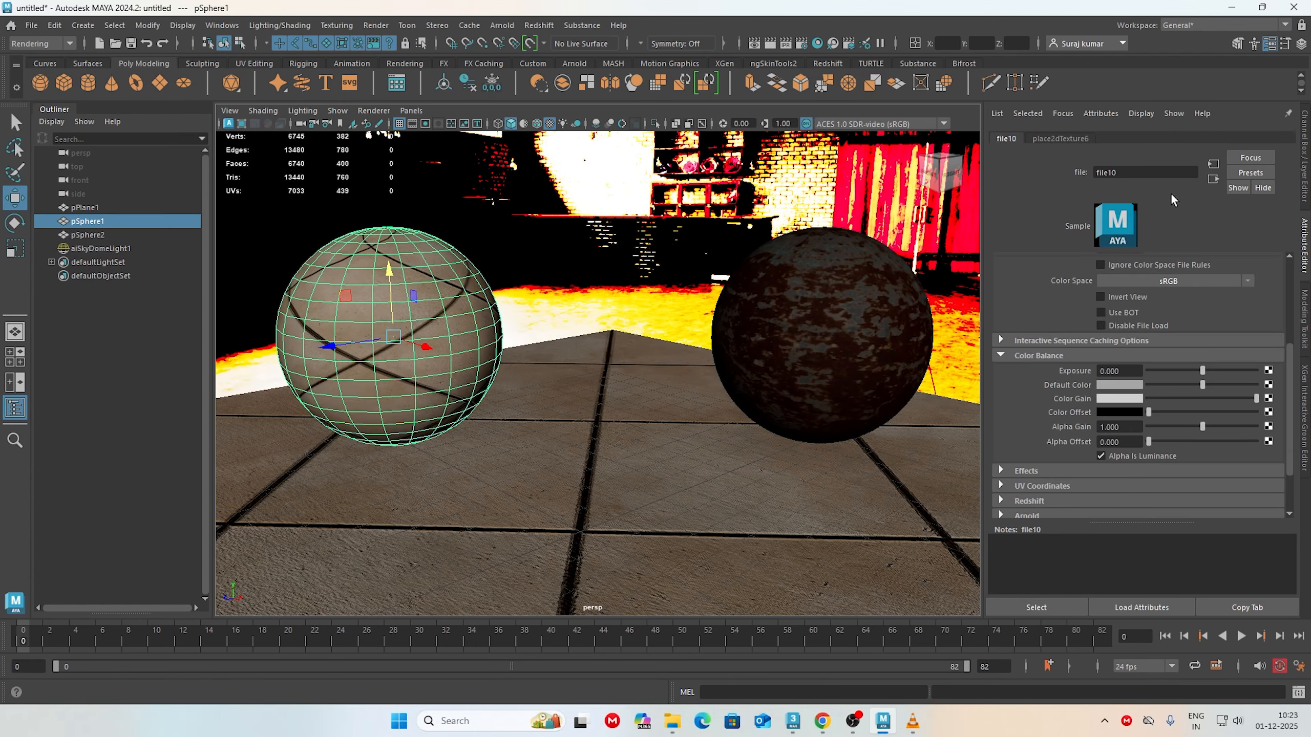
{"action": "left_click", "coordinate": [1160, 279]}
{"action": "mouse_move", "coordinate": [1220, 310]}
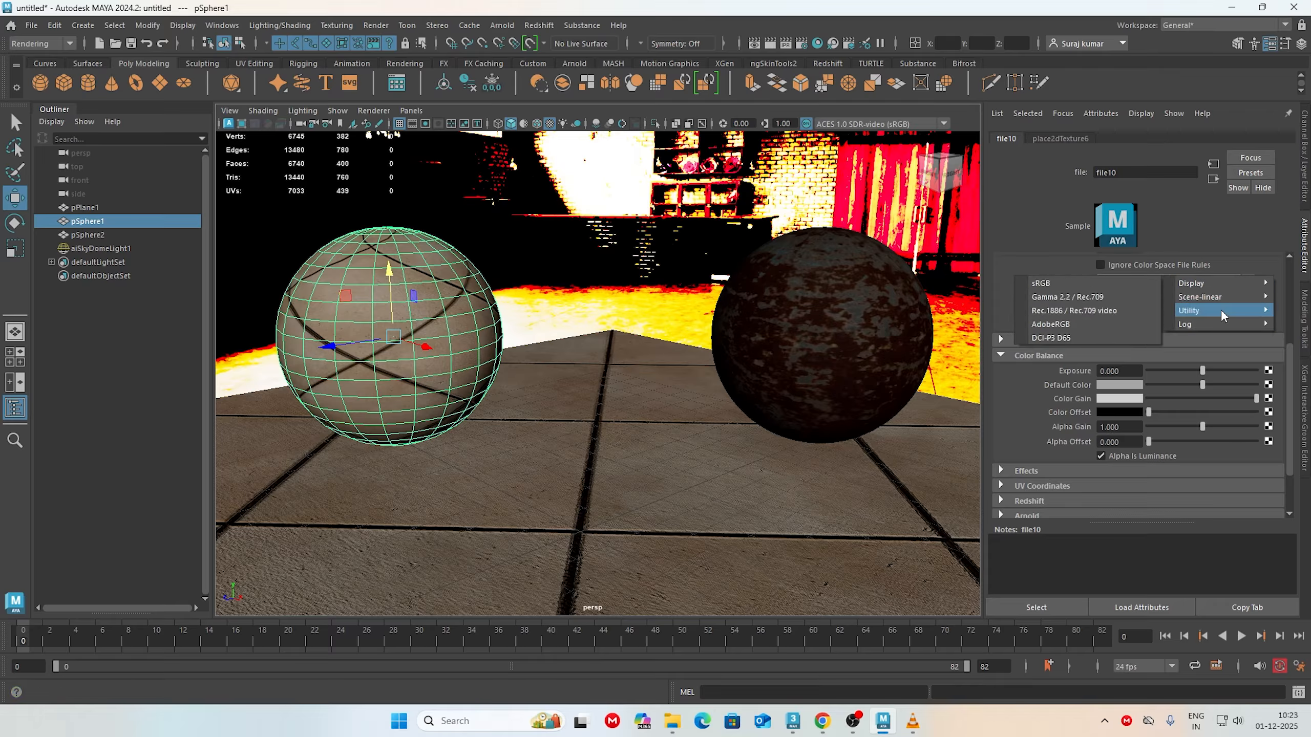
{"action": "left_click", "coordinate": [1122, 310]}
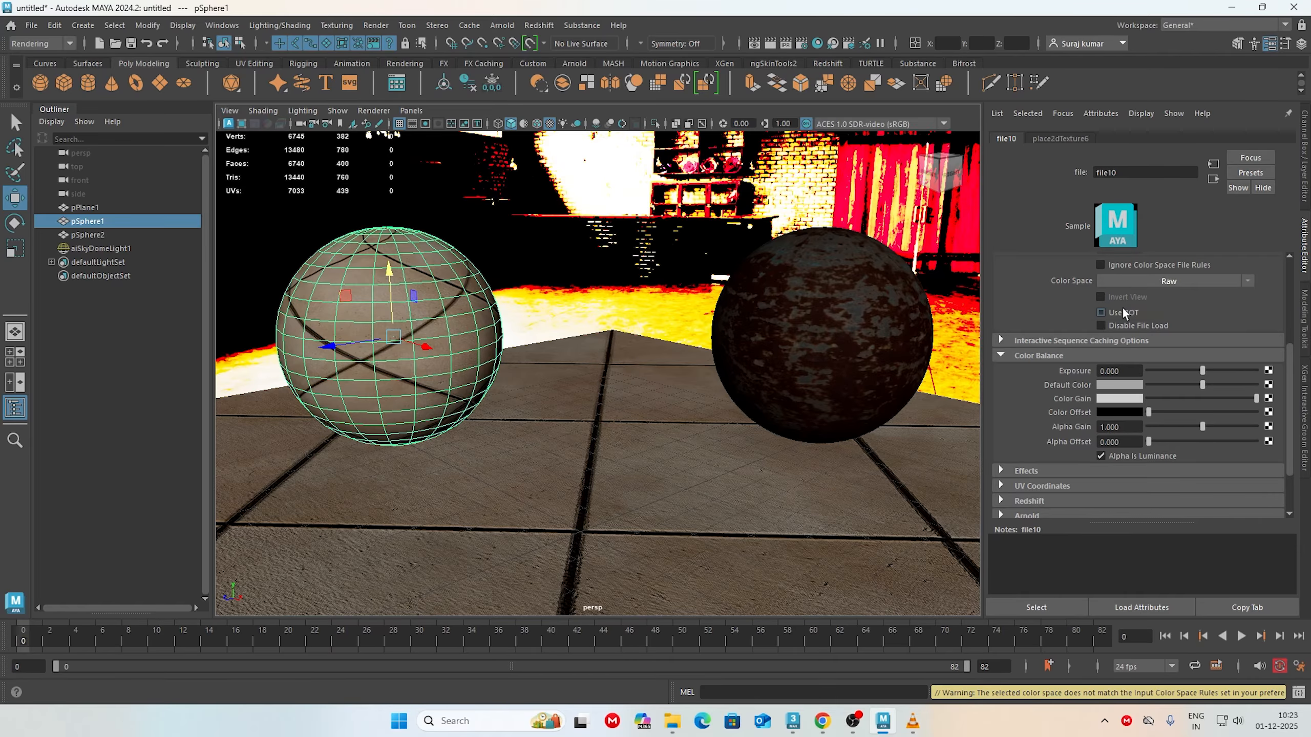
Step: Render the scene in Arnold RenderView and examine the displaced left sphere from several angles
{"action": "left_click_drag", "start_coordinate": [832, 424], "coordinate": [572, 388], "text": "alt"}
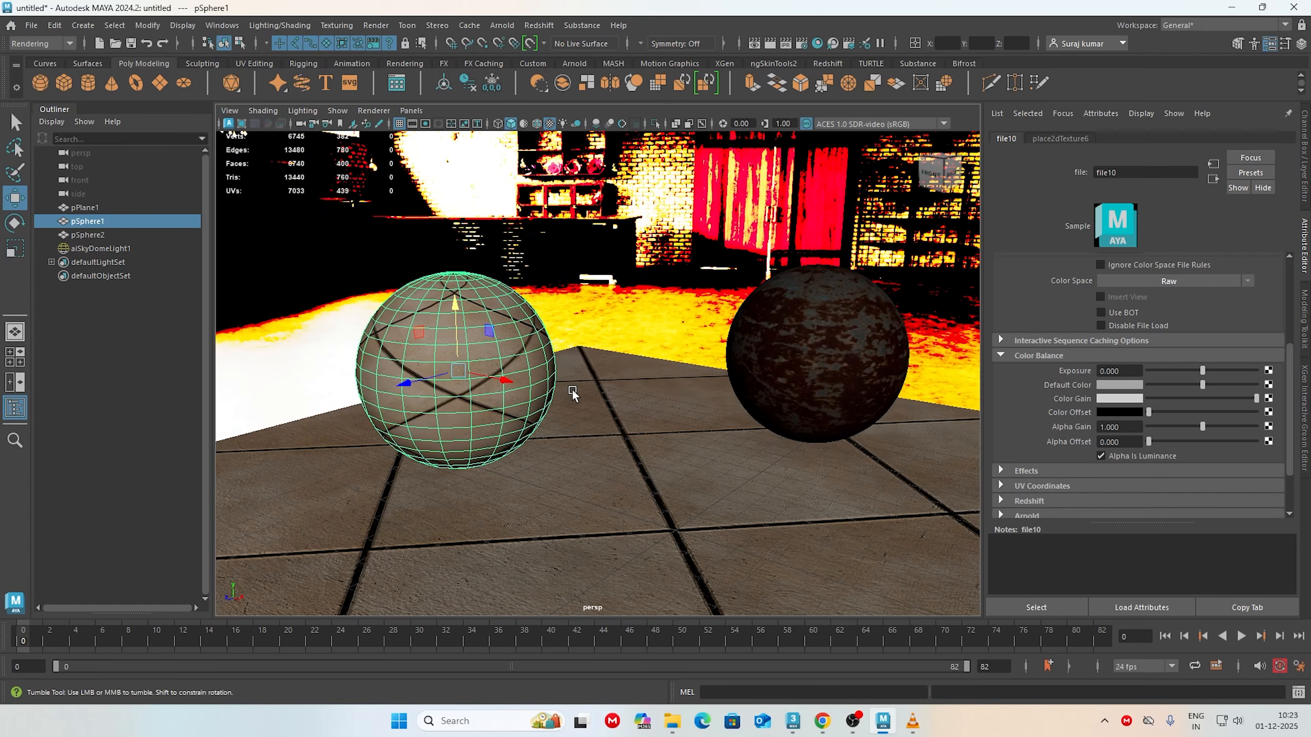
{"action": "left_click", "coordinate": [502, 24]}
{"action": "left_click", "coordinate": [539, 52]}
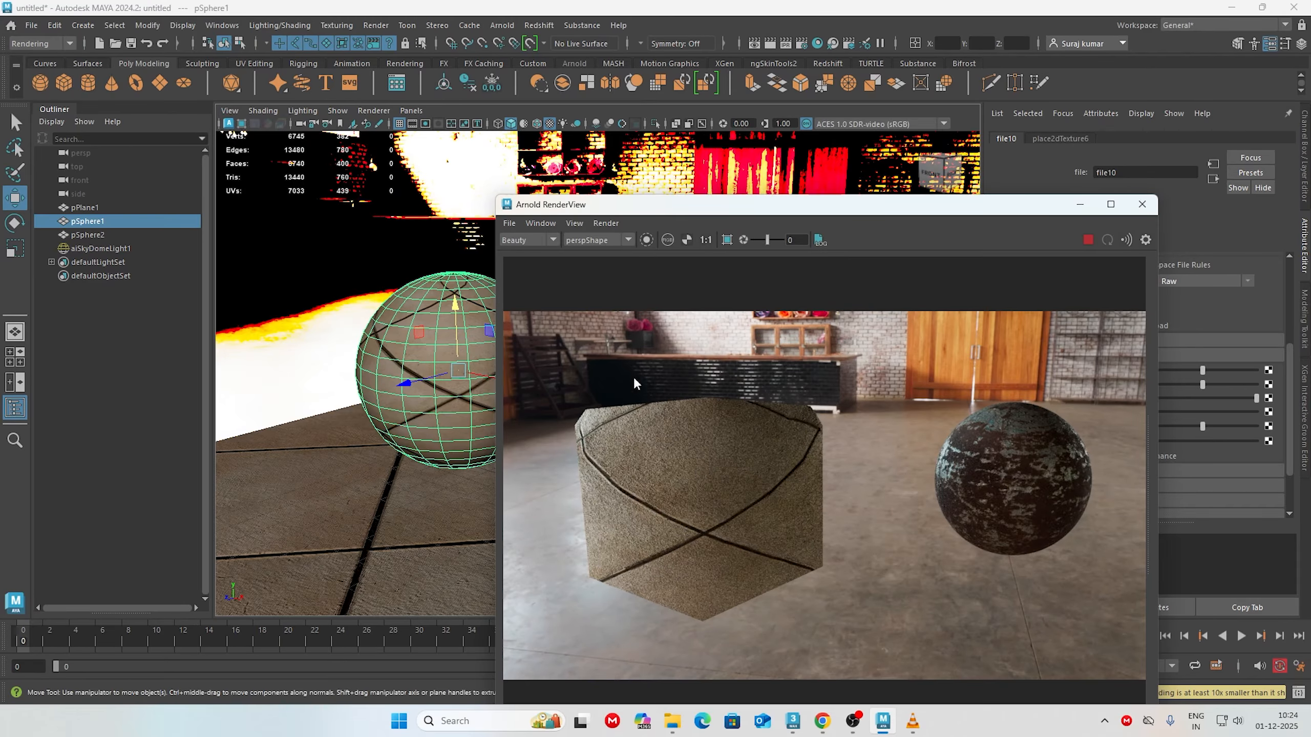
{"action": "right_click_drag", "start_coordinate": [405, 520], "coordinate": [123, 450], "text": "alt"}
{"action": "middle_click_drag", "start_coordinate": [470, 478], "coordinate": [389, 462], "text": "alt"}
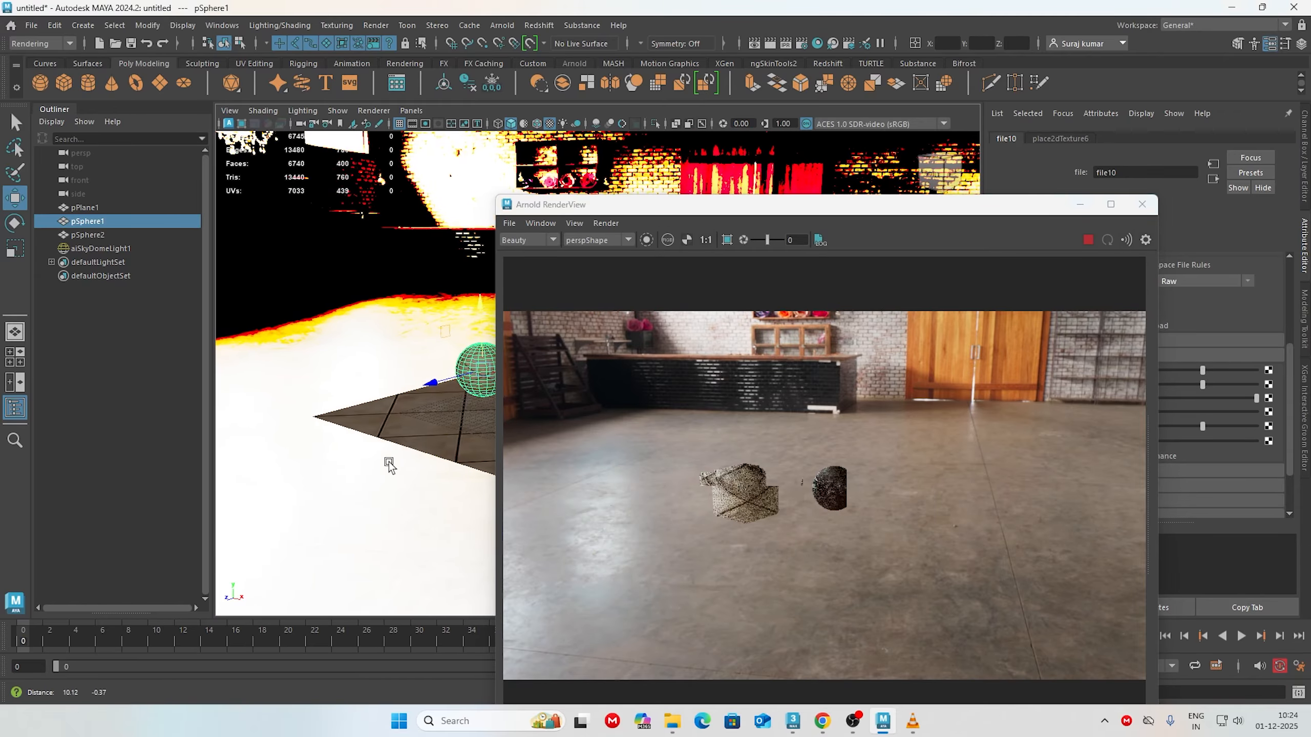
{"action": "mouse_move", "coordinate": [389, 461]}
{"action": "left_mouse_down", "text": "alt"}
{"action": "mouse_move", "coordinate": [398, 532]}
{"action": "mouse_move", "coordinate": [406, 479]}
{"action": "left_mouse_up", "text": "alt"}
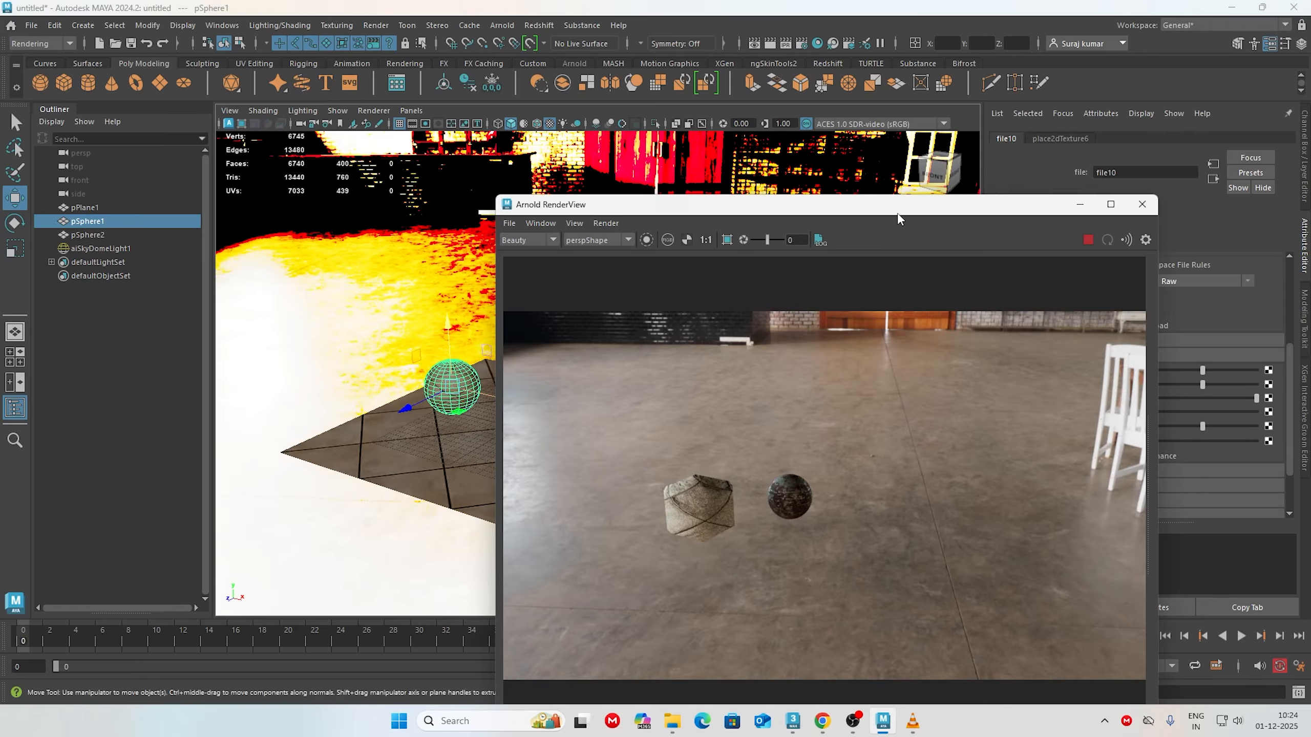
Step: Set the scale of the floor material's displacement shader on the left sphere to 0.01
{"action": "left_click_drag", "start_coordinate": [898, 205], "coordinate": [903, 401]}
{"action": "right_click_drag", "start_coordinate": [450, 368], "coordinate": [455, 648]}
{"action": "left_click", "coordinate": [1276, 307]}
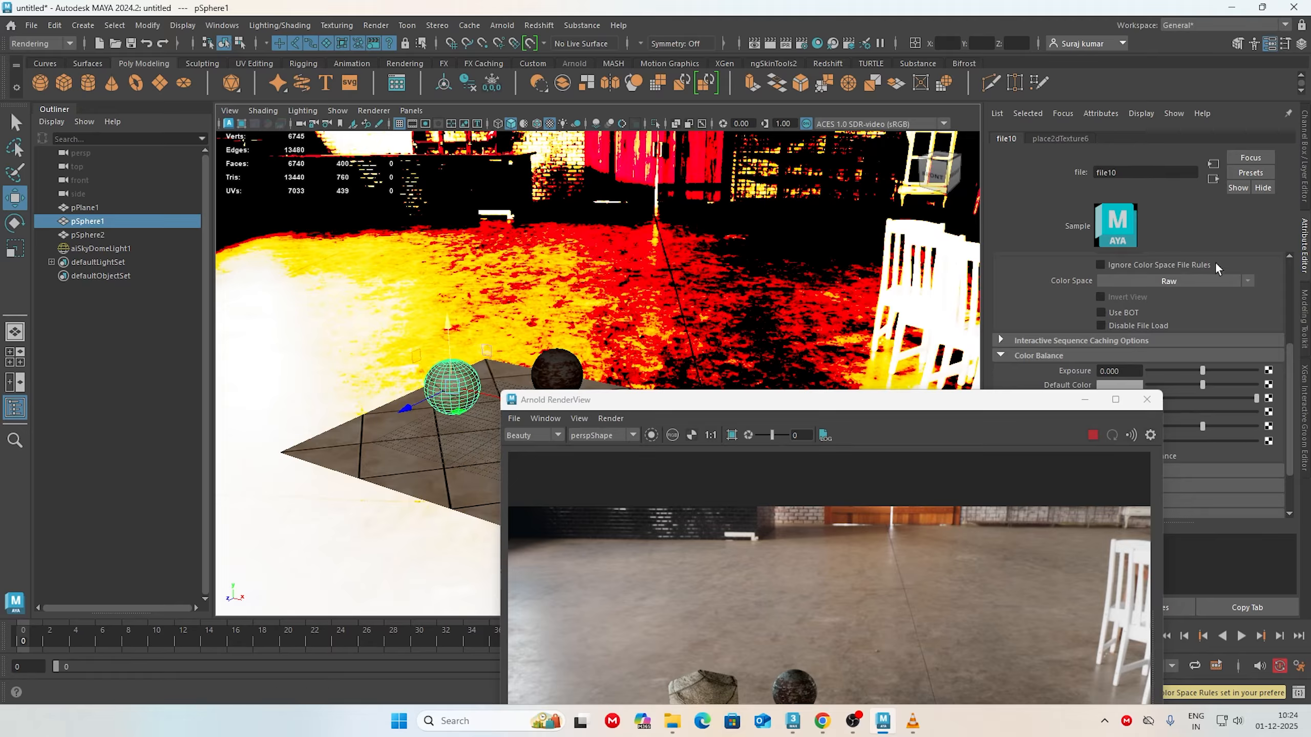
{"action": "left_click", "coordinate": [1213, 179]}
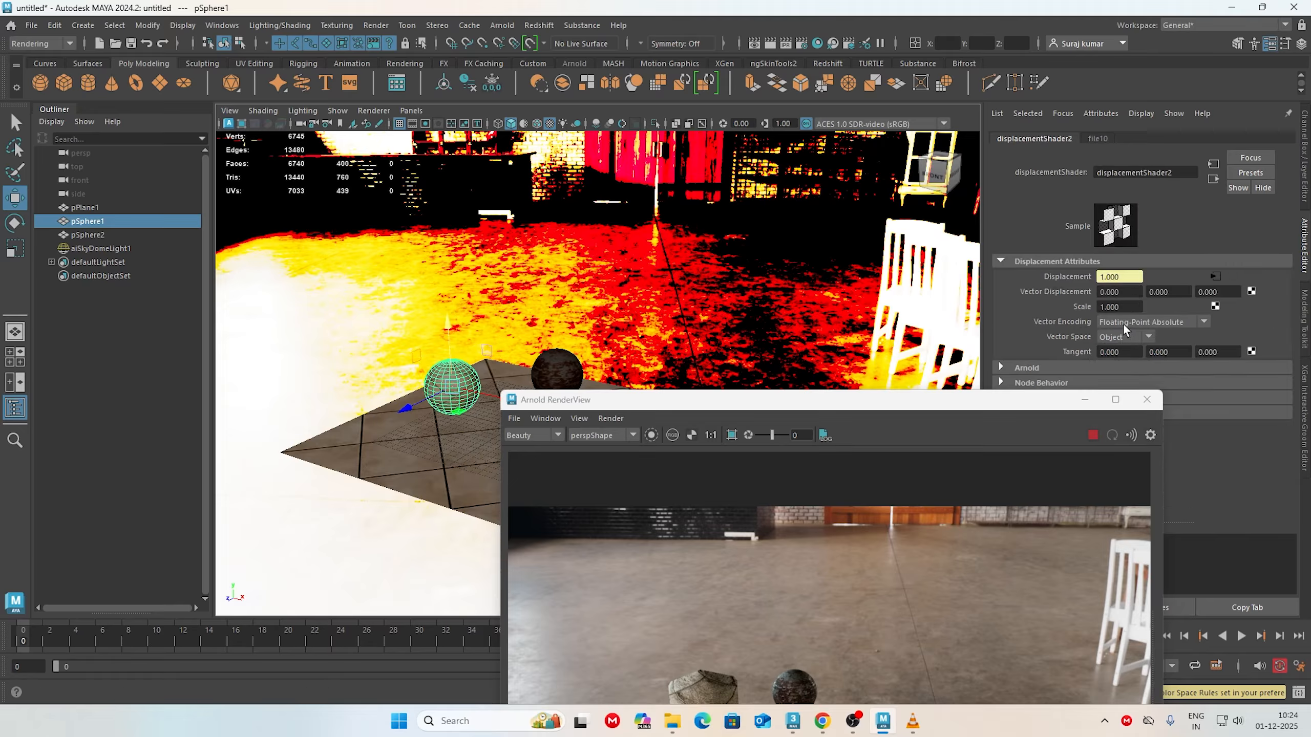
{"action": "left_click", "coordinate": [1118, 307]}
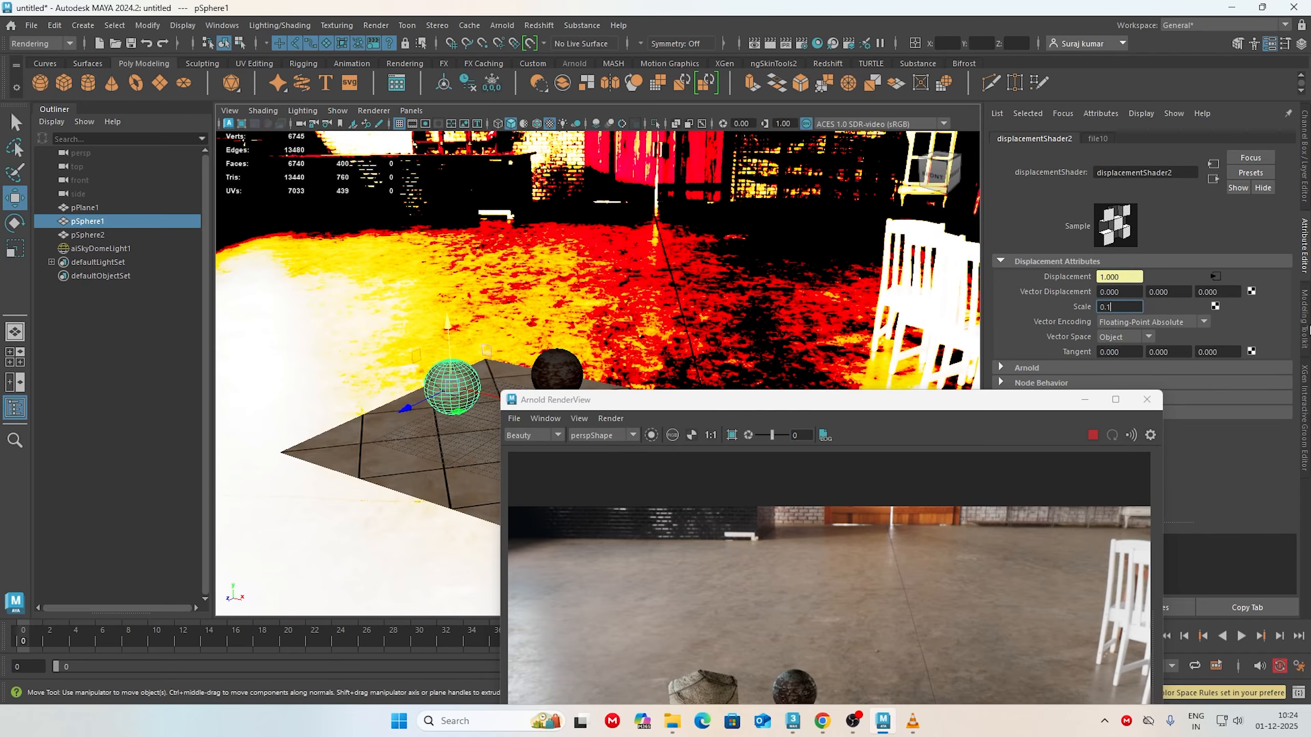
{"action": "type", "text": "0.01"}
{"action": "key", "text": "Return"}
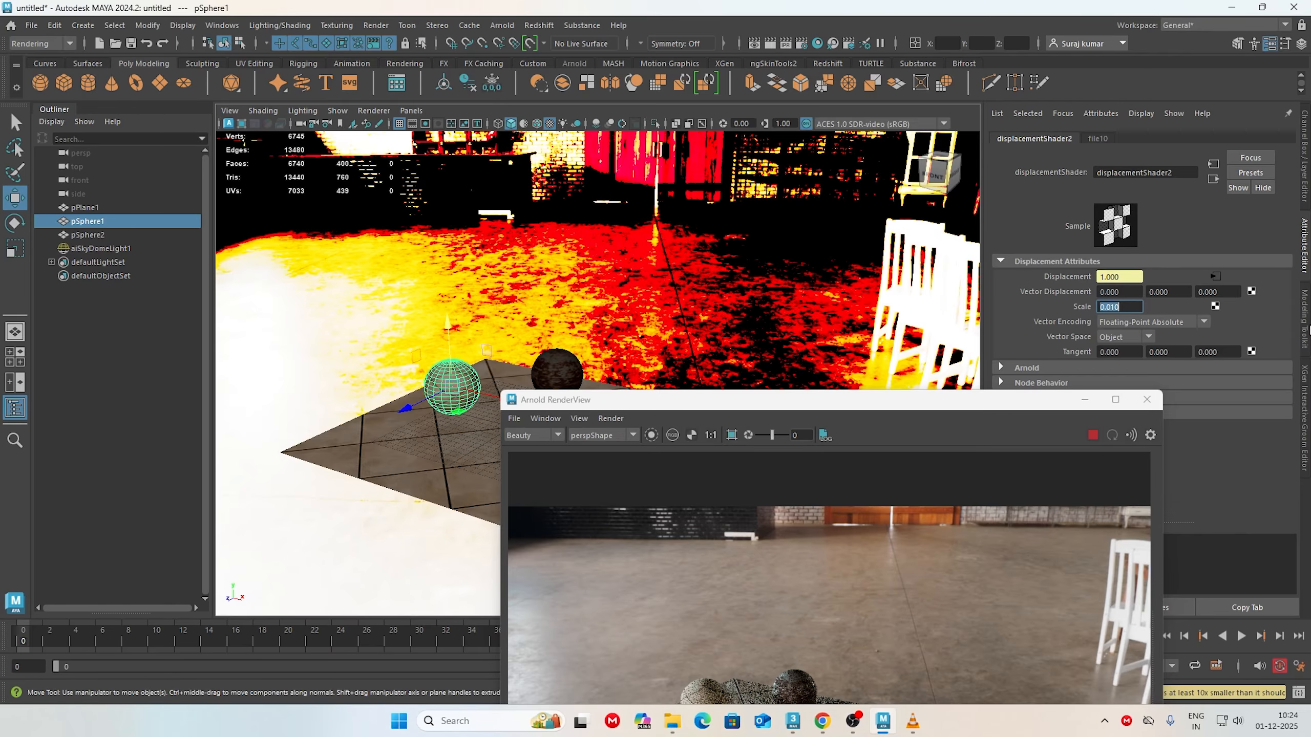
Step: Try a floor displacement scale of 0.1 with the left sphere in close view in the render
{"action": "right_click_drag", "start_coordinate": [423, 434], "coordinate": [532, 464], "text": "alt"}
{"action": "middle_click_drag", "start_coordinate": [315, 439], "coordinate": [505, 446], "text": "alt"}
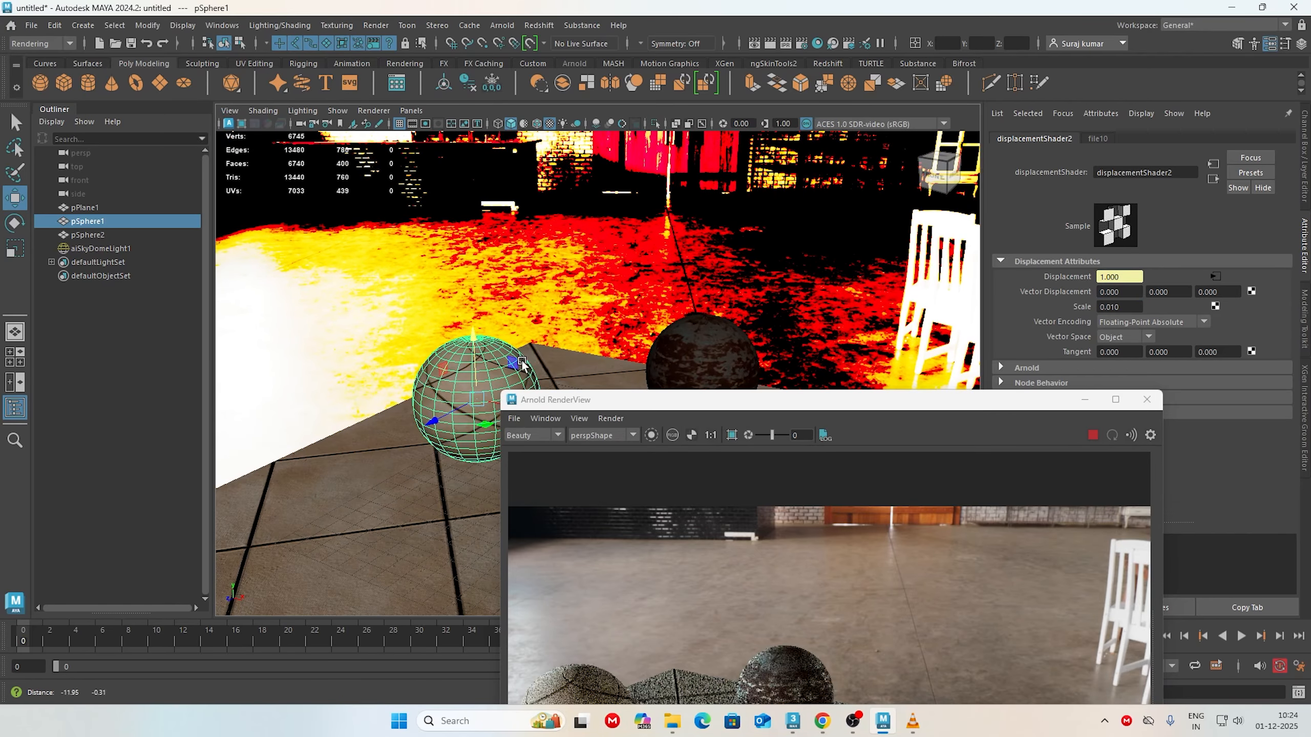
{"action": "right_click_drag", "start_coordinate": [392, 433], "coordinate": [511, 423], "text": "alt"}
{"action": "middle_click_drag", "start_coordinate": [361, 439], "coordinate": [486, 382], "text": "alt"}
{"action": "right_click_drag", "start_coordinate": [392, 408], "coordinate": [454, 413], "text": "alt"}
{"action": "left_click_drag", "start_coordinate": [418, 444], "coordinate": [419, 401], "text": "alt"}
{"action": "right_click_drag", "start_coordinate": [387, 419], "coordinate": [452, 426], "text": "alt"}
{"action": "left_click_drag", "start_coordinate": [1132, 307], "coordinate": [682, 283]}
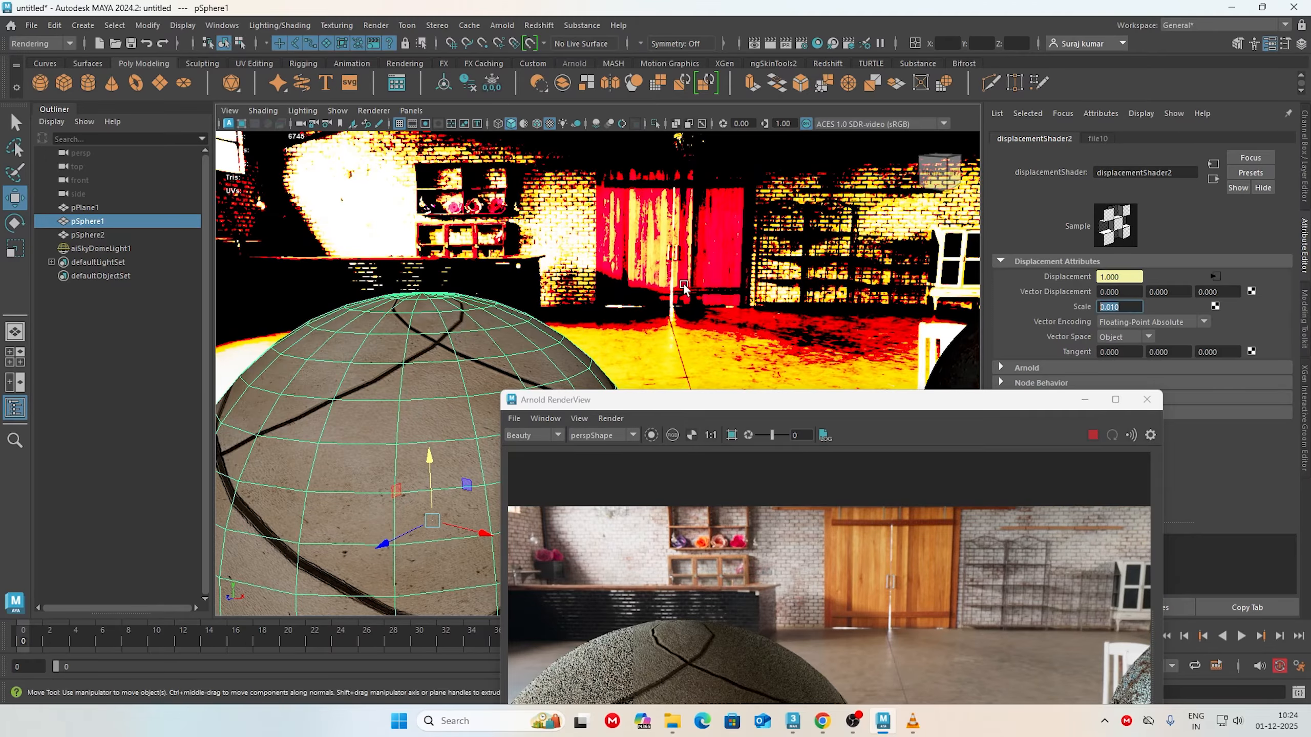
{"action": "type", "text": "0.1"}
{"action": "key", "text": "Return"}
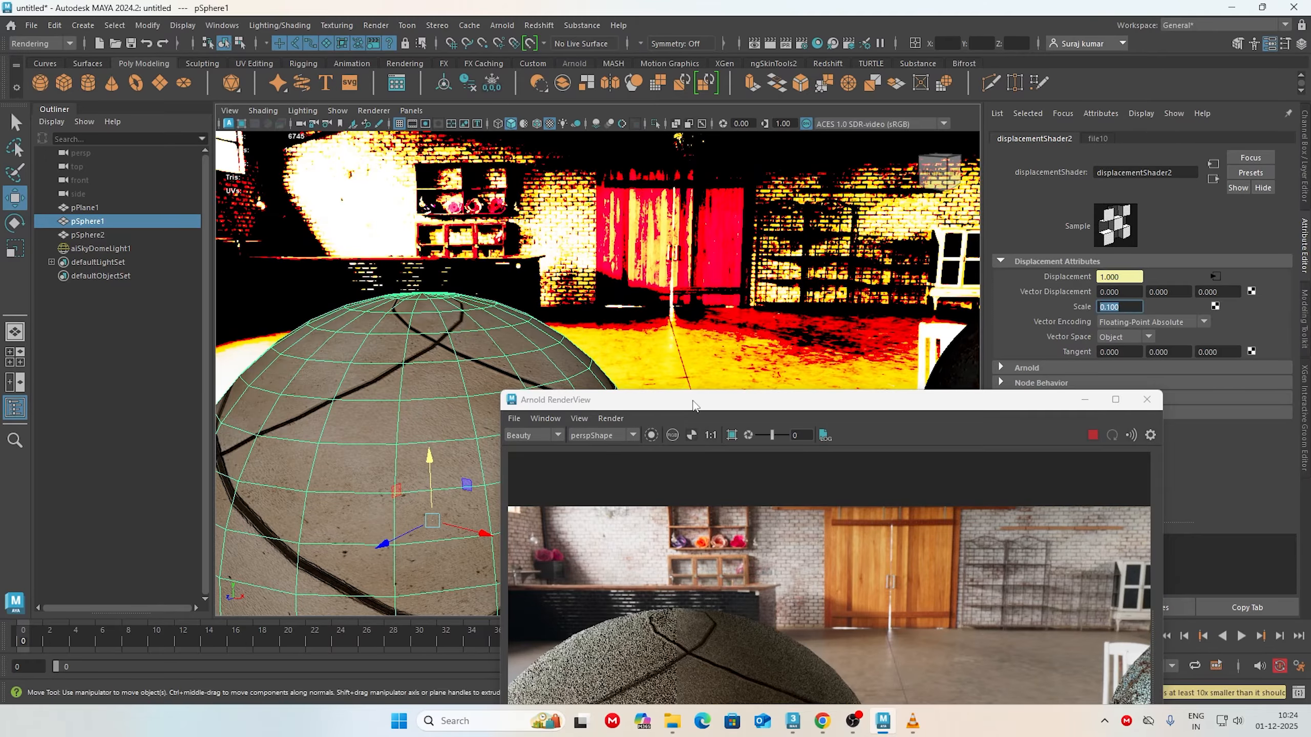
Step: Reduce the floor displacement scale to 0.01 while keeping the sphere and its render visible together
{"action": "left_click_drag", "start_coordinate": [711, 401], "coordinate": [990, 343]}
{"action": "right_click_drag", "start_coordinate": [640, 382], "coordinate": [559, 395], "text": "alt"}
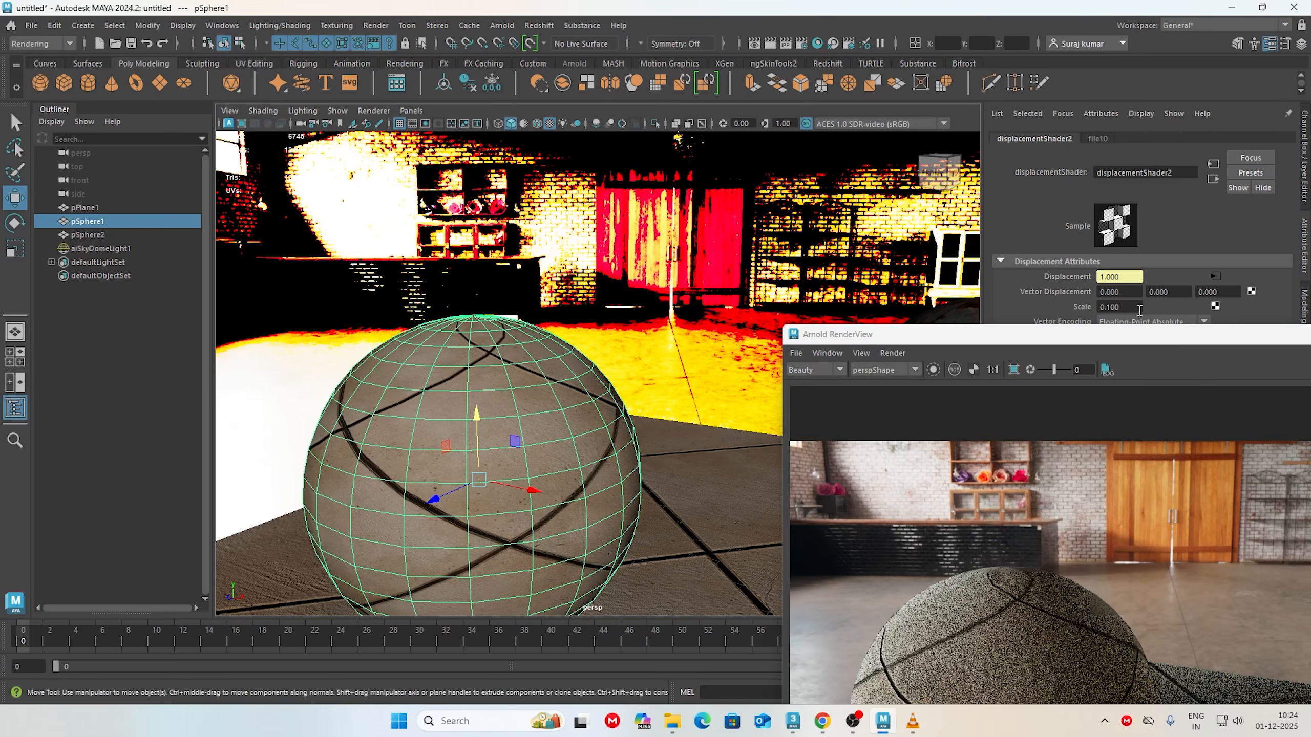
{"action": "type", "text": "0.01"}
{"action": "key", "text": "Return"}
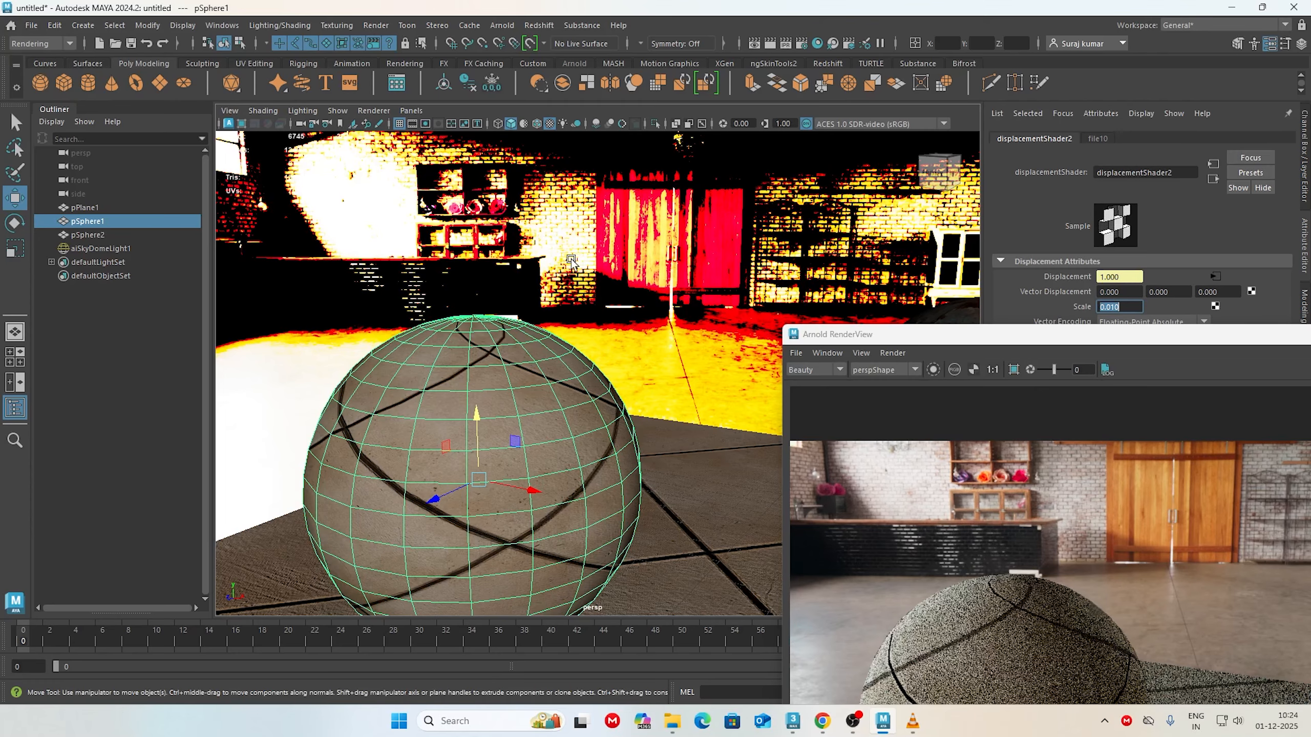
Step: Set the floor displacement scale to 0 to compare the left sphere's render without displacement
{"action": "left_click_drag", "start_coordinate": [1104, 334], "coordinate": [1098, 343]}
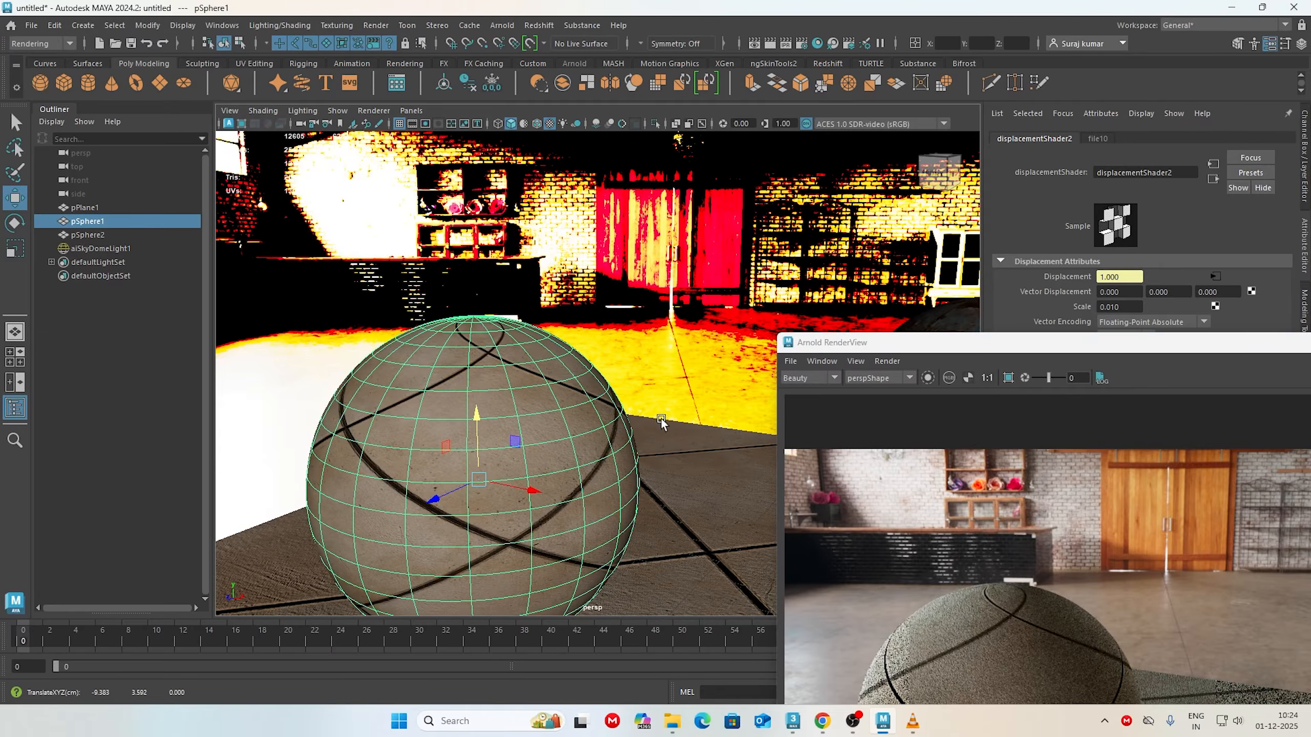
{"action": "left_click_drag", "start_coordinate": [411, 359], "coordinate": [475, 406], "text": "alt"}
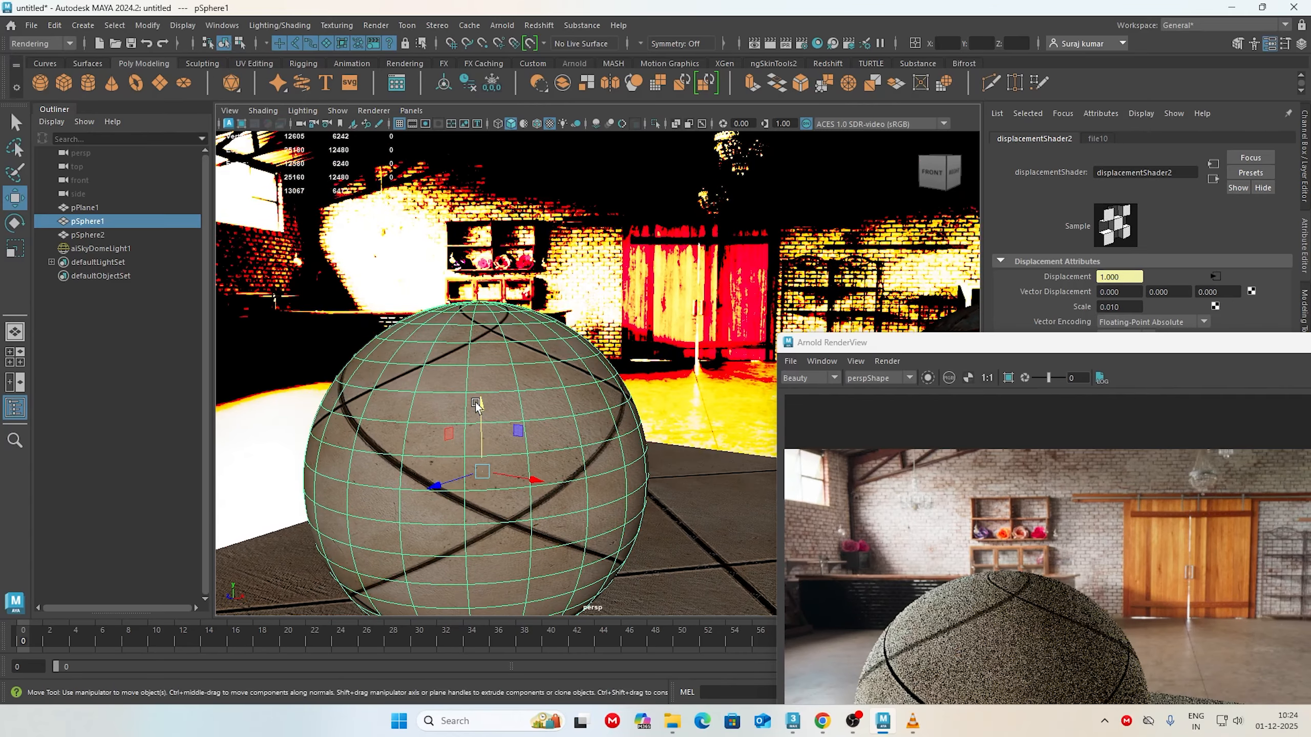
{"action": "scroll", "coordinate": [438, 469], "scroll_direction": "down", "scroll_amount": 1}
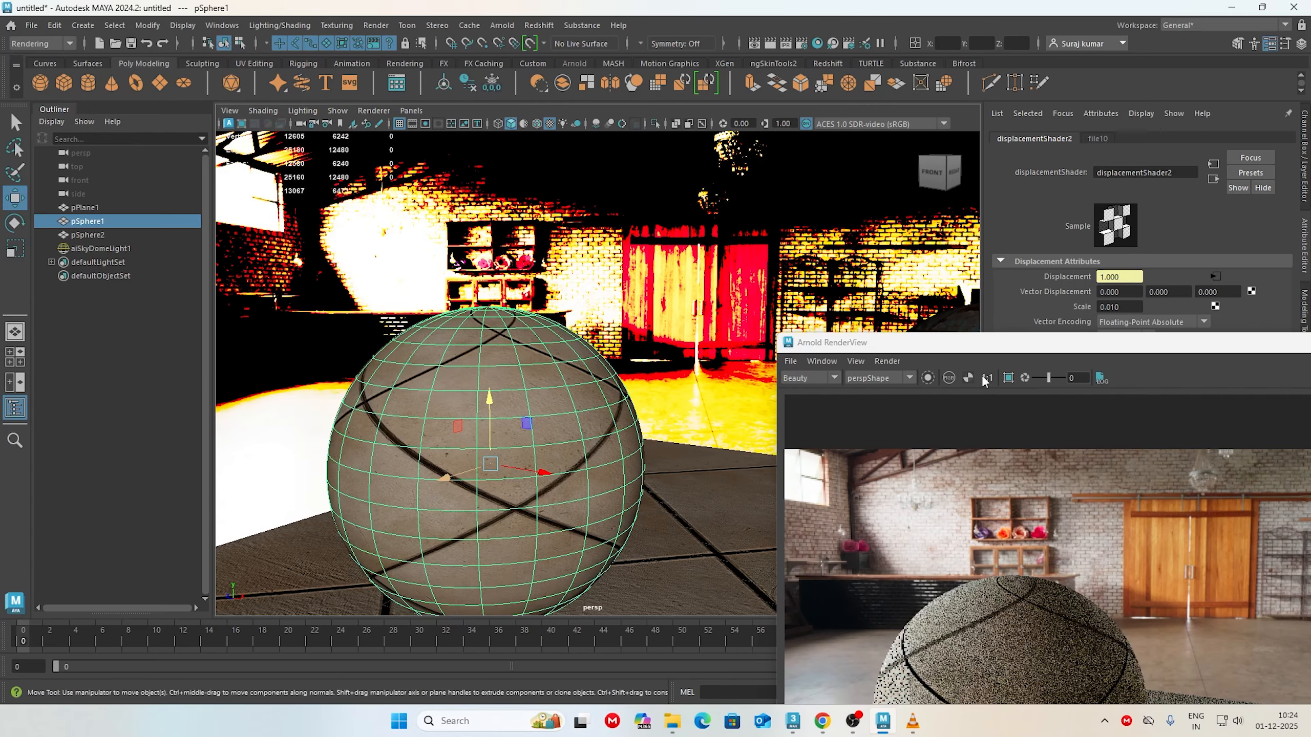
{"action": "mouse_move", "coordinate": [957, 351]}
{"action": "left_mouse_down"}
{"action": "mouse_move", "coordinate": [935, 175]}
{"action": "mouse_move", "coordinate": [945, 389]}
{"action": "mouse_move", "coordinate": [939, 349]}
{"action": "left_mouse_up"}
{"action": "left_click_drag", "start_coordinate": [1111, 307], "coordinate": [1177, 298]}
{"action": "type", "text": "0"}
{"action": "key", "text": "Return"}
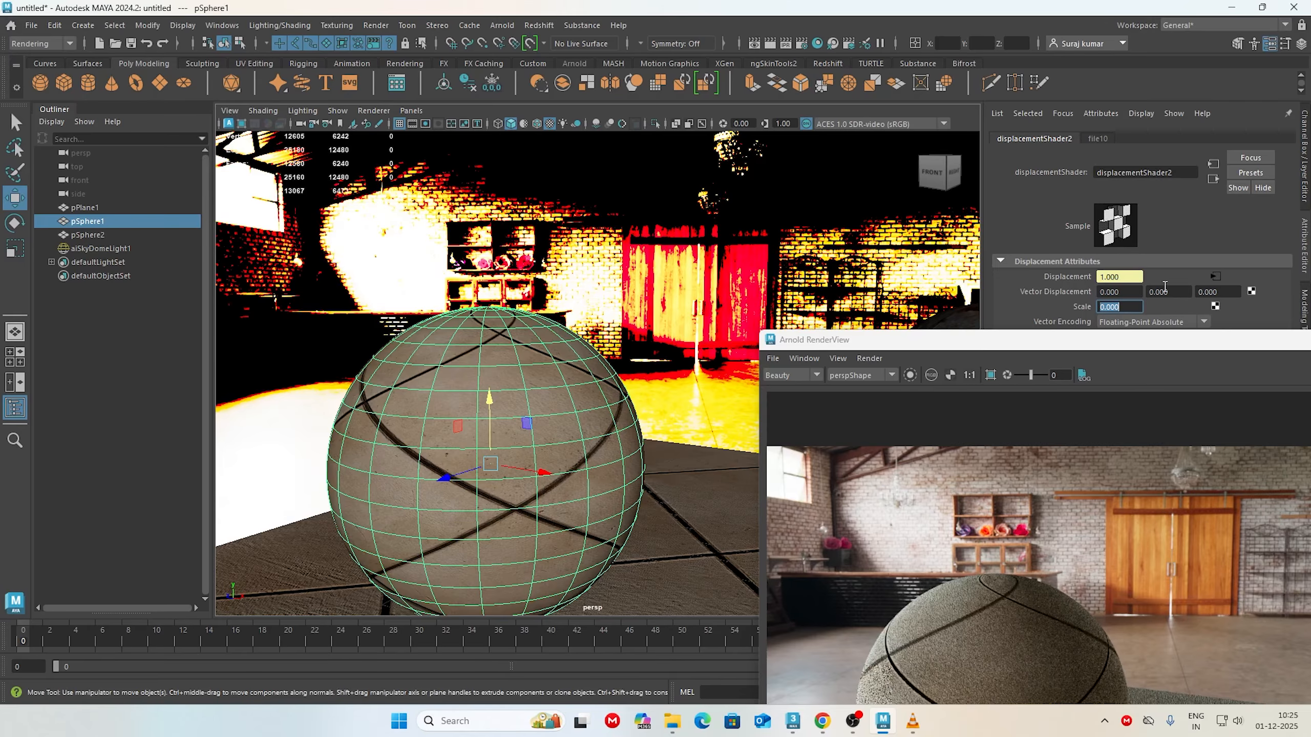
Step: Restore the floor displacement scale to 0.01 and examine both spheres and the tiled plane in the render
{"action": "type", "text": "0.01"}
{"action": "key", "text": "Return"}
{"action": "scroll", "coordinate": [605, 385], "scroll_direction": "down", "scroll_amount": 4}
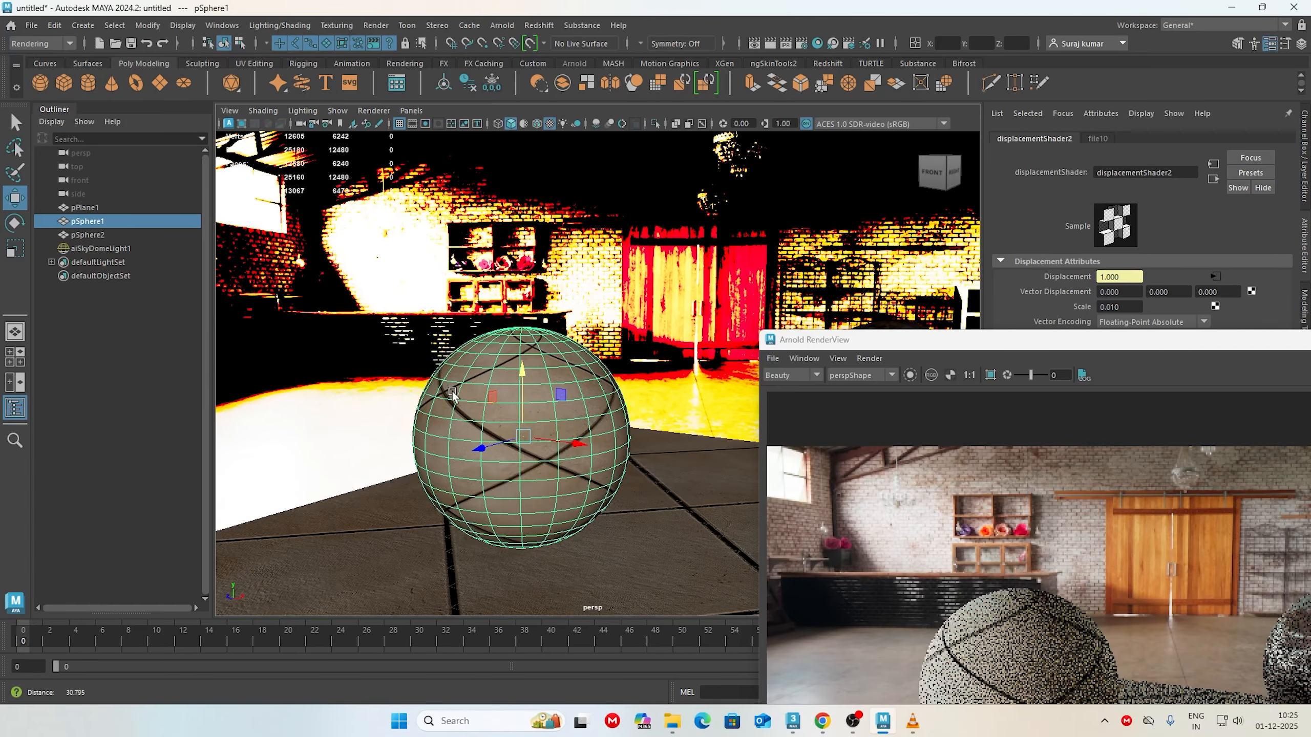
{"action": "left_click_drag", "start_coordinate": [605, 385], "coordinate": [608, 421], "text": "alt"}
{"action": "scroll", "coordinate": [613, 455], "scroll_direction": "down", "scroll_amount": 4}
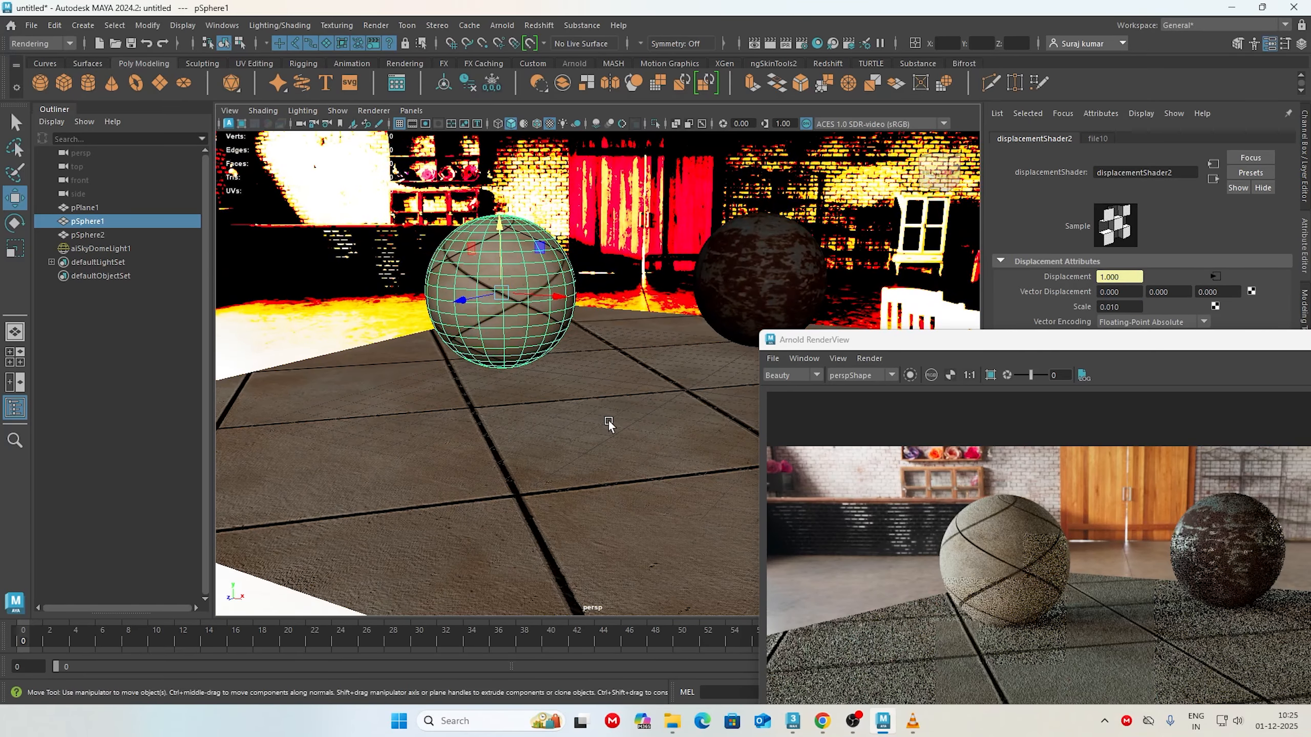